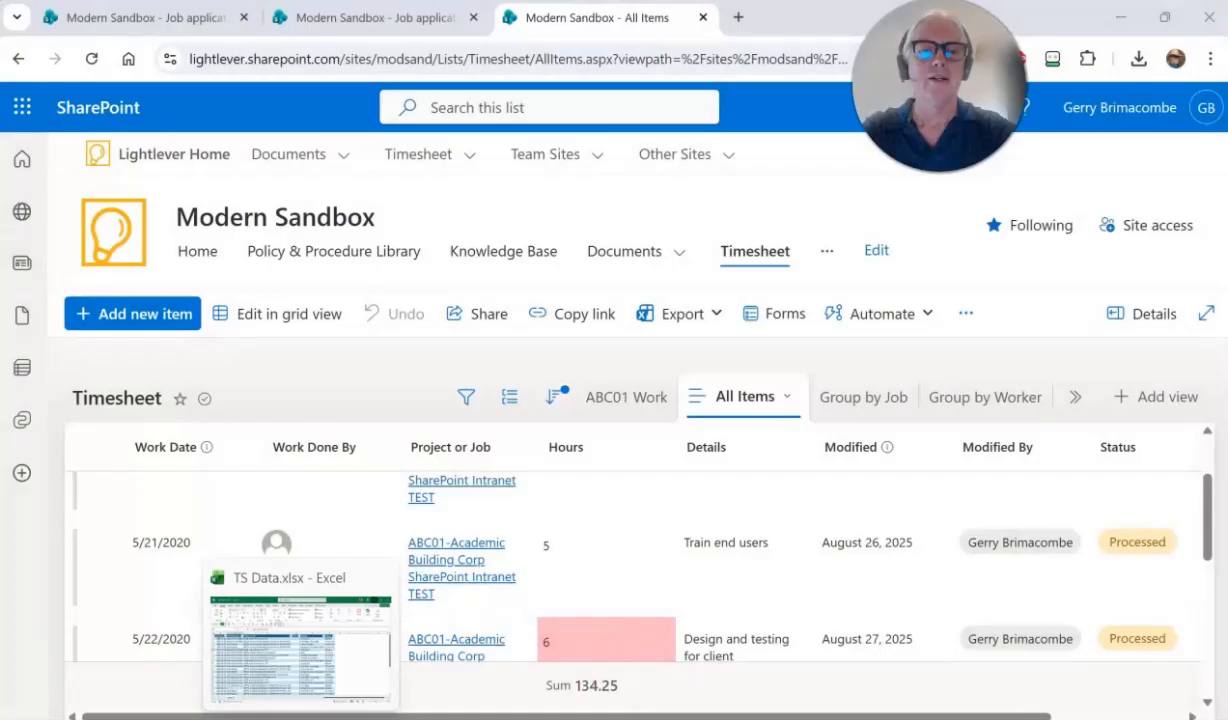
Step: Switch to the TS Data.xlsx workbook in Excel and inspect the timesheet table's name and design settings
{"action": "left_click", "coordinate": [301, 640]}
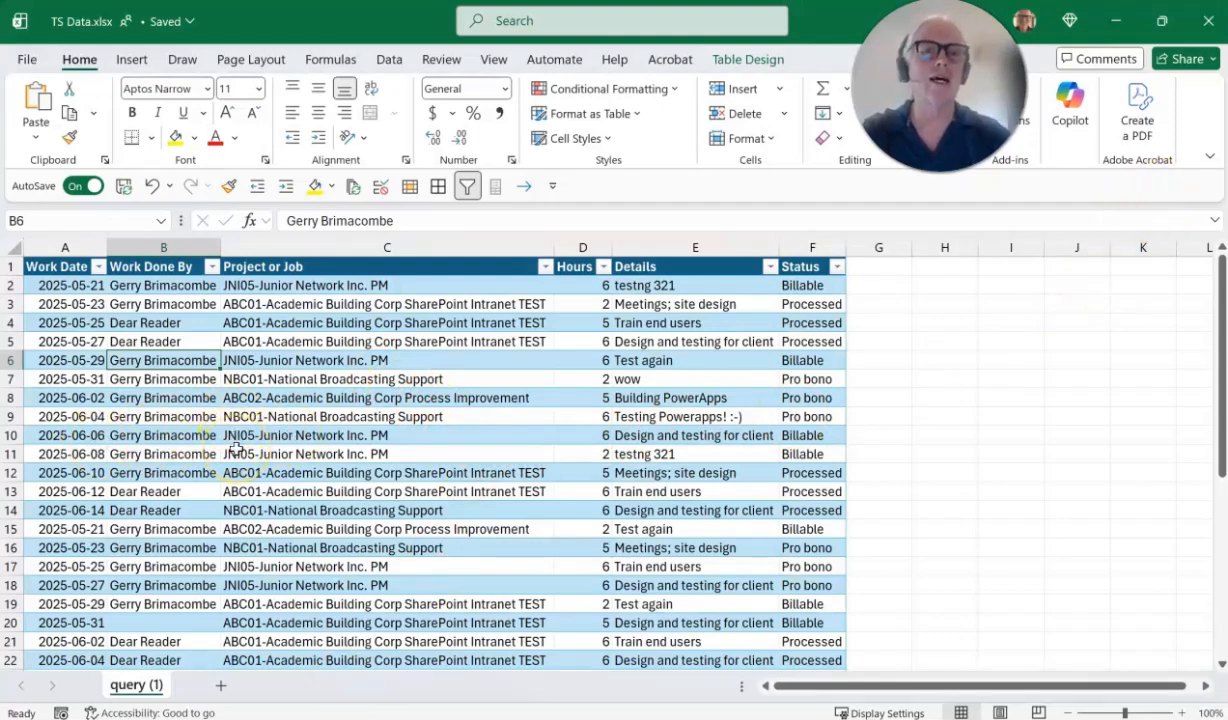
{"action": "left_click", "coordinate": [168, 339]}
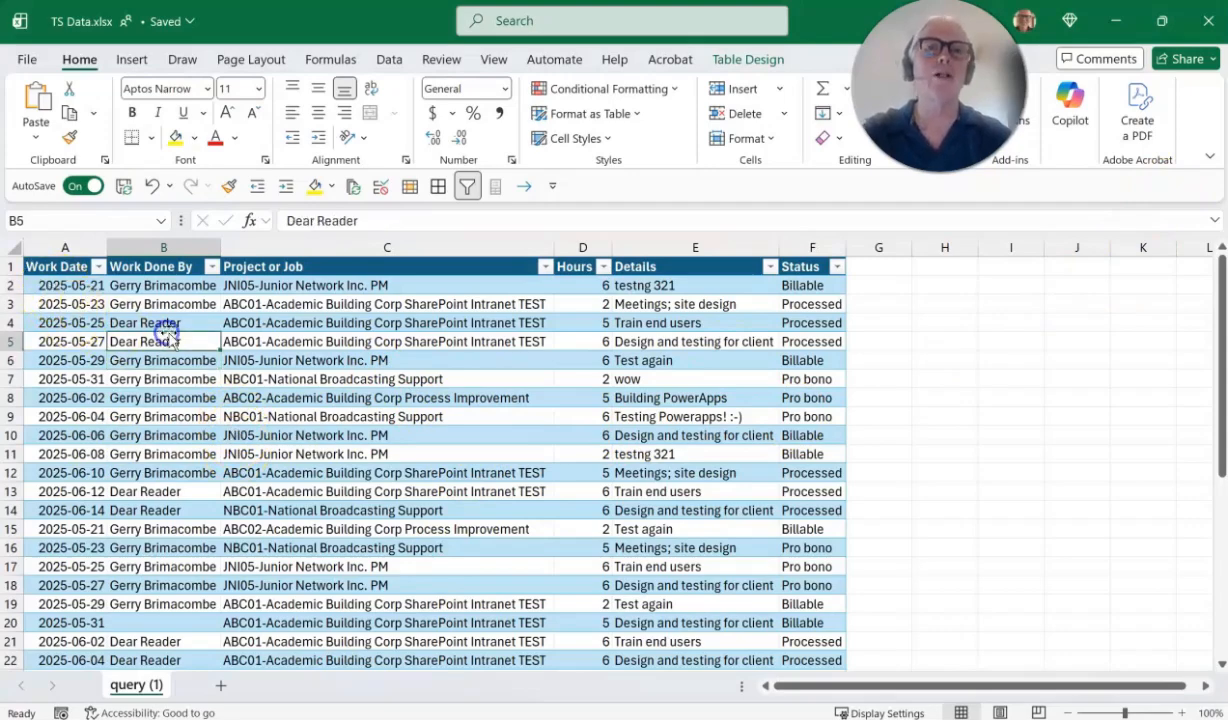
{"action": "left_click", "coordinate": [746, 59]}
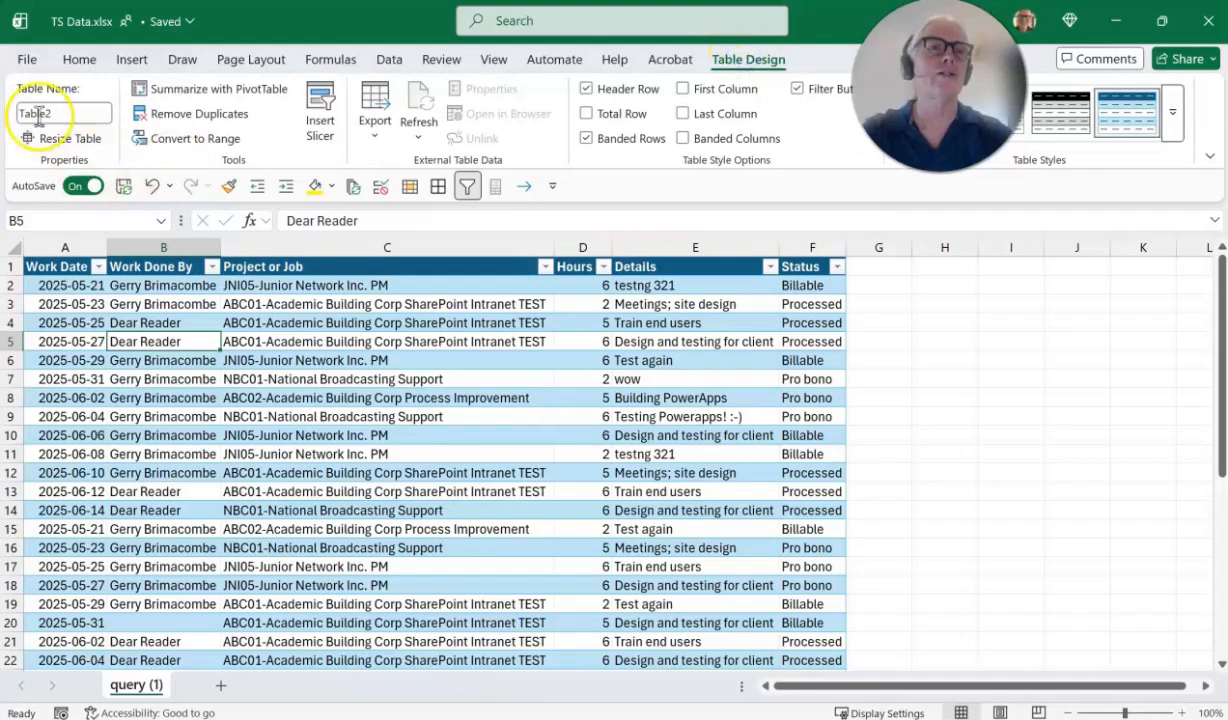
{"action": "left_click", "coordinate": [320, 491]}
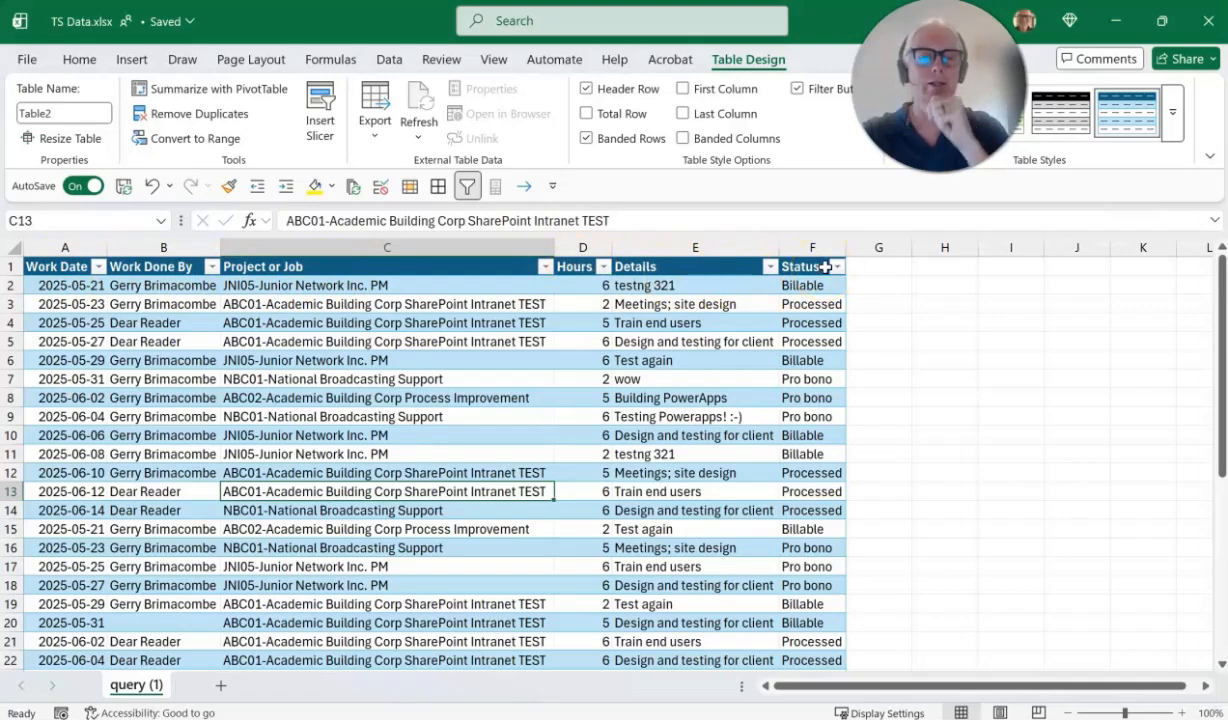
{"action": "left_click", "coordinate": [180, 718]}
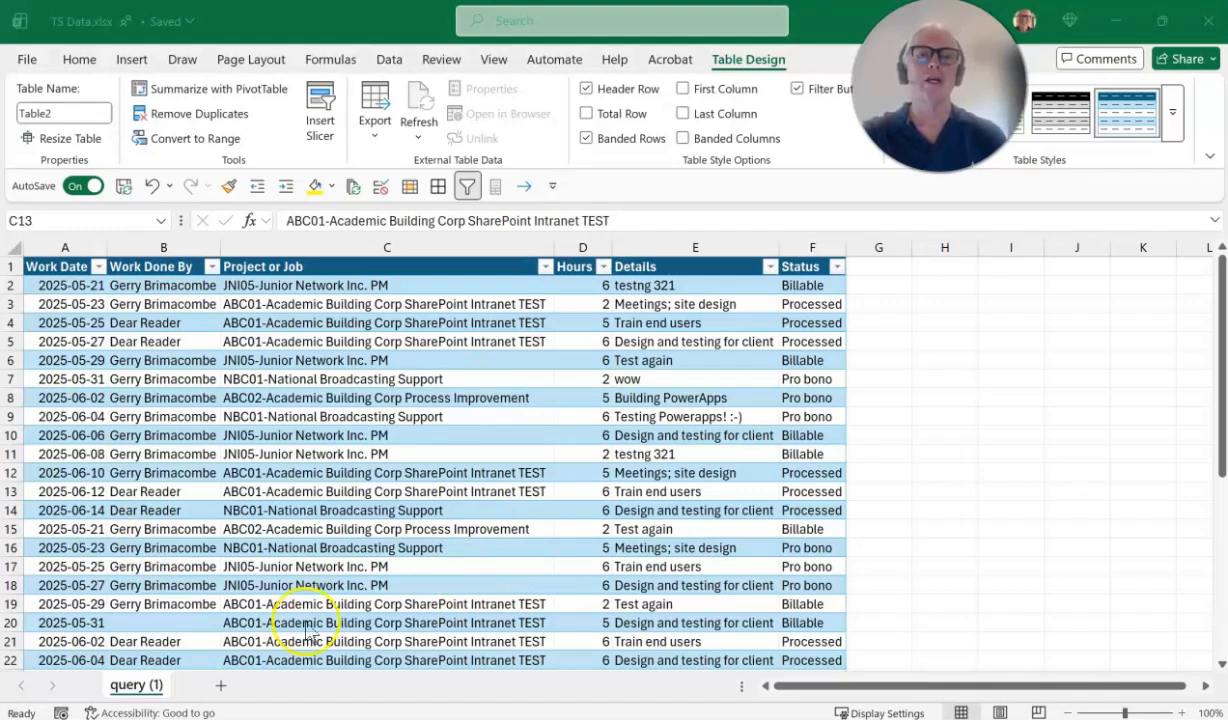
Step: Review the timesheet table's Work Date, Project or Job, Hours, Details and Status columns and their data
{"action": "left_click", "coordinate": [76, 286]}
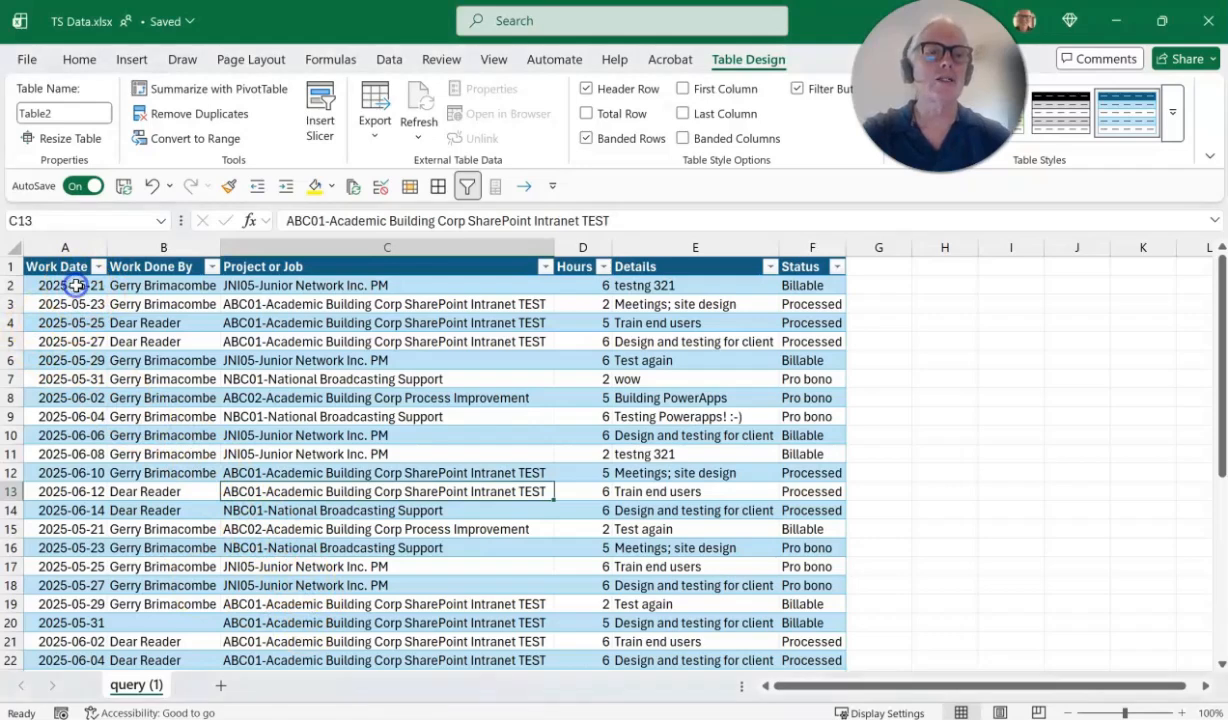
{"action": "left_click", "coordinate": [50, 286]}
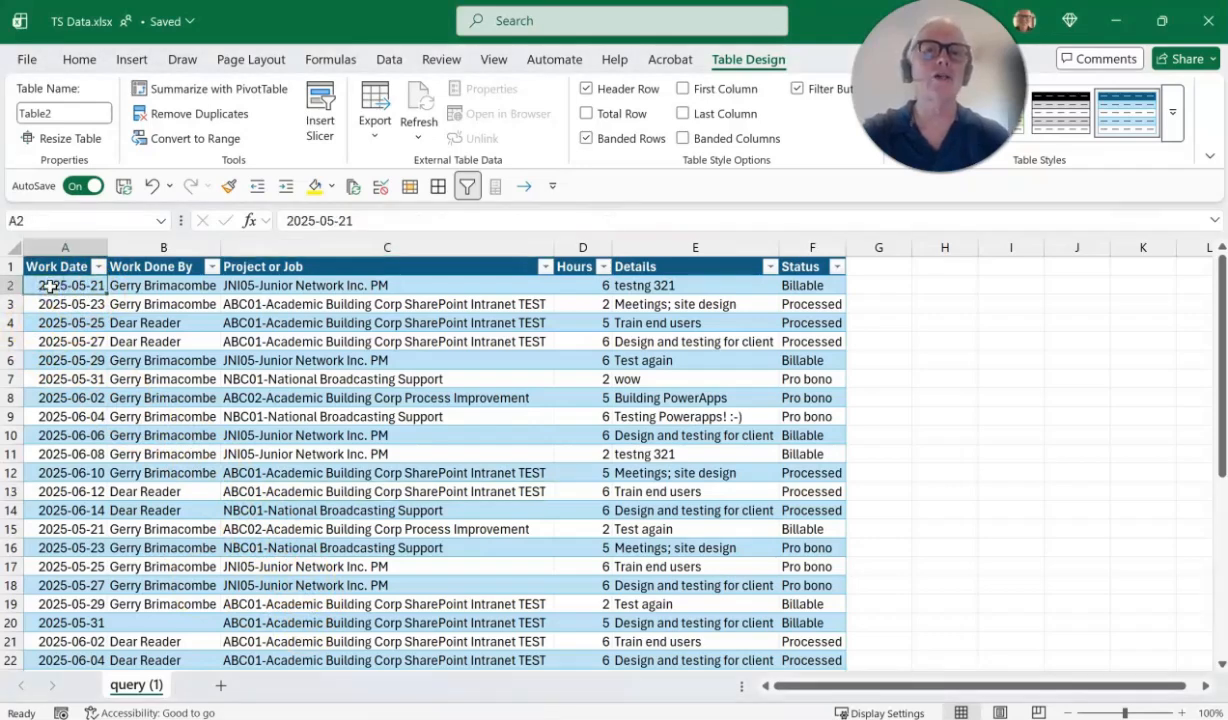
{"action": "left_click", "coordinate": [78, 59]}
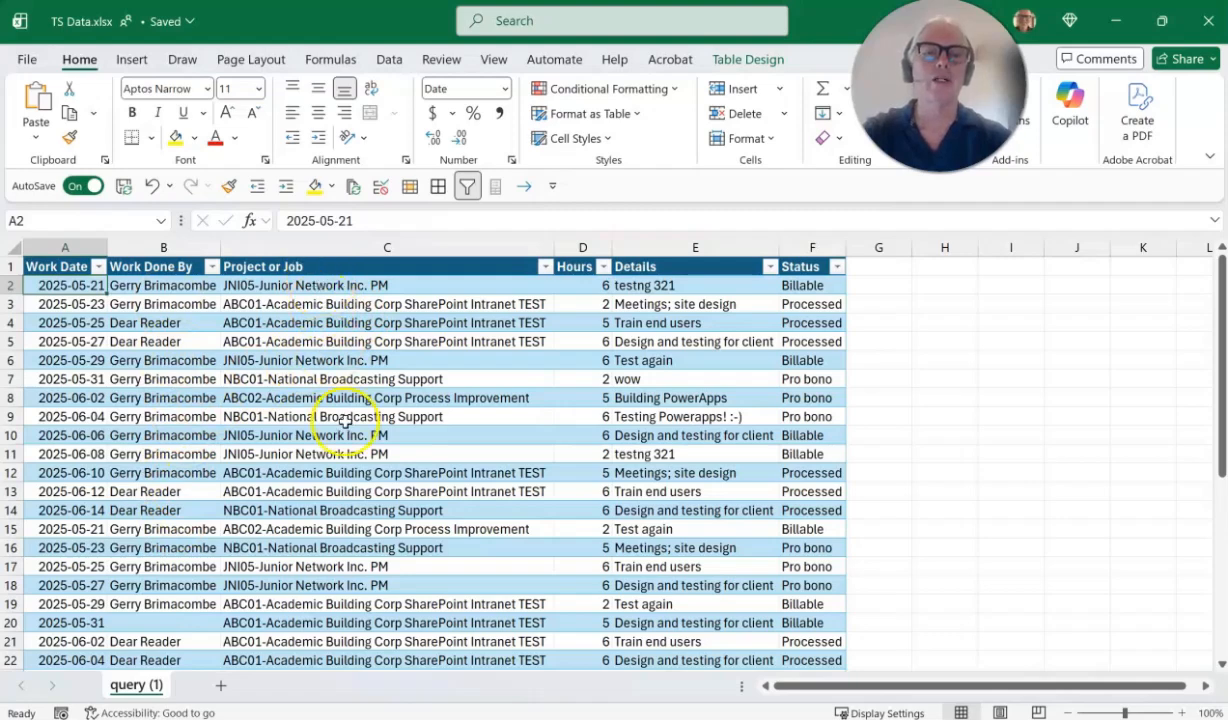
{"action": "left_click_drag", "start_coordinate": [349, 280], "coordinate": [350, 478]}
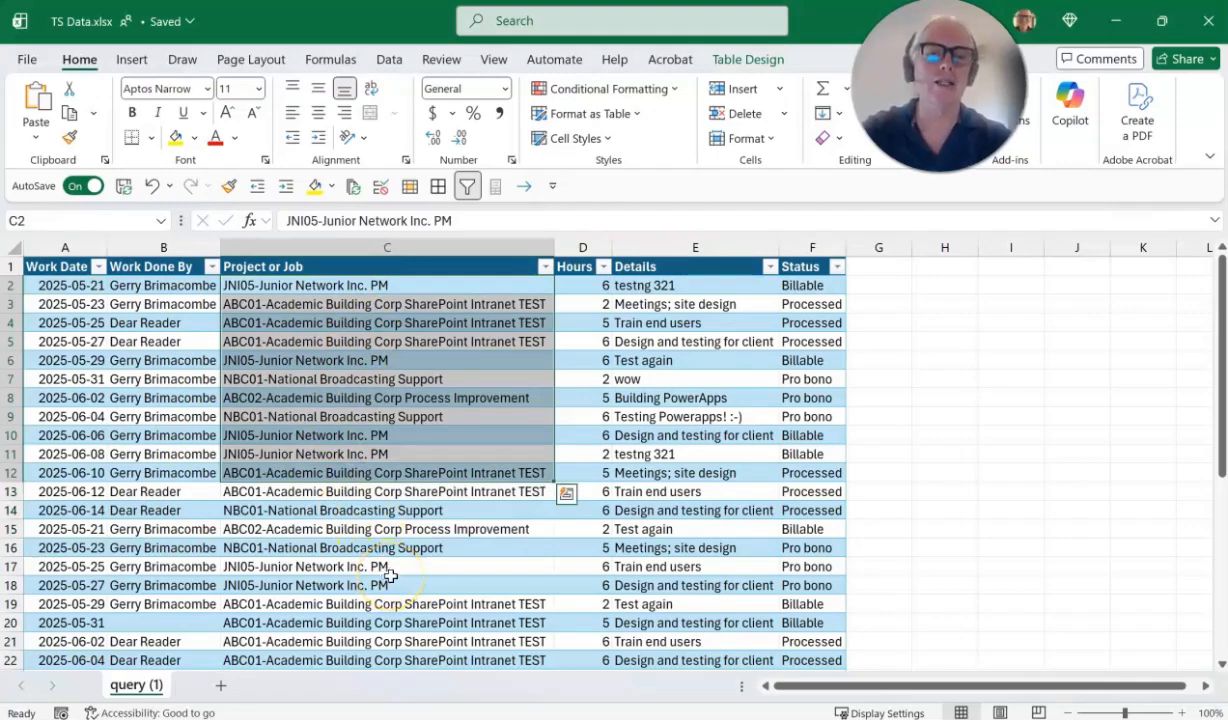
{"action": "left_click", "coordinate": [578, 285]}
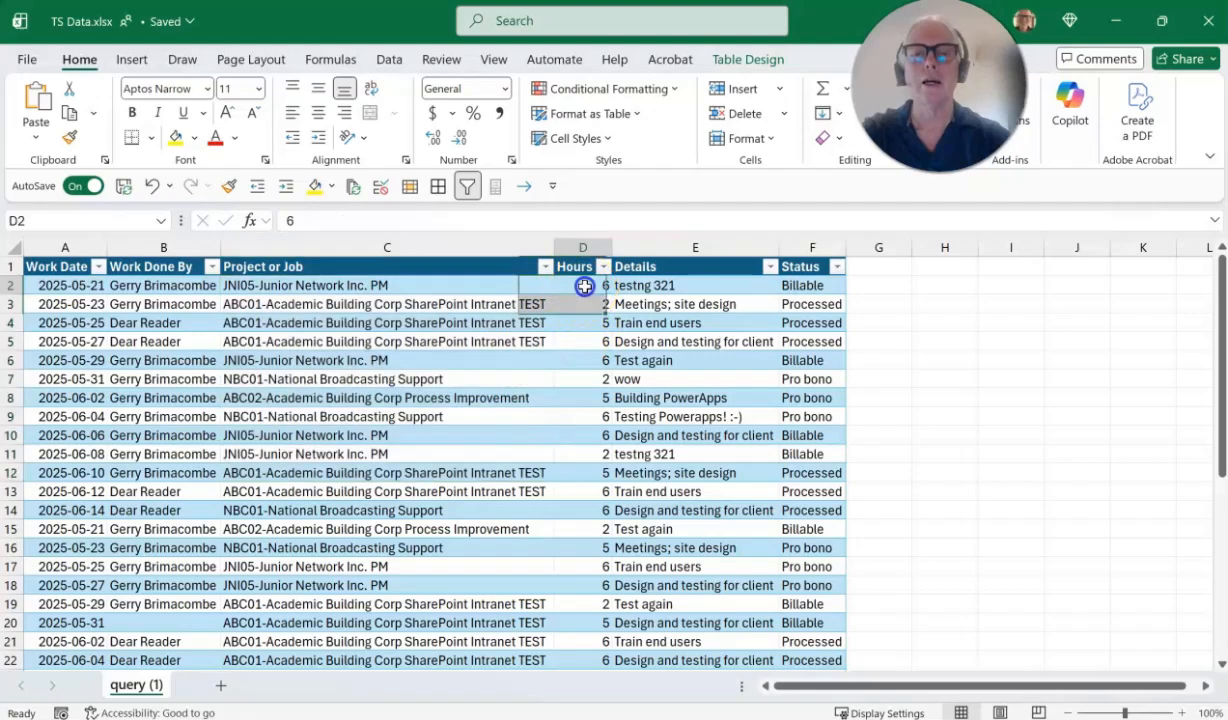
{"action": "left_click", "coordinate": [676, 286]}
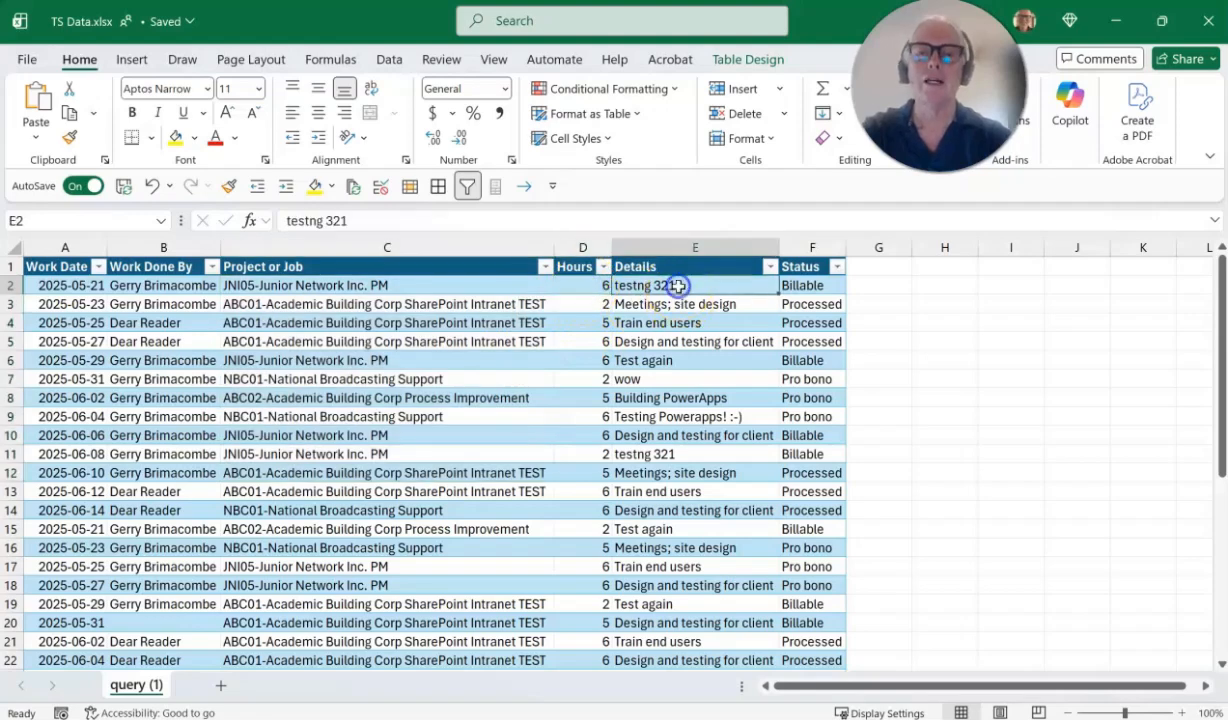
{"action": "left_click", "coordinate": [818, 286]}
{"action": "mouse_move", "coordinate": [818, 285]}
{"action": "left_mouse_down"}
{"action": "mouse_move", "coordinate": [809, 537]}
{"action": "mouse_move", "coordinate": [810, 284]}
{"action": "left_mouse_up"}
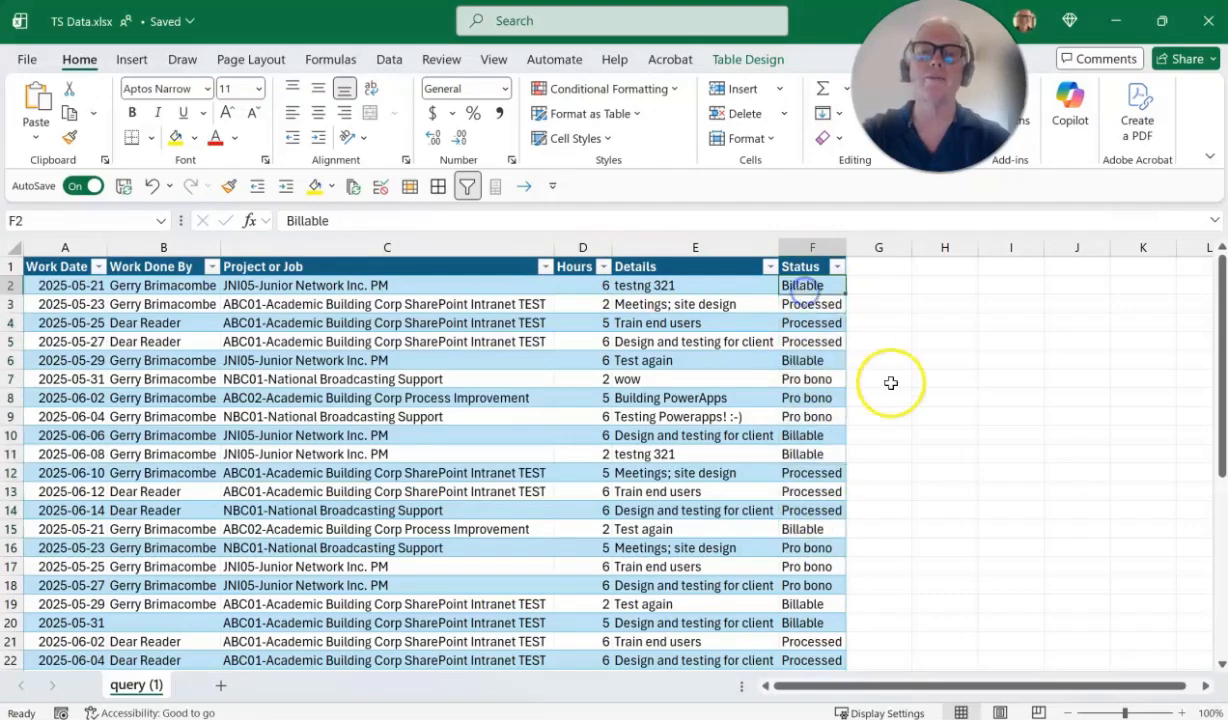
{"action": "left_click", "coordinate": [886, 380]}
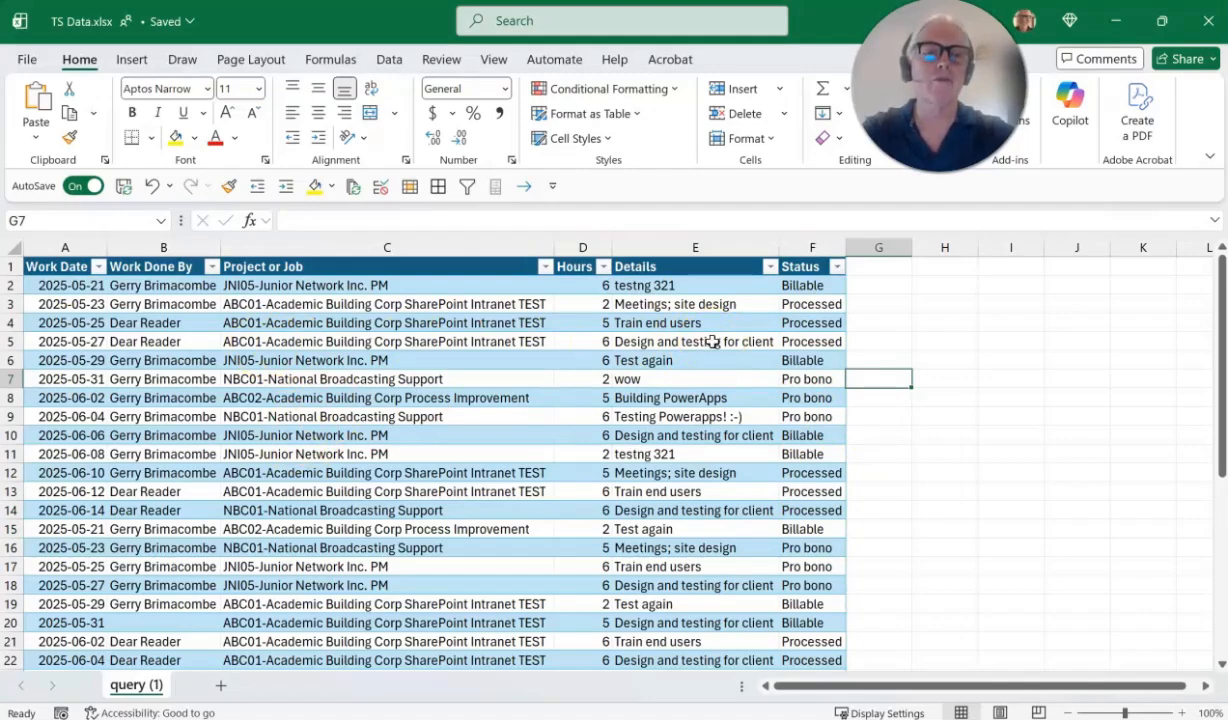
{"action": "left_click", "coordinate": [348, 379]}
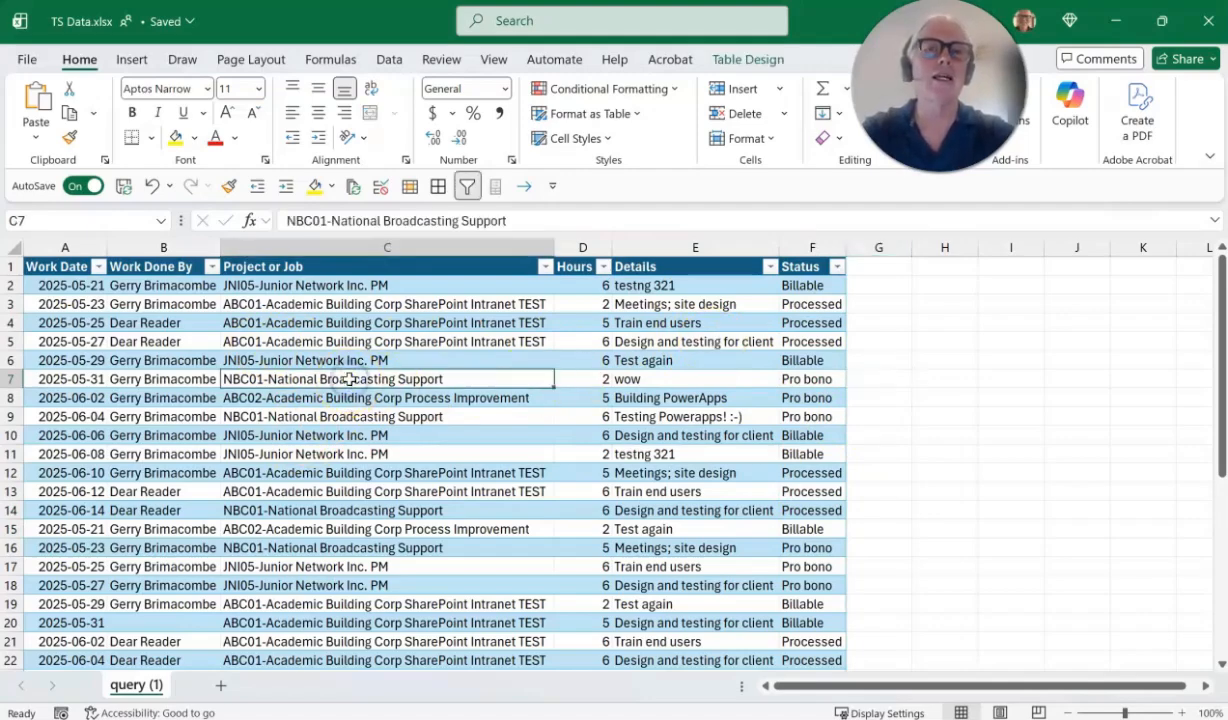
{"action": "left_click", "coordinate": [748, 60]}
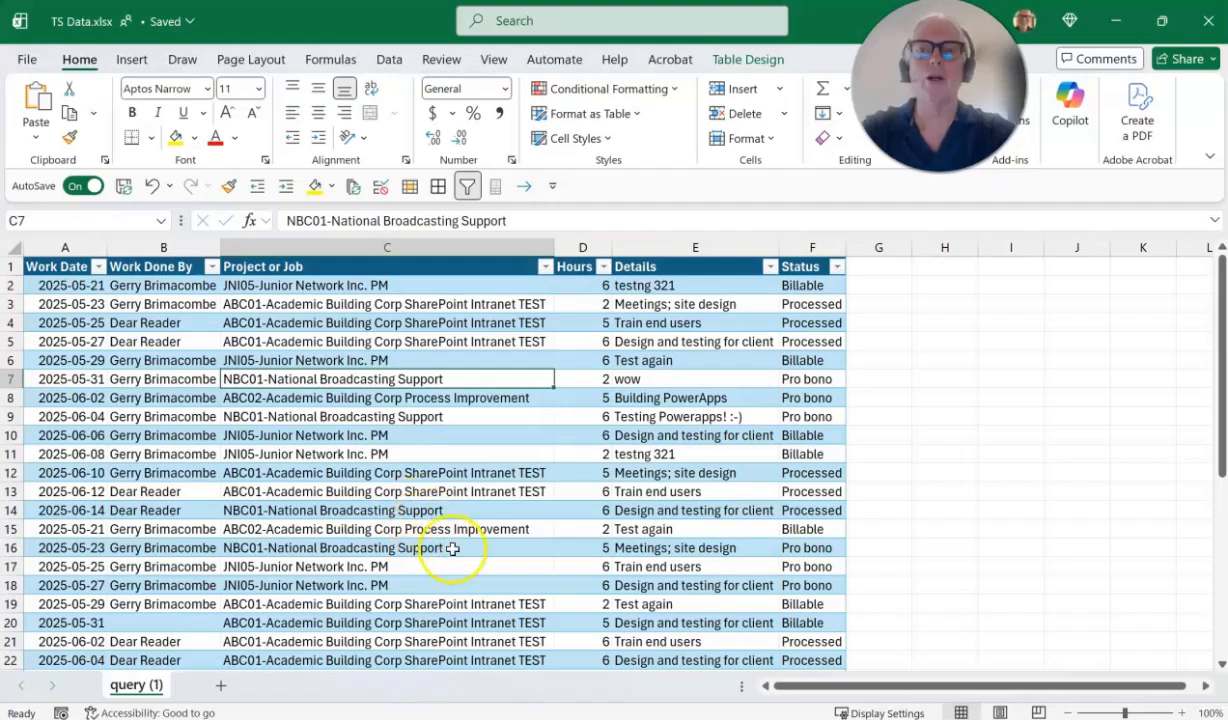
Step: Close the workbook and start a new list imported from Excel on the Modern Sandbox SharePoint site
{"action": "left_click", "coordinate": [1210, 26]}
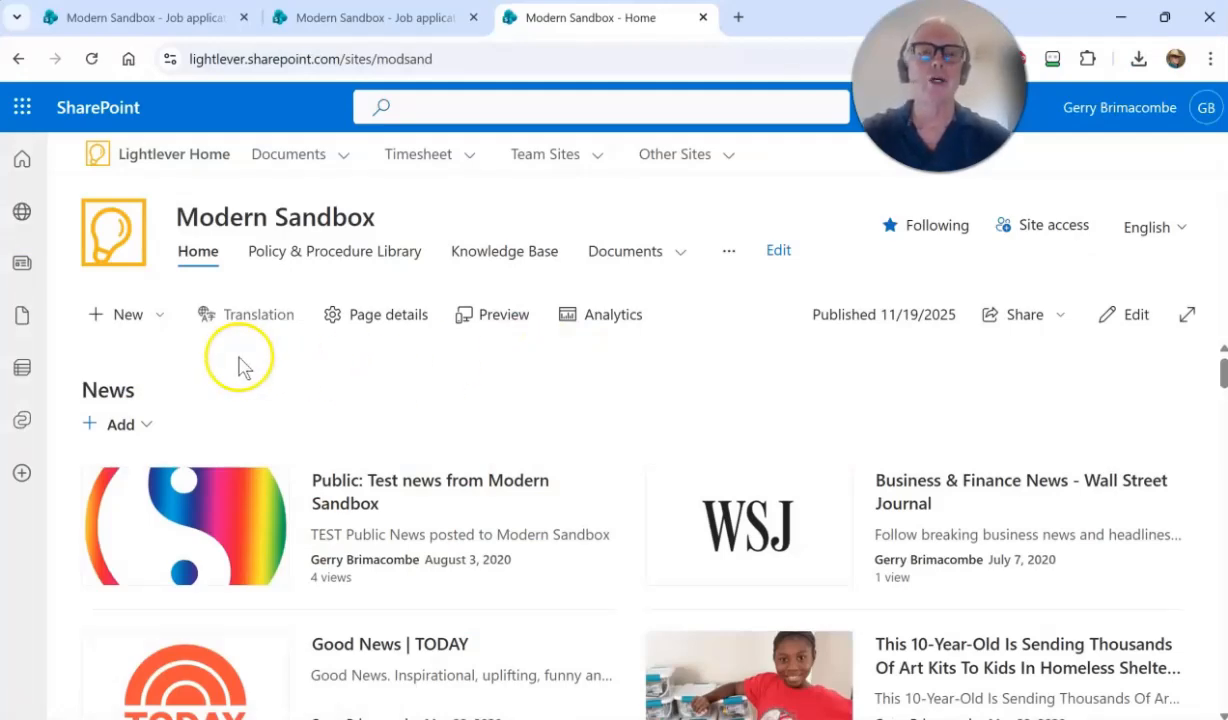
{"action": "left_click", "coordinate": [160, 315]}
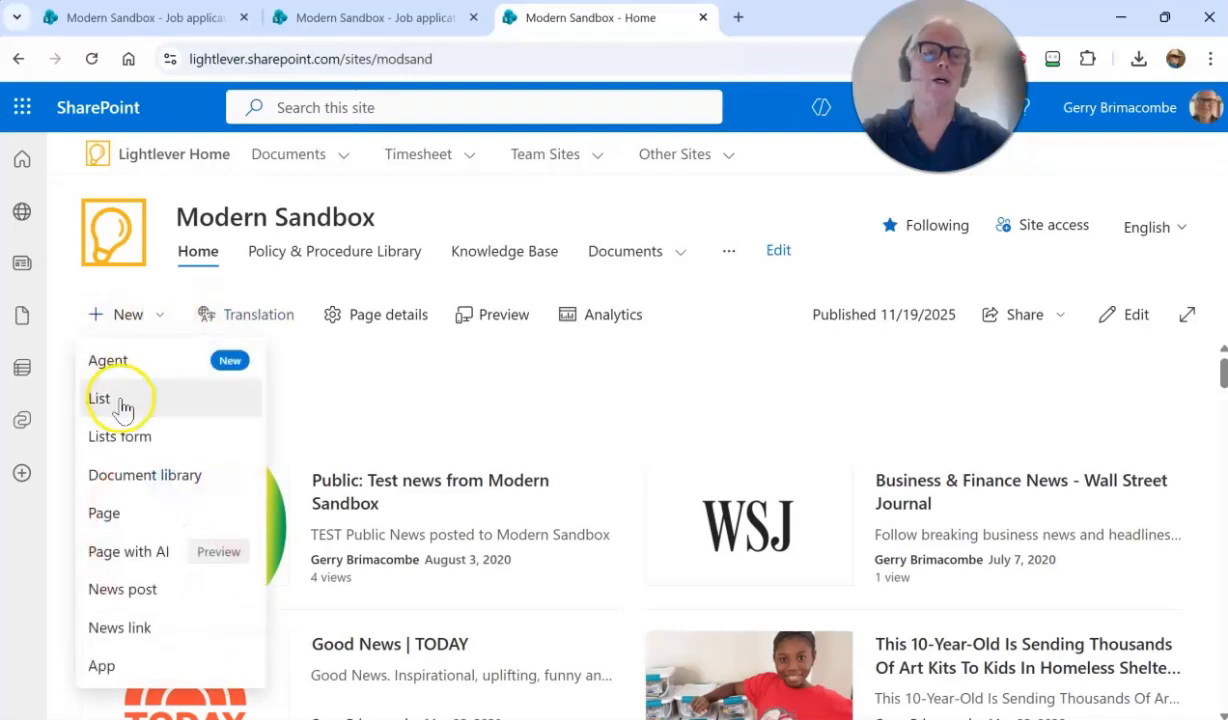
{"action": "left_click", "coordinate": [122, 405]}
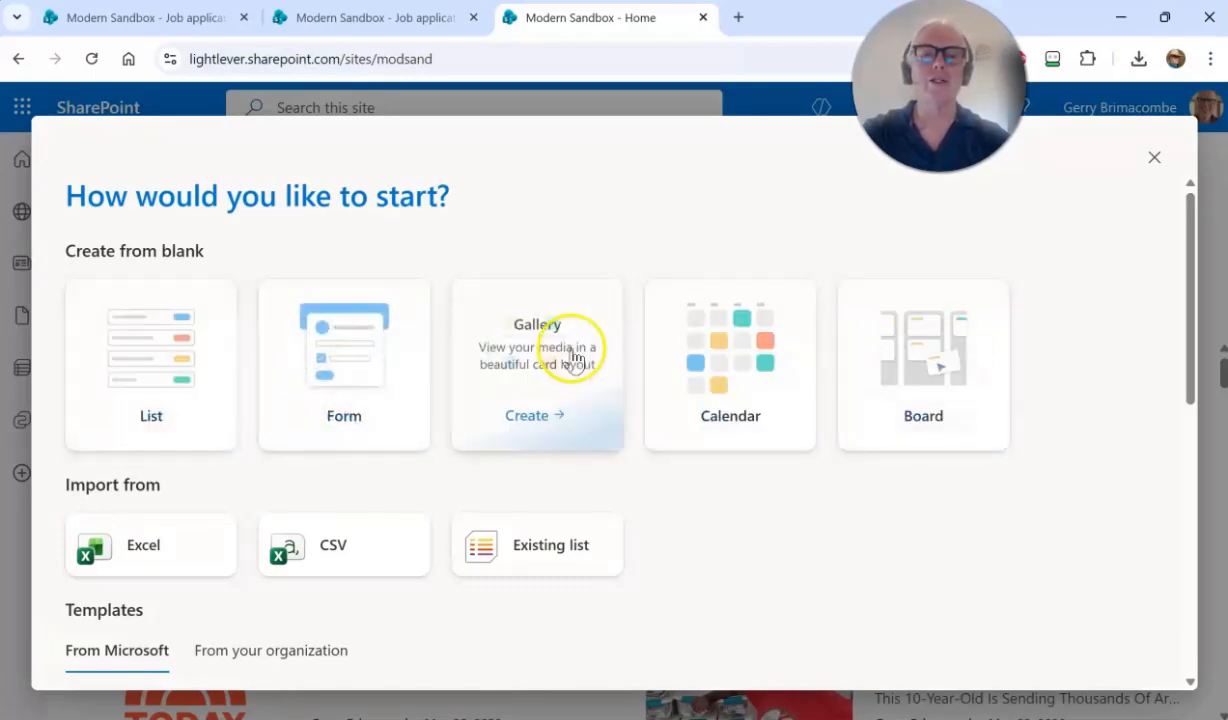
{"action": "scroll", "coordinate": [583, 357], "scroll_direction": "down", "scroll_amount": 3}
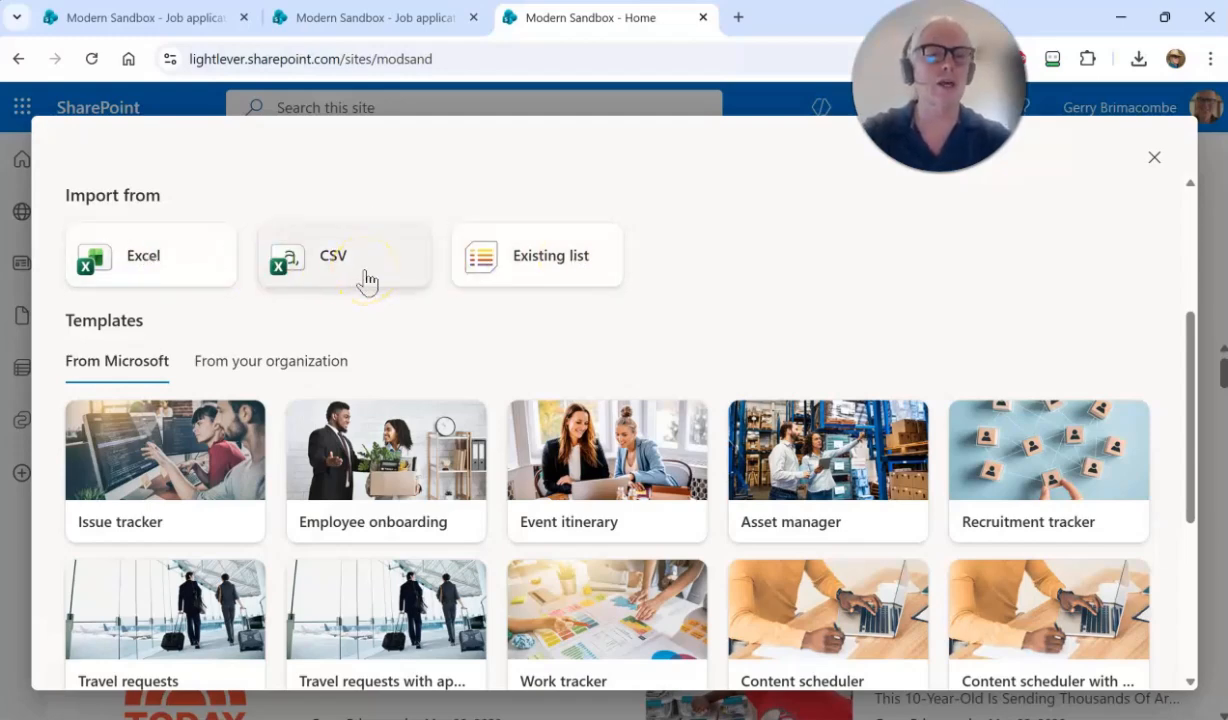
{"action": "left_click", "coordinate": [191, 268]}
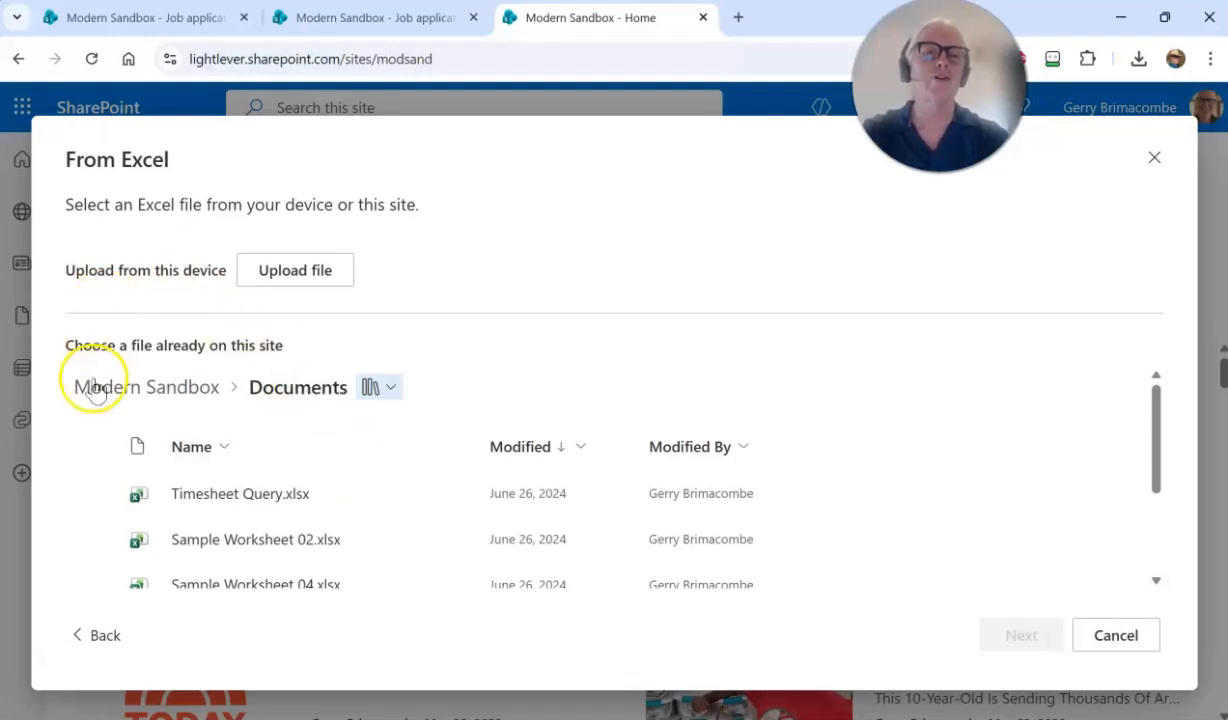
Step: Upload TS Data.xlsx from this device as the import source and choose Table2 as its table
{"action": "scroll", "coordinate": [280, 480], "scroll_direction": "down", "scroll_amount": 3}
{"action": "scroll", "coordinate": [284, 525], "scroll_direction": "up", "scroll_amount": 3}
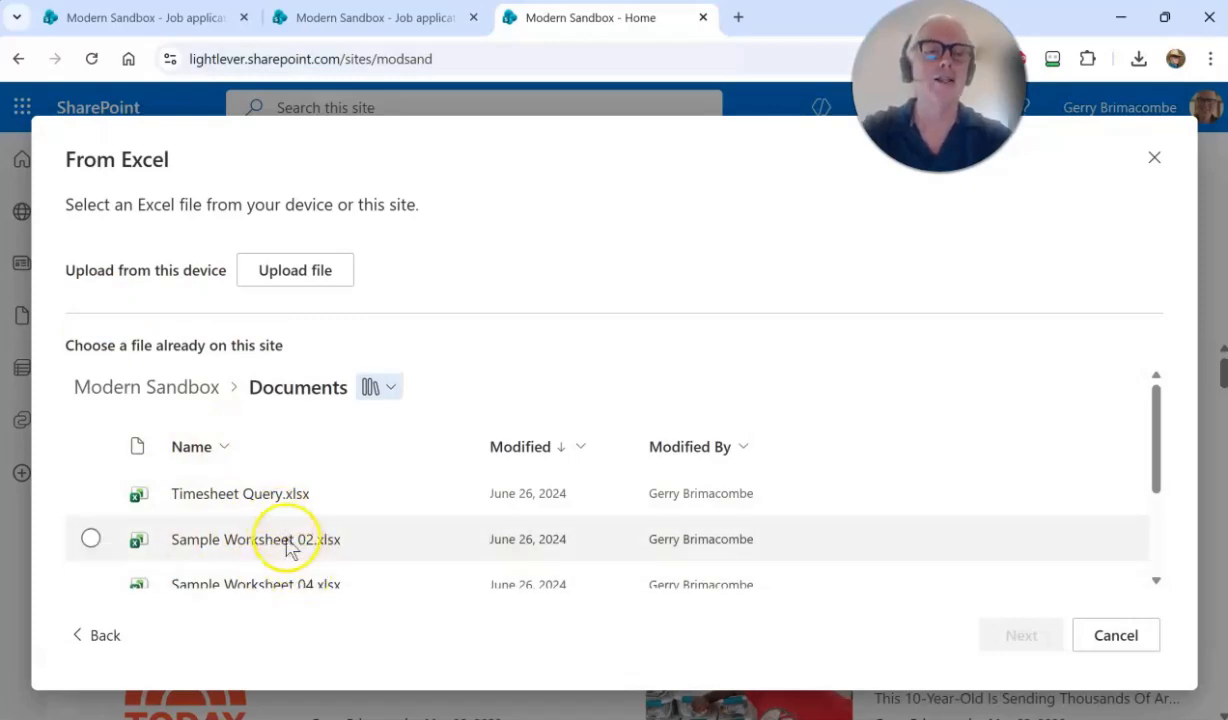
{"action": "left_click", "coordinate": [296, 274]}
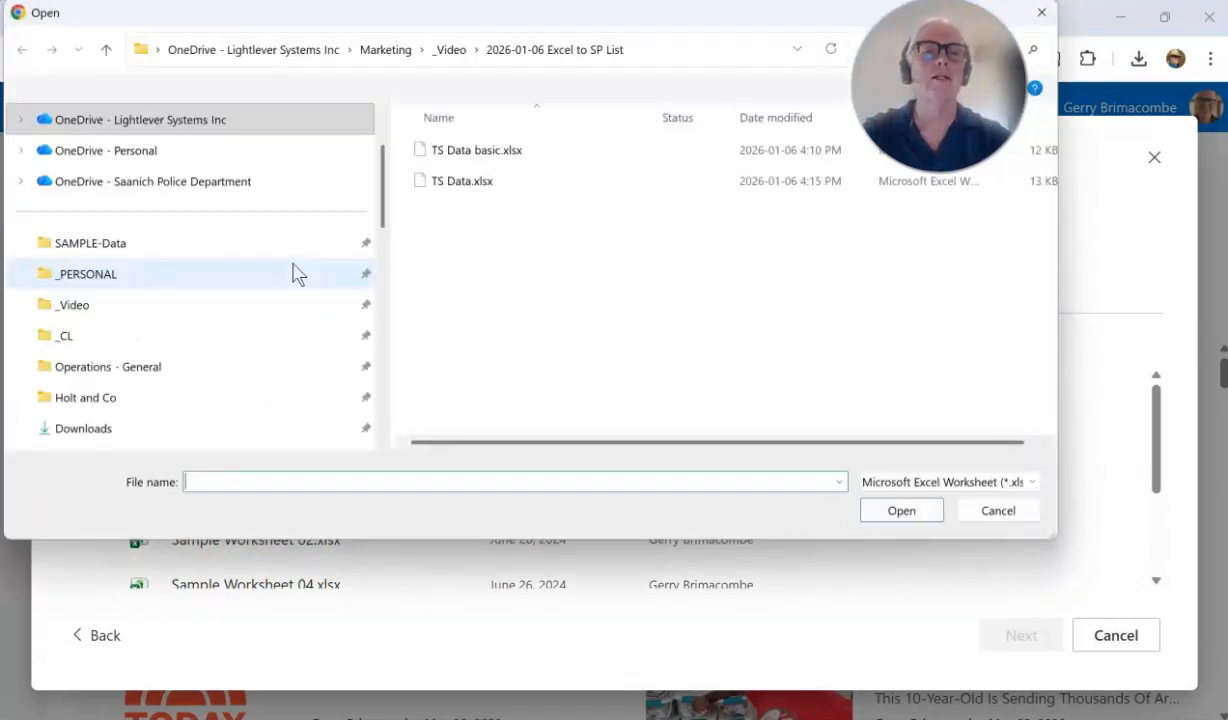
{"action": "left_click", "coordinate": [455, 193]}
{"action": "left_click", "coordinate": [917, 512]}
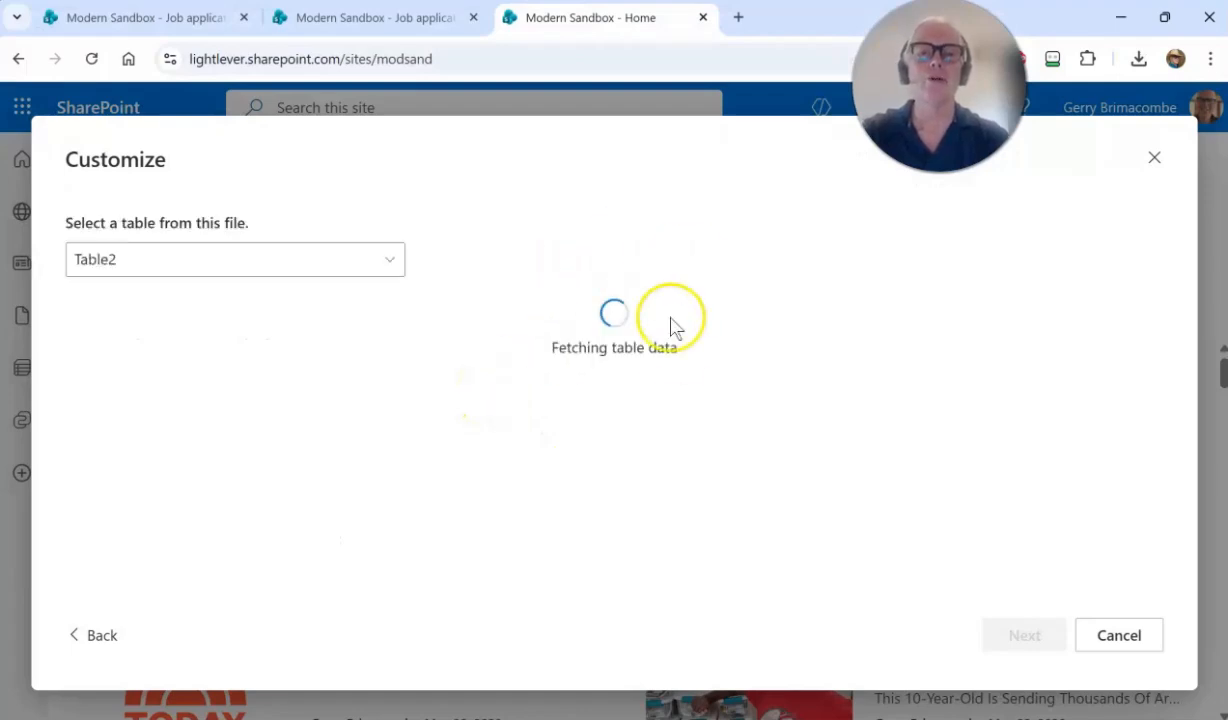
{"action": "left_click", "coordinate": [390, 262]}
{"action": "left_click", "coordinate": [110, 300]}
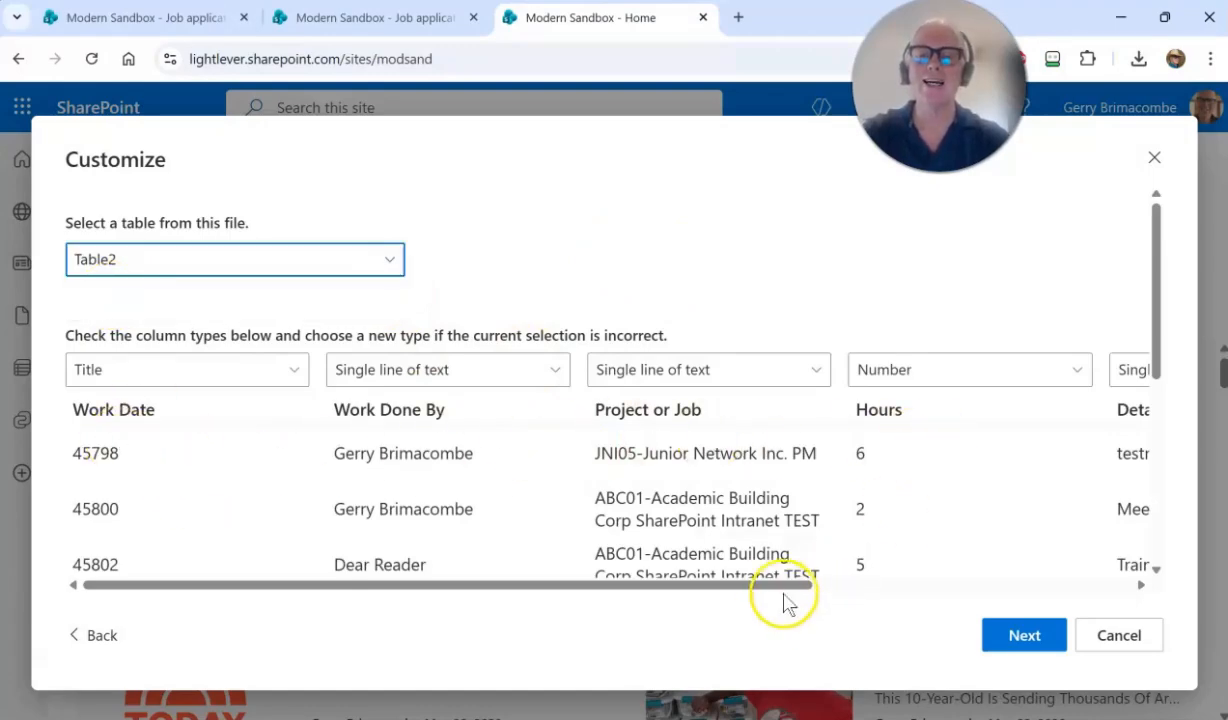
Step: Set the Work Date column's type to Date and time and keep Title as the Work Done By column's type
{"action": "left_click_drag", "start_coordinate": [786, 587], "coordinate": [391, 562]}
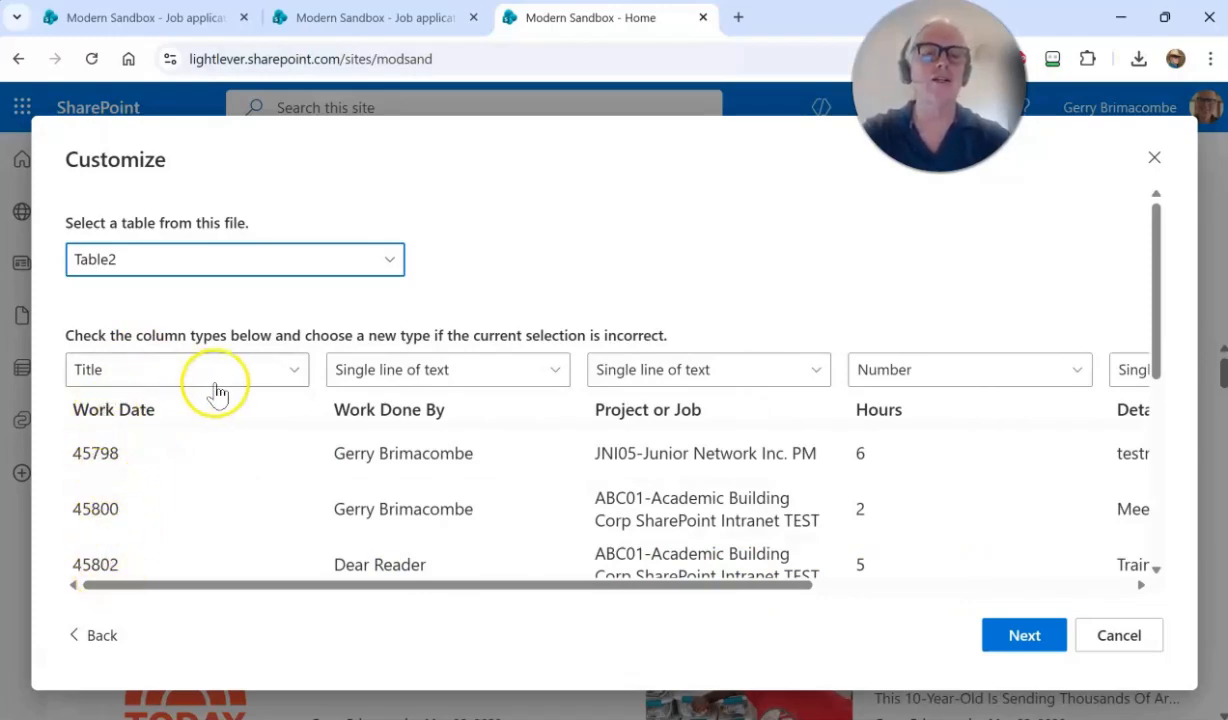
{"action": "left_click", "coordinate": [296, 370]}
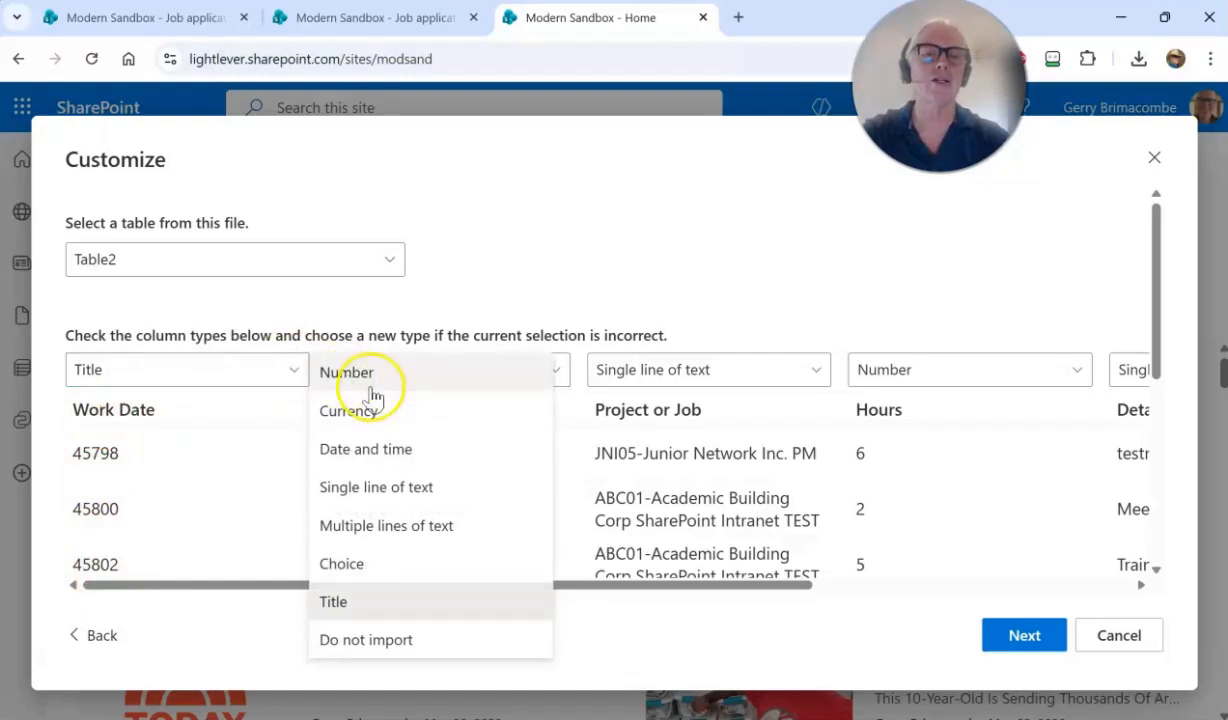
{"action": "left_click", "coordinate": [386, 449]}
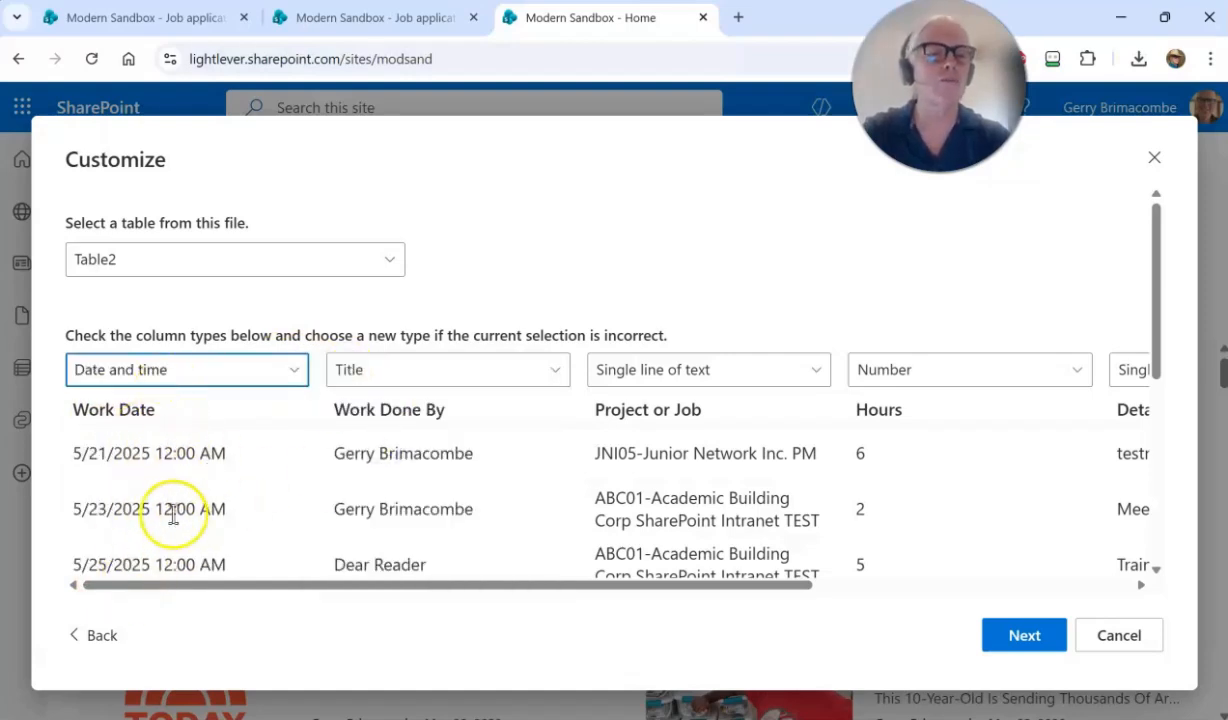
{"action": "left_click", "coordinate": [296, 373]}
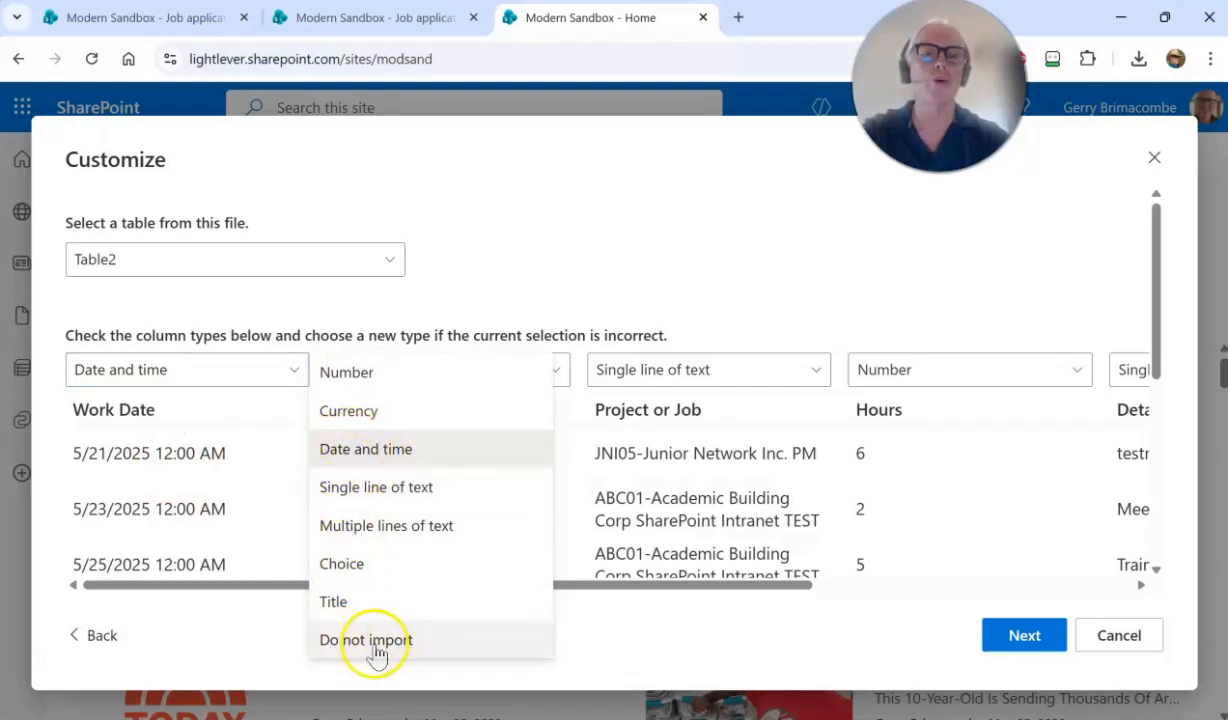
{"action": "left_click", "coordinate": [392, 457]}
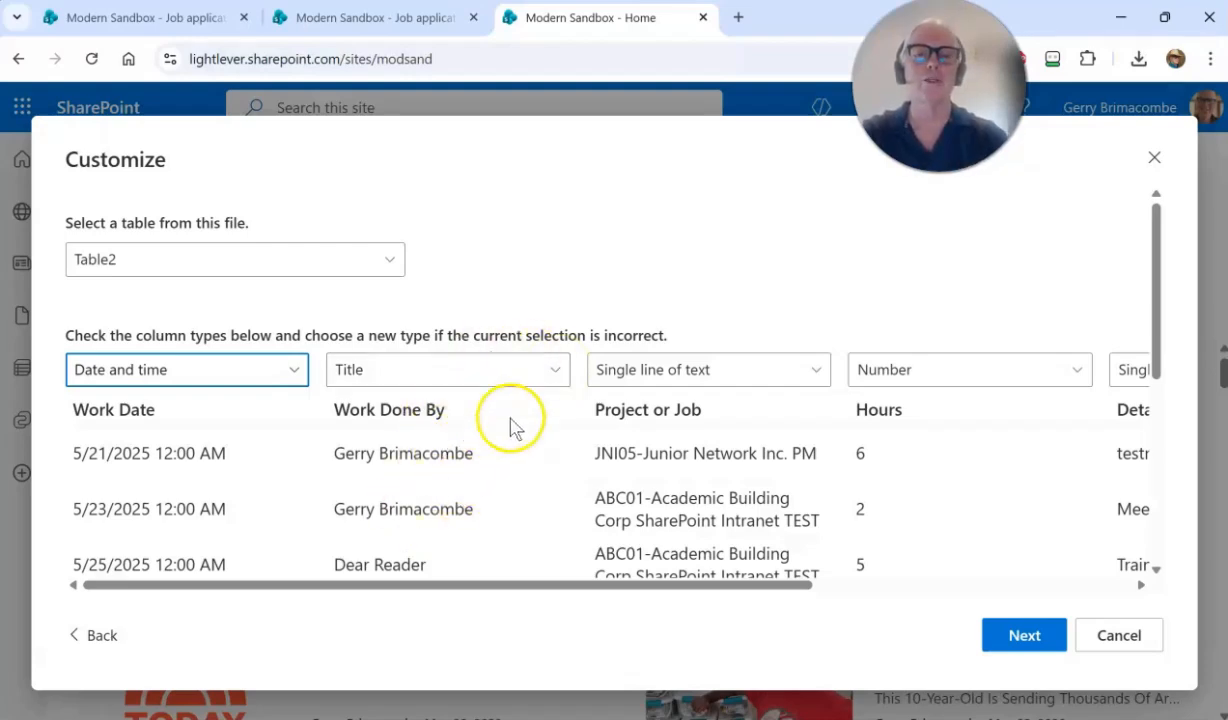
{"action": "left_click", "coordinate": [556, 373]}
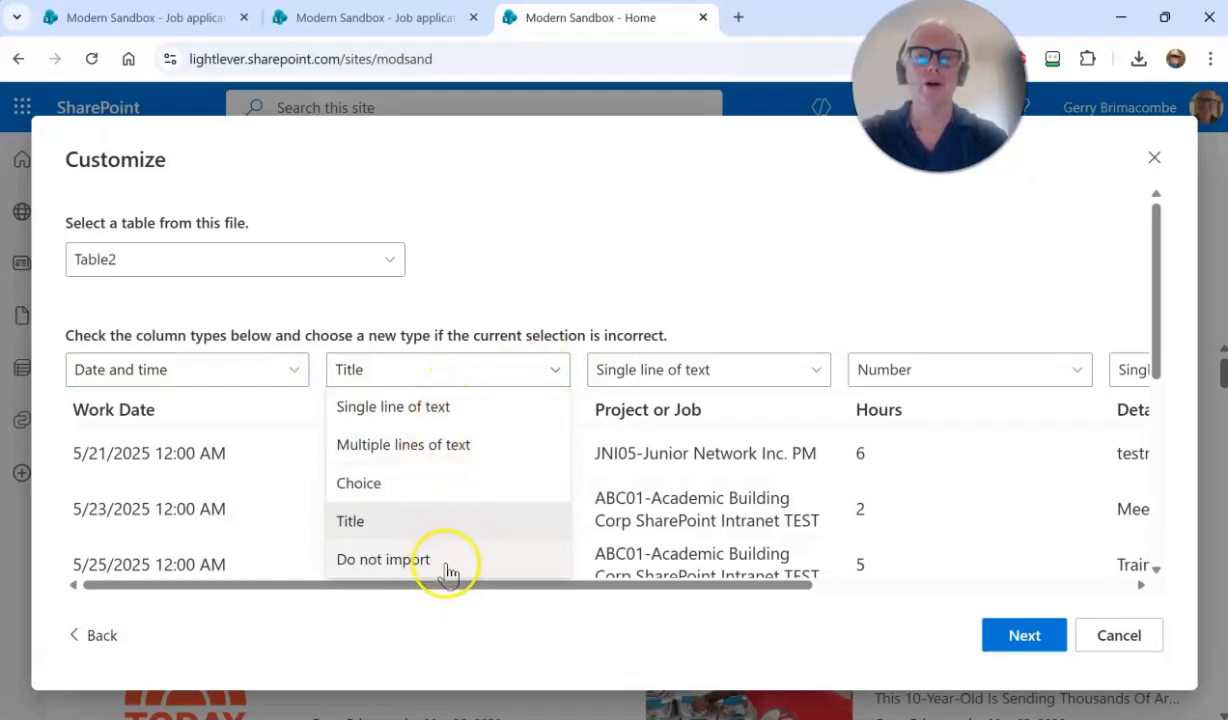
{"action": "left_click", "coordinate": [377, 533]}
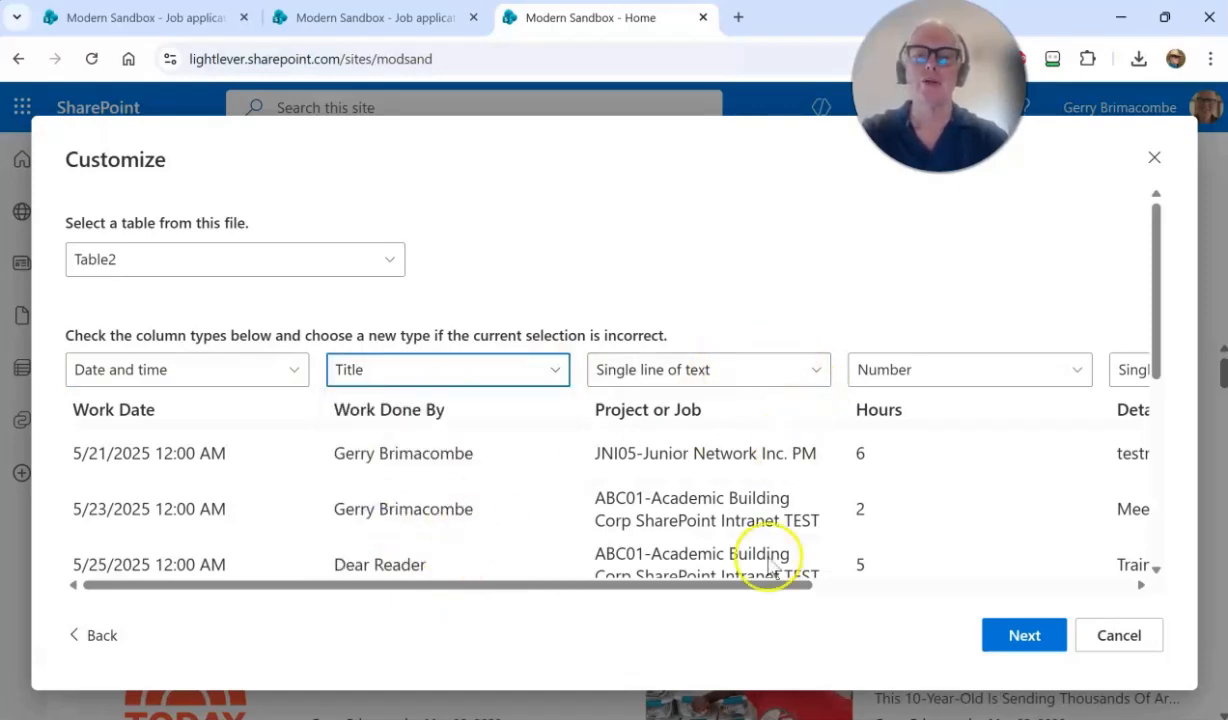
Step: Set the Details column's type to Multiple lines of text
{"action": "left_click_drag", "start_coordinate": [765, 585], "coordinate": [915, 585]}
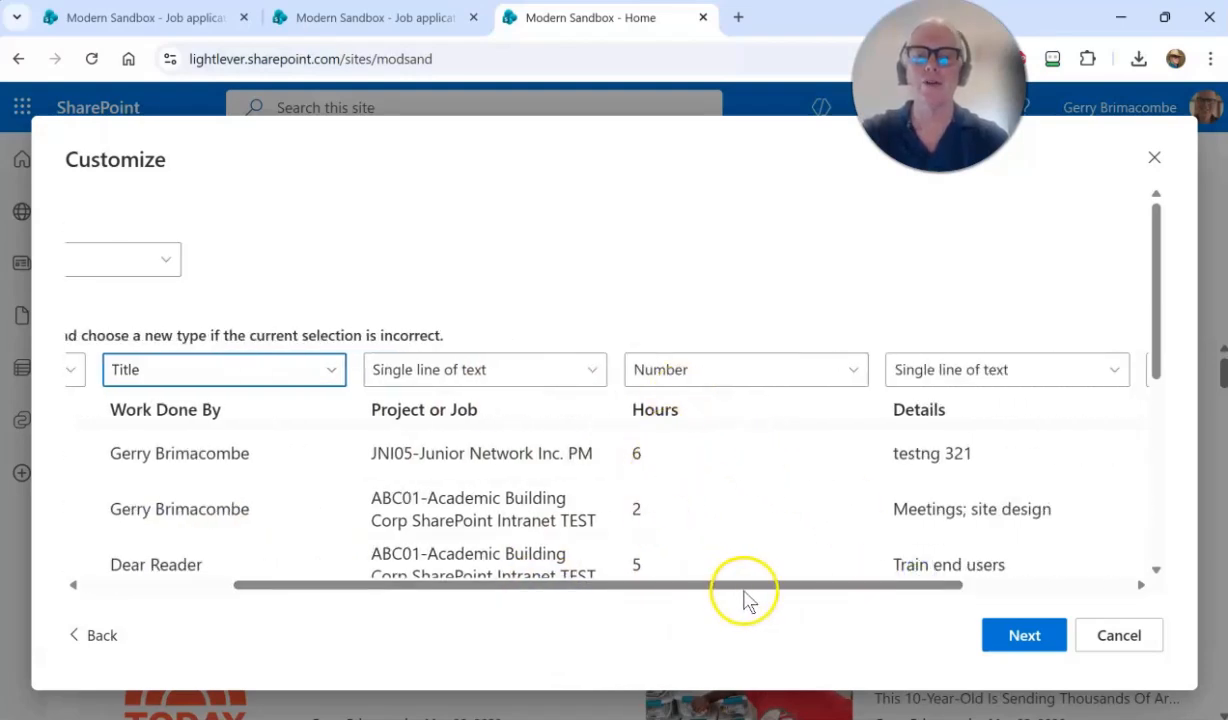
{"action": "left_click_drag", "start_coordinate": [752, 595], "coordinate": [929, 583]}
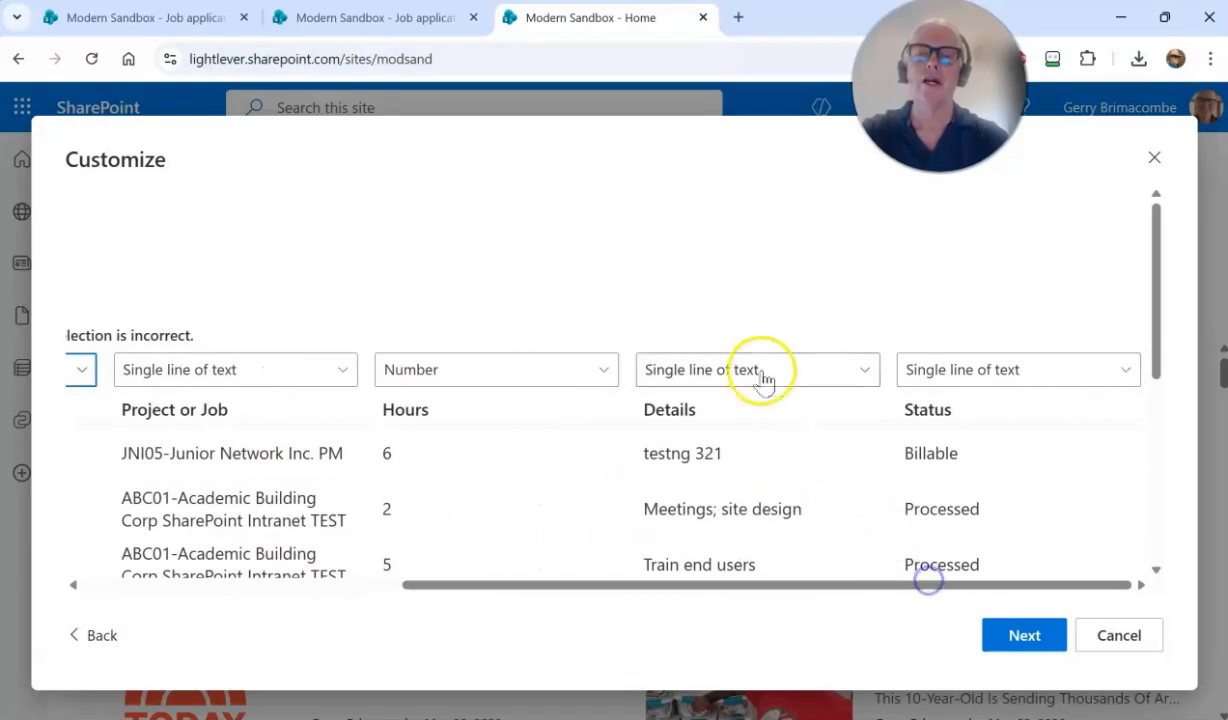
{"action": "left_click", "coordinate": [806, 379]}
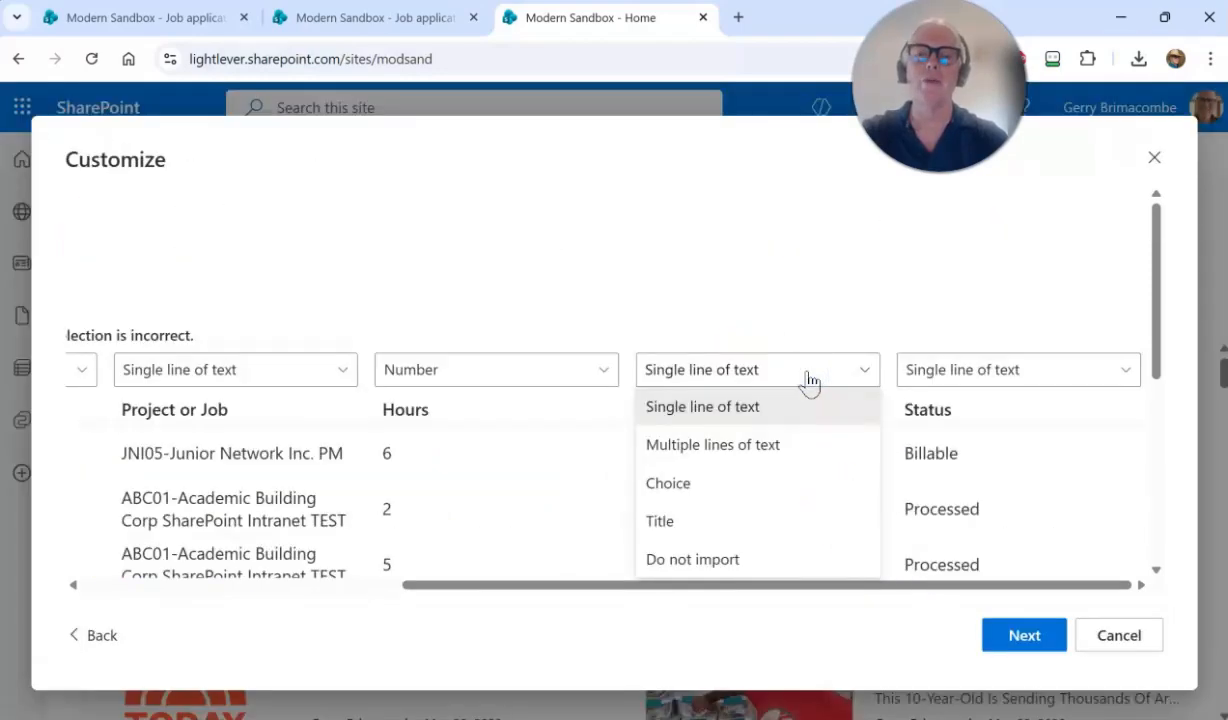
{"action": "left_click", "coordinate": [731, 442]}
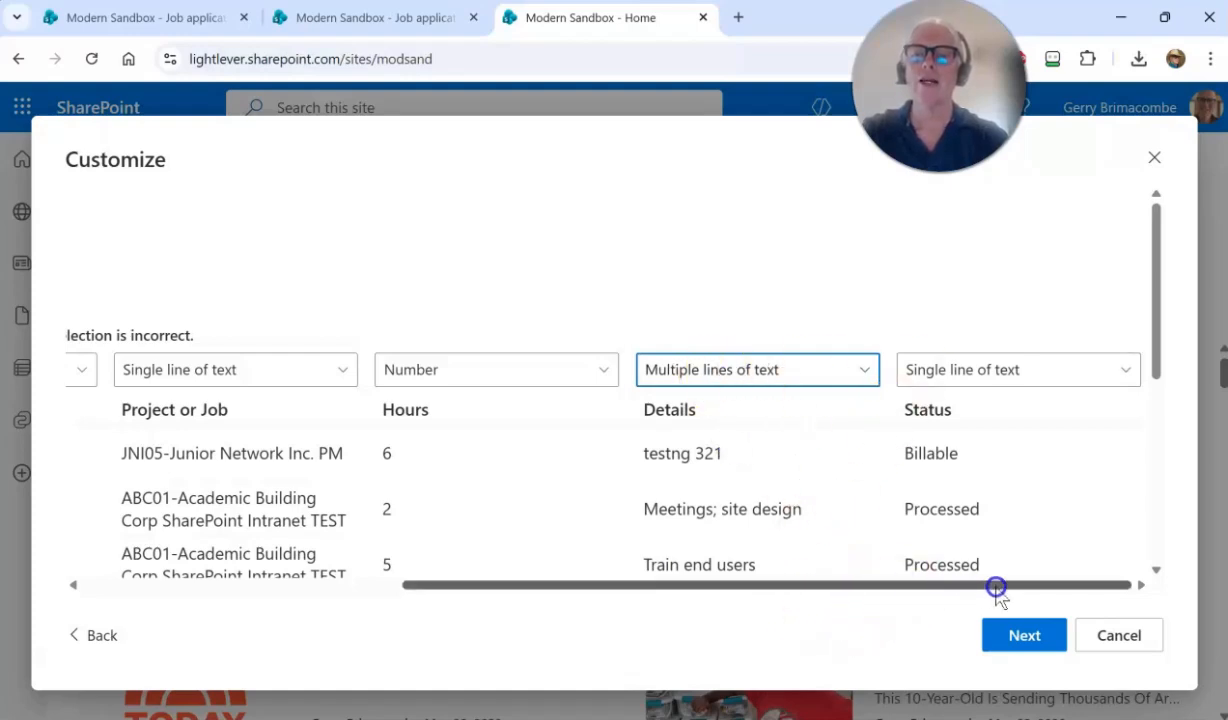
Step: Set the Status column's type to Choice, check the preview of the imported rows and continue to the list naming page
{"action": "left_click", "coordinate": [1004, 376]}
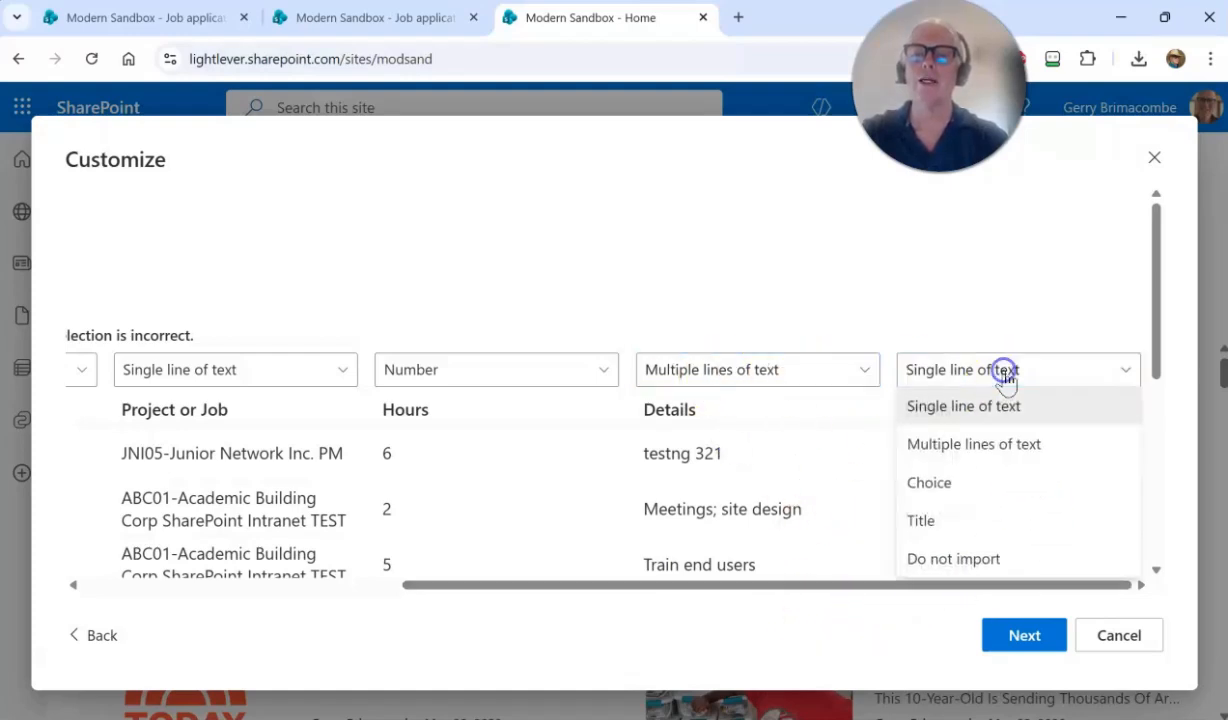
{"action": "left_click", "coordinate": [935, 483]}
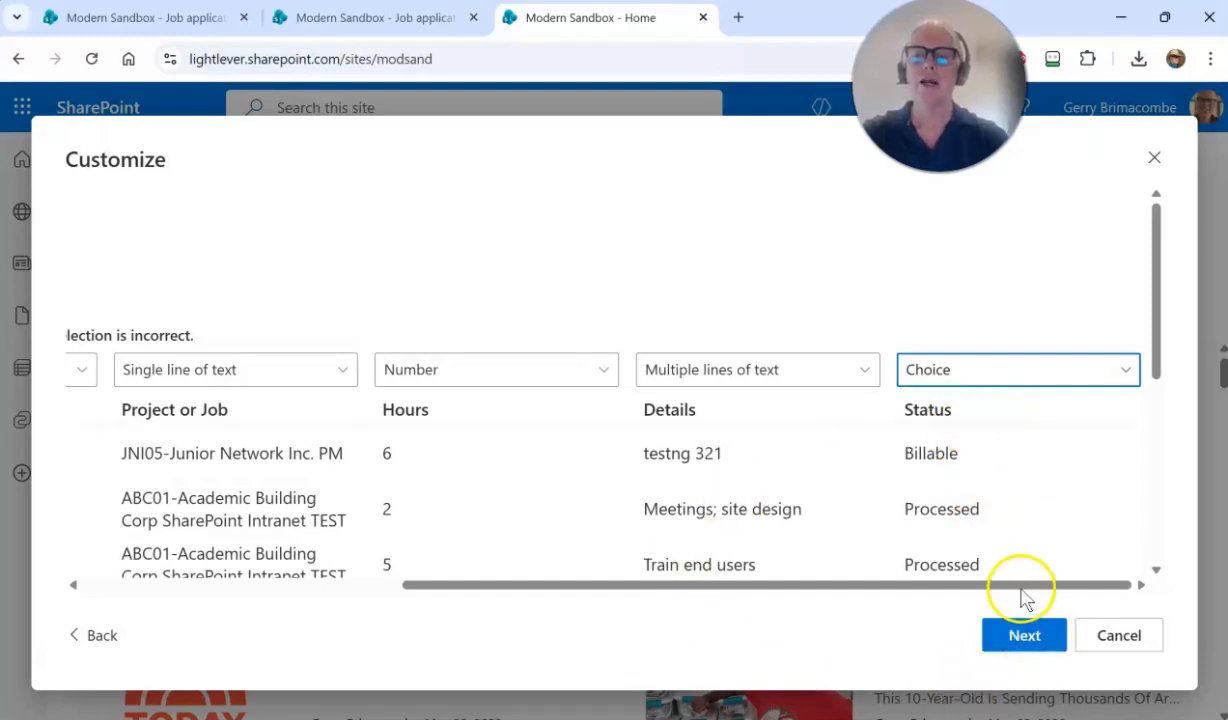
{"action": "left_click_drag", "start_coordinate": [1020, 586], "coordinate": [467, 600]}
{"action": "scroll", "coordinate": [460, 484], "scroll_direction": "down", "scroll_amount": 4}
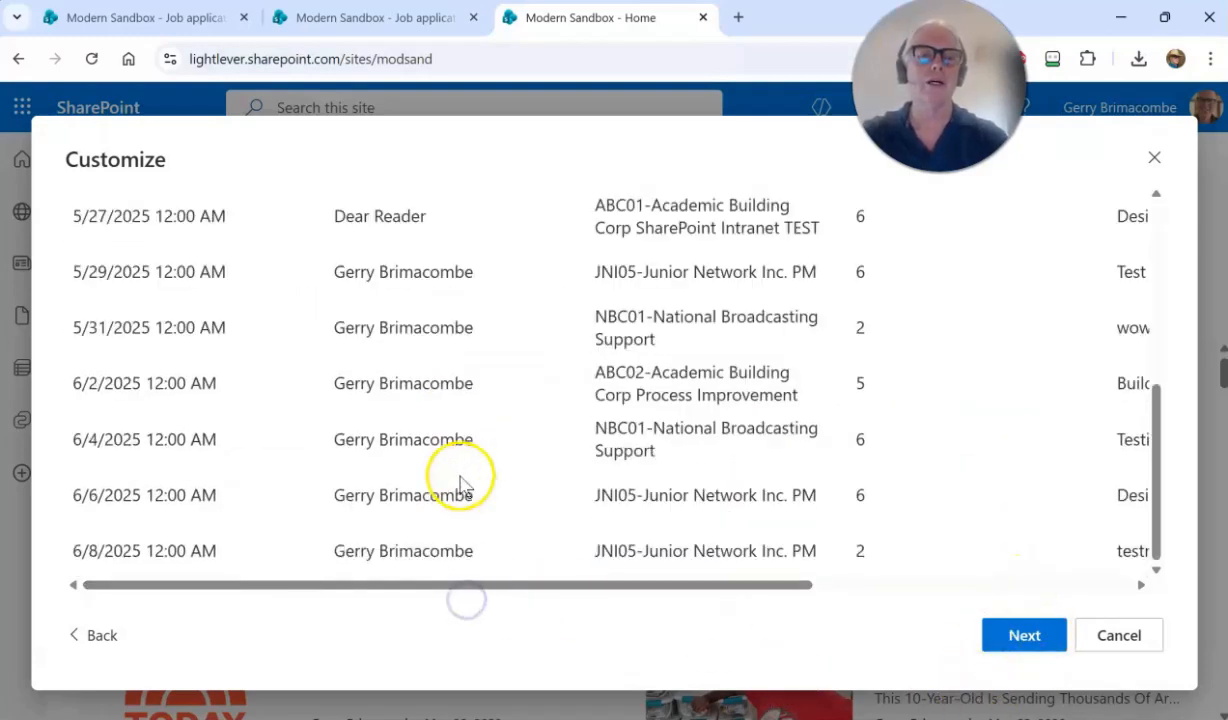
{"action": "left_click", "coordinate": [1022, 635]}
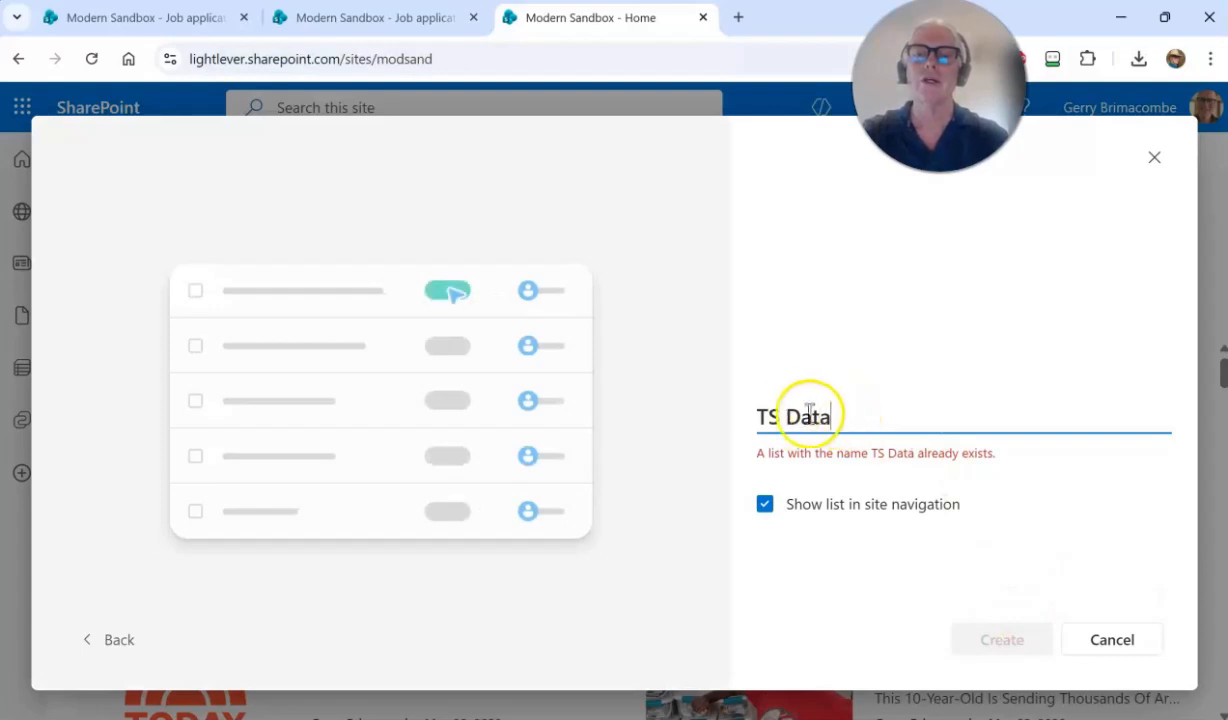
Step: Name the list Timesheet LOAD, keep it shown in site navigation and create it
{"action": "left_click_drag", "start_coordinate": [836, 414], "coordinate": [757, 421]}
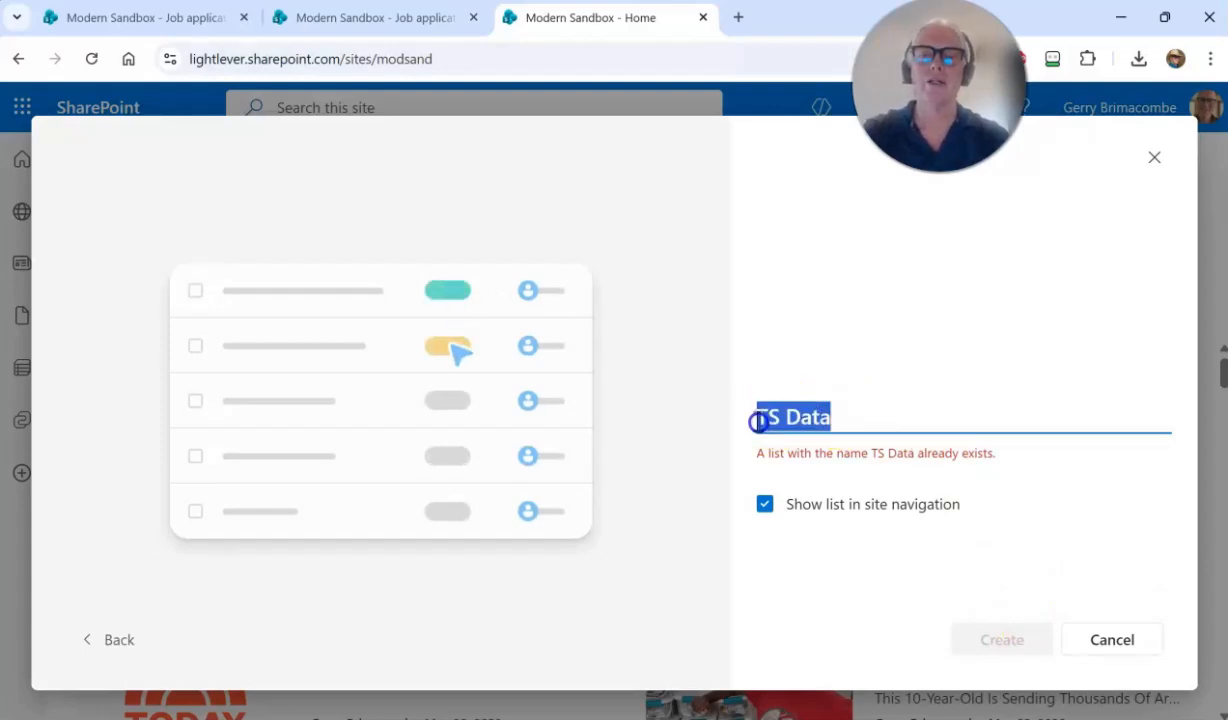
{"action": "type", "text": "Tie"}
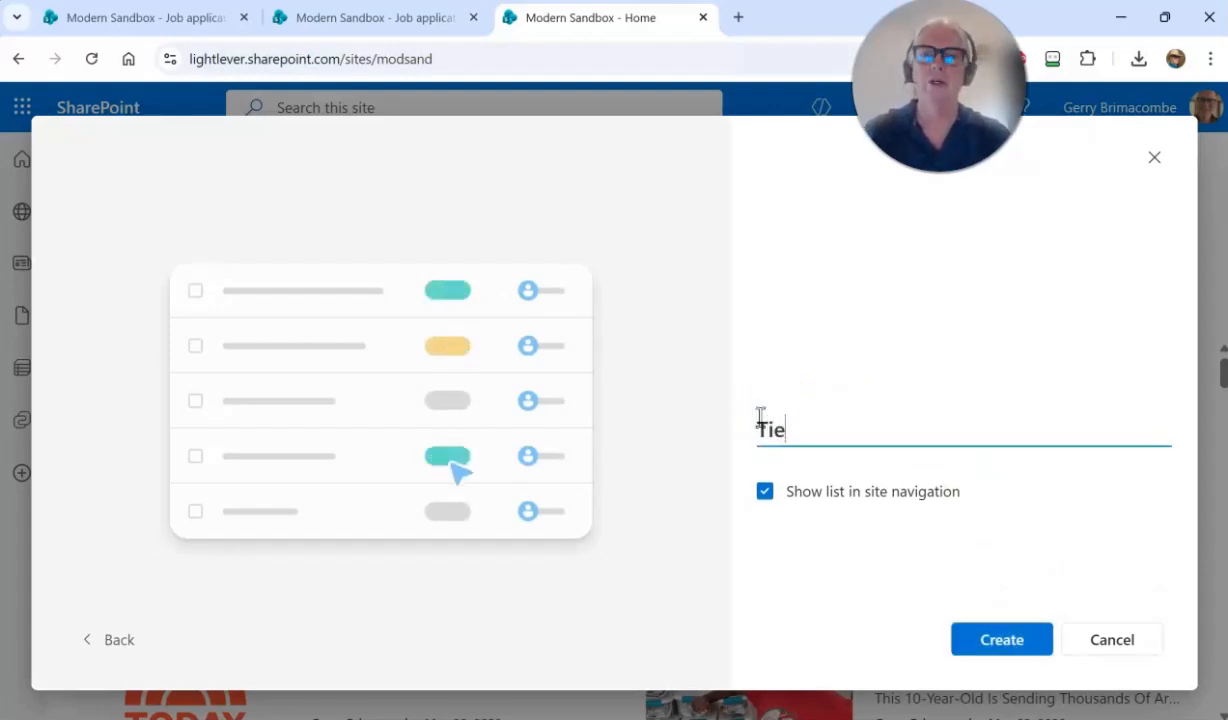
{"action": "key", "text": "BackSpace"}
{"action": "type", "text": "mesh"}
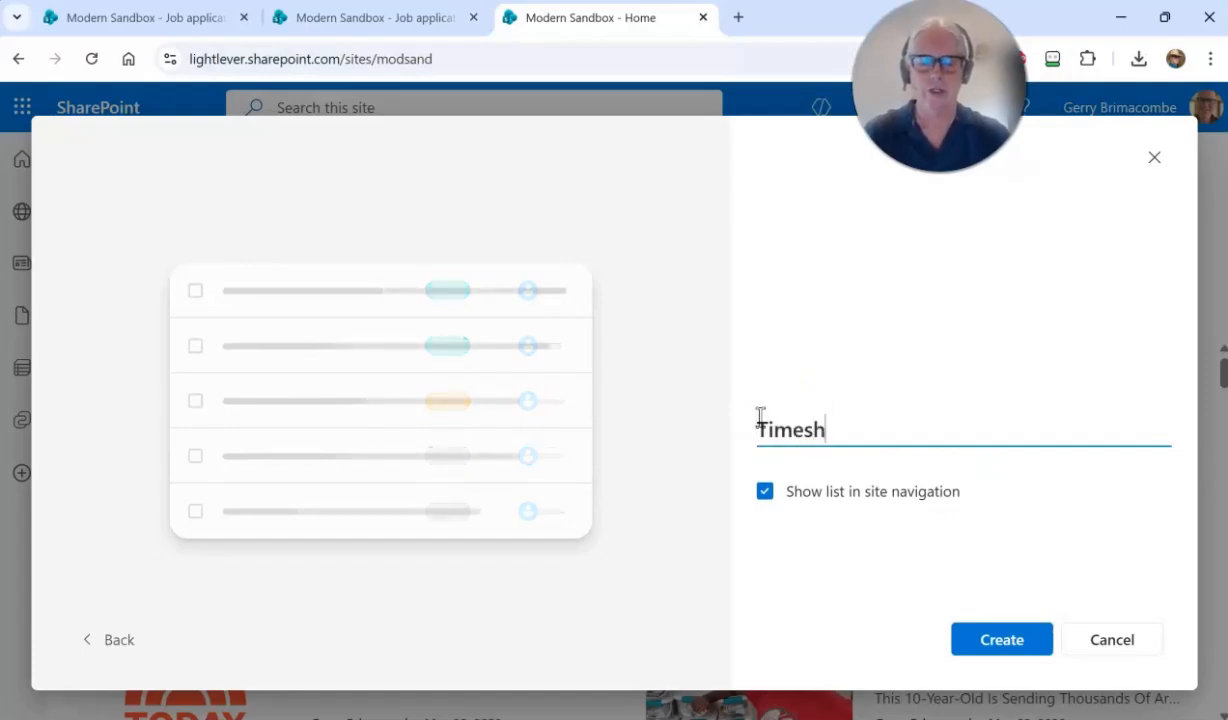
{"action": "type", "text": "eet LOAD"}
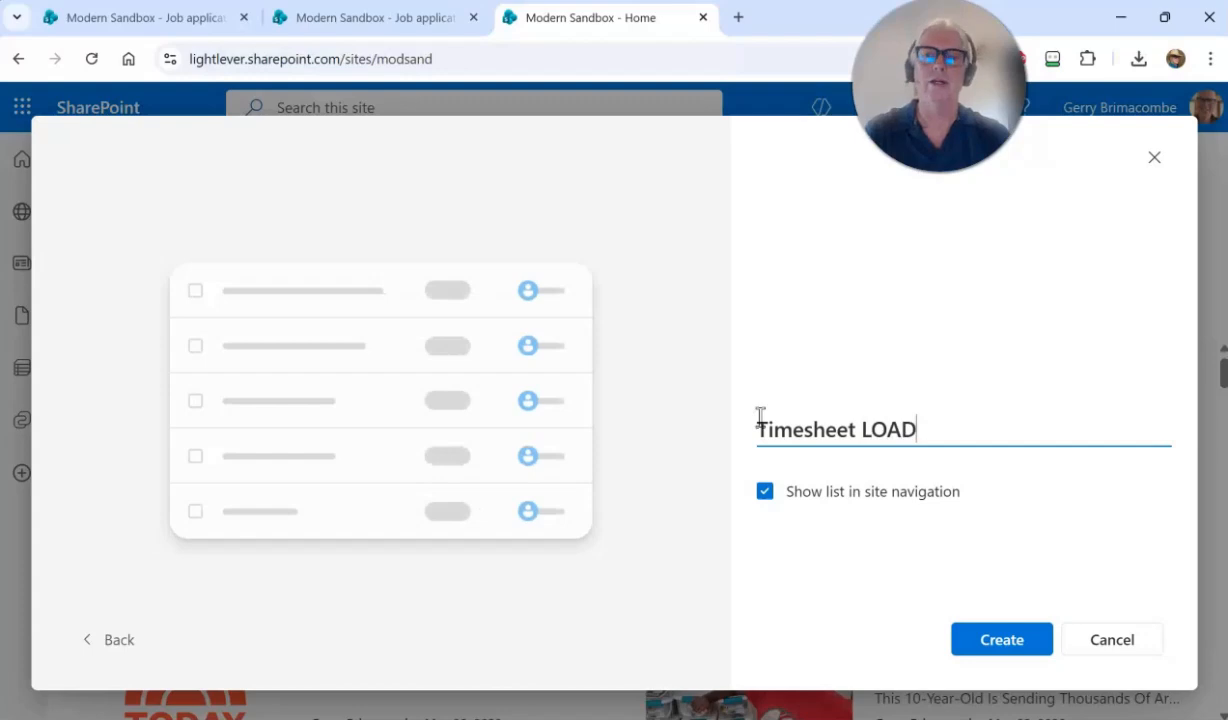
{"action": "left_click", "coordinate": [1002, 640]}
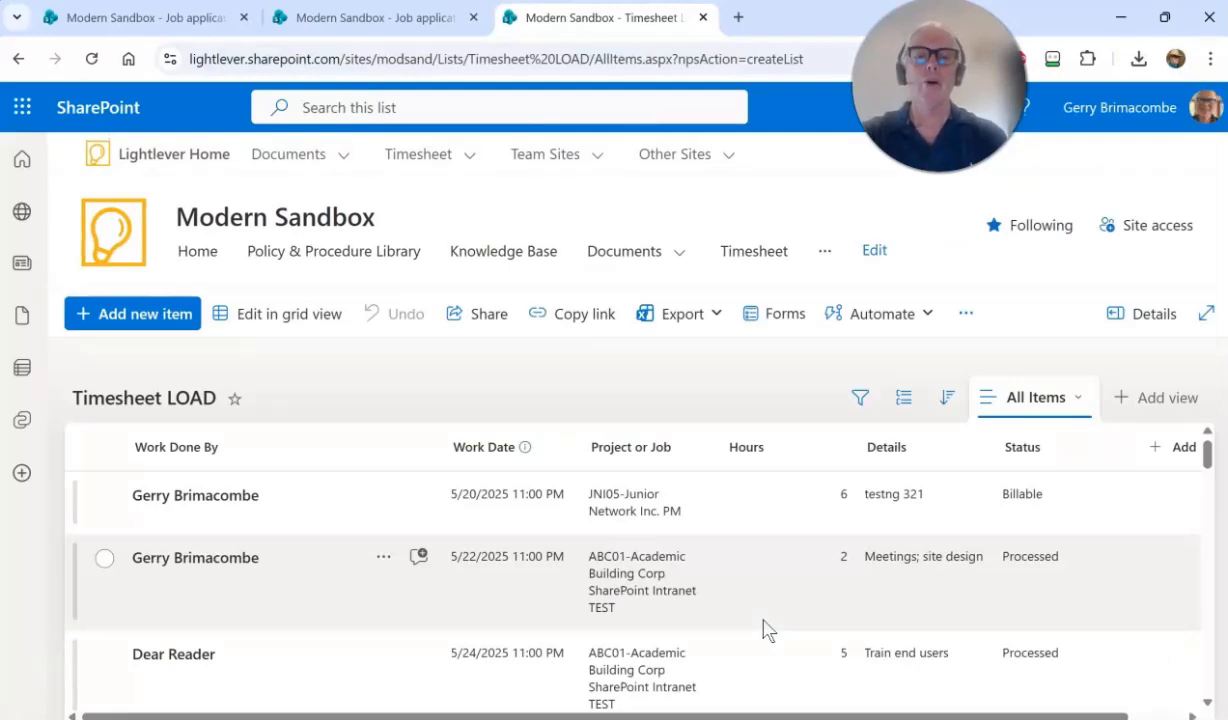
Step: Look through the imported rows of the Timesheet LOAD list, checking the work dates, jobs, hours, details and statuses
{"action": "scroll", "coordinate": [266, 525], "scroll_direction": "down", "scroll_amount": 8}
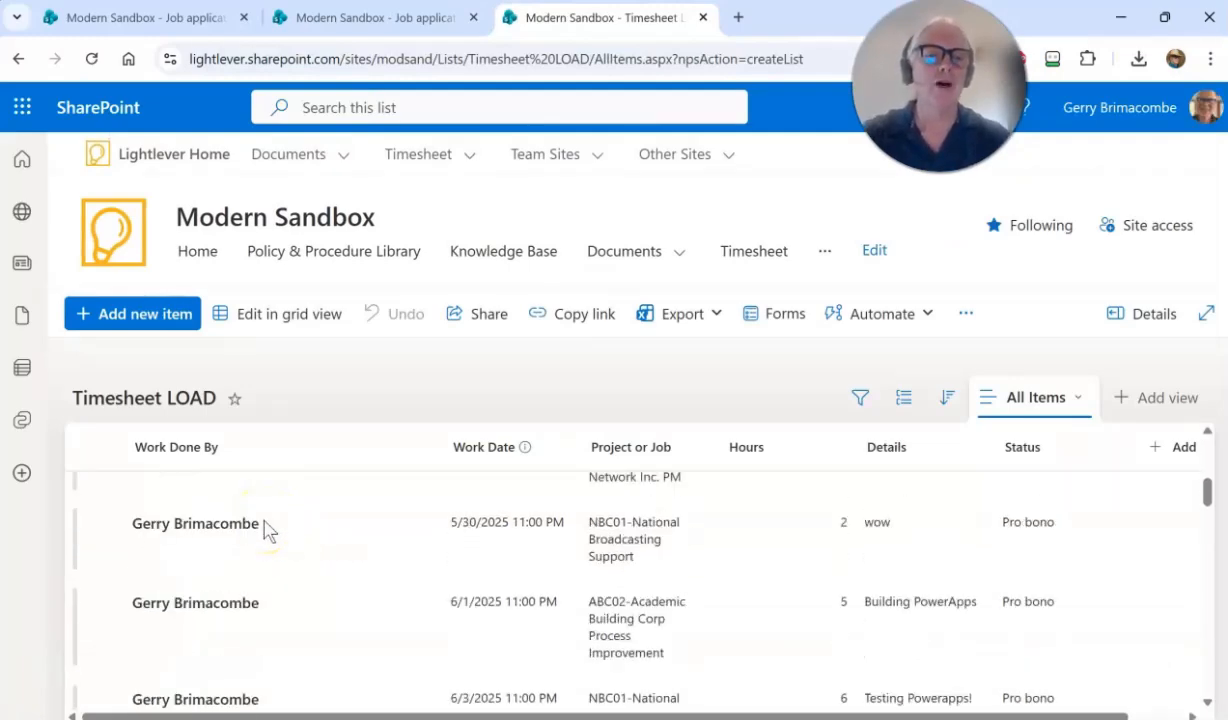
{"action": "scroll", "coordinate": [266, 530], "scroll_direction": "up", "scroll_amount": 8}
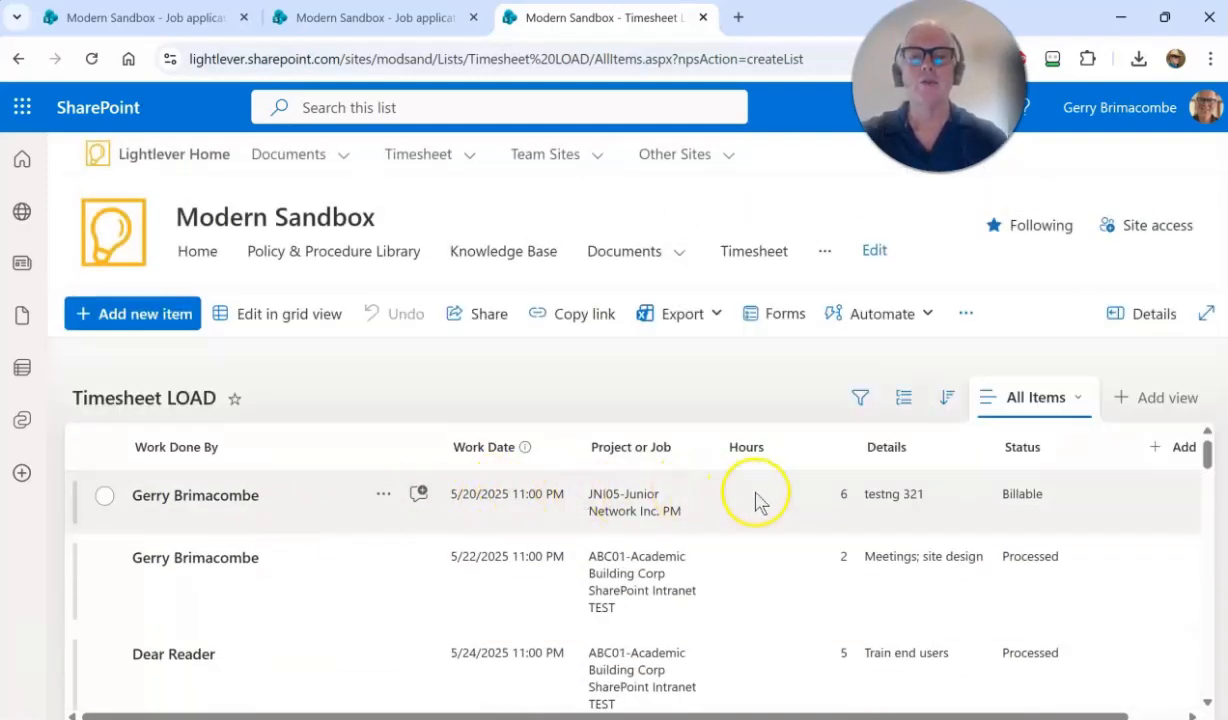
{"action": "scroll", "coordinate": [781, 504], "scroll_direction": "down", "scroll_amount": 3}
{"action": "scroll", "coordinate": [781, 504], "scroll_direction": "up", "scroll_amount": 3}
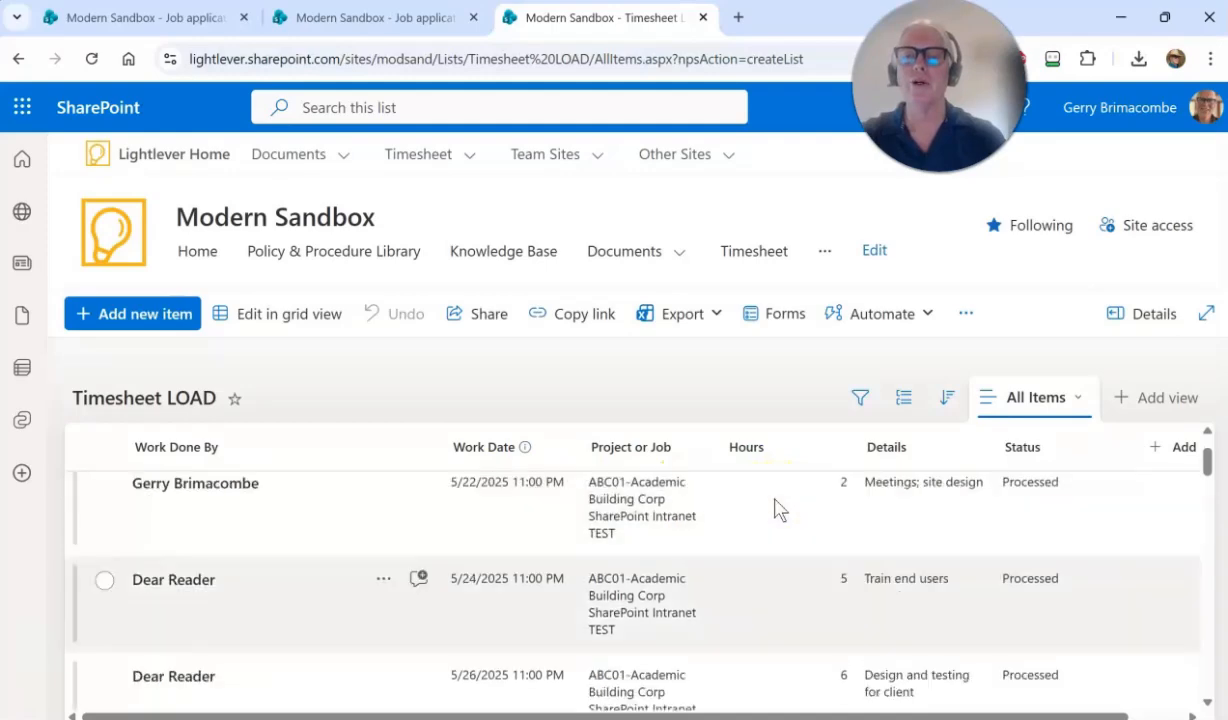
{"action": "scroll", "coordinate": [928, 512], "scroll_direction": "up", "scroll_amount": 1}
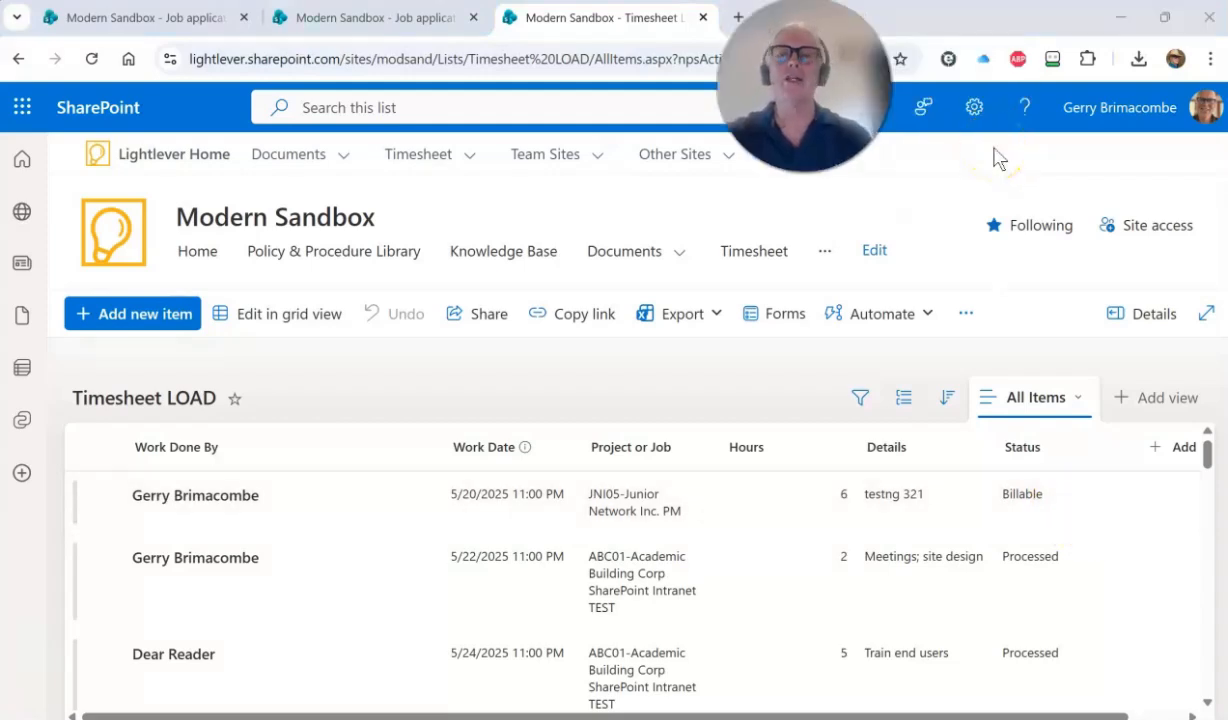
Step: Open the Timesheet LOAD list settings and inspect the Work Date column's internal field name in the page address
{"action": "left_click", "coordinate": [977, 122]}
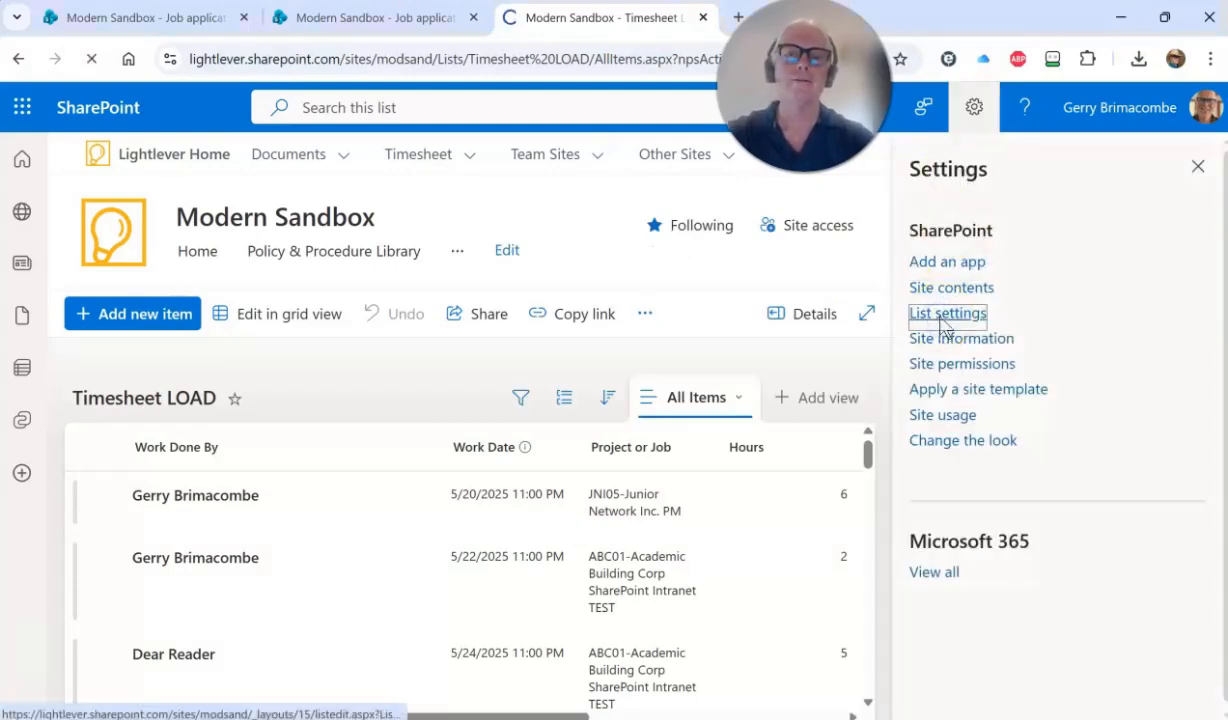
{"action": "left_click", "coordinate": [940, 314]}
{"action": "scroll", "coordinate": [277, 471], "scroll_direction": "down", "scroll_amount": 3}
{"action": "left_click", "coordinate": [285, 460]}
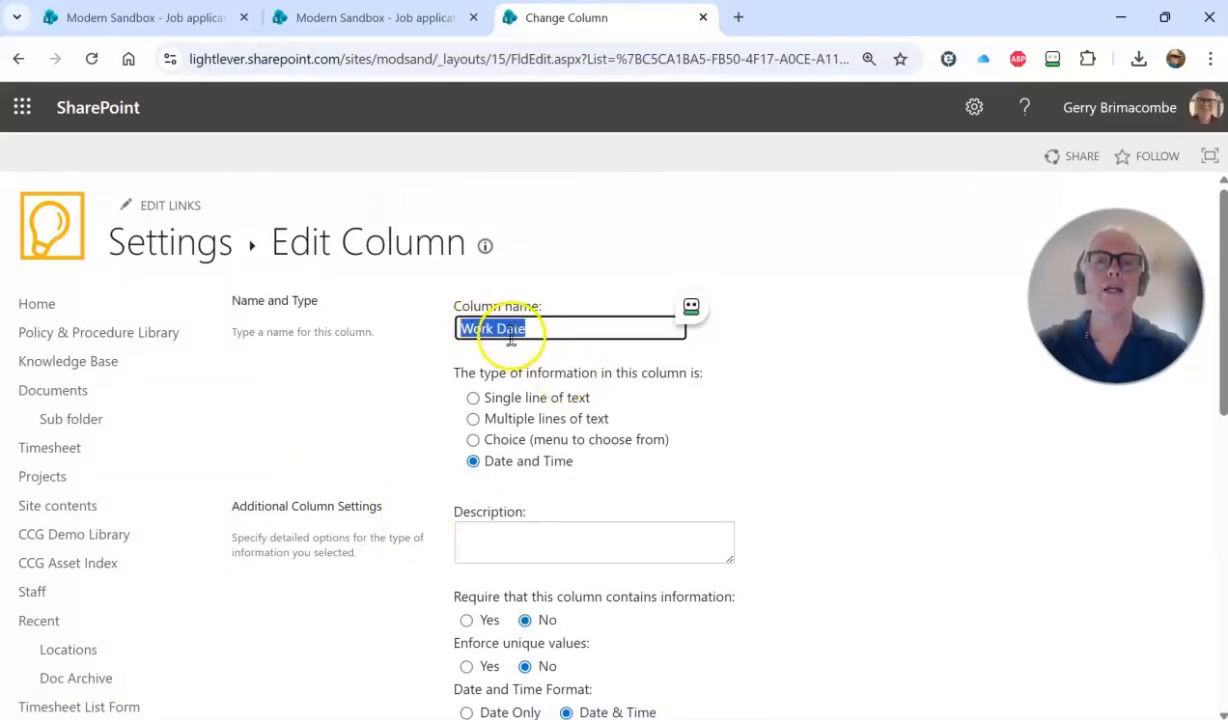
{"action": "left_click_drag", "start_coordinate": [650, 59], "coordinate": [910, 61]}
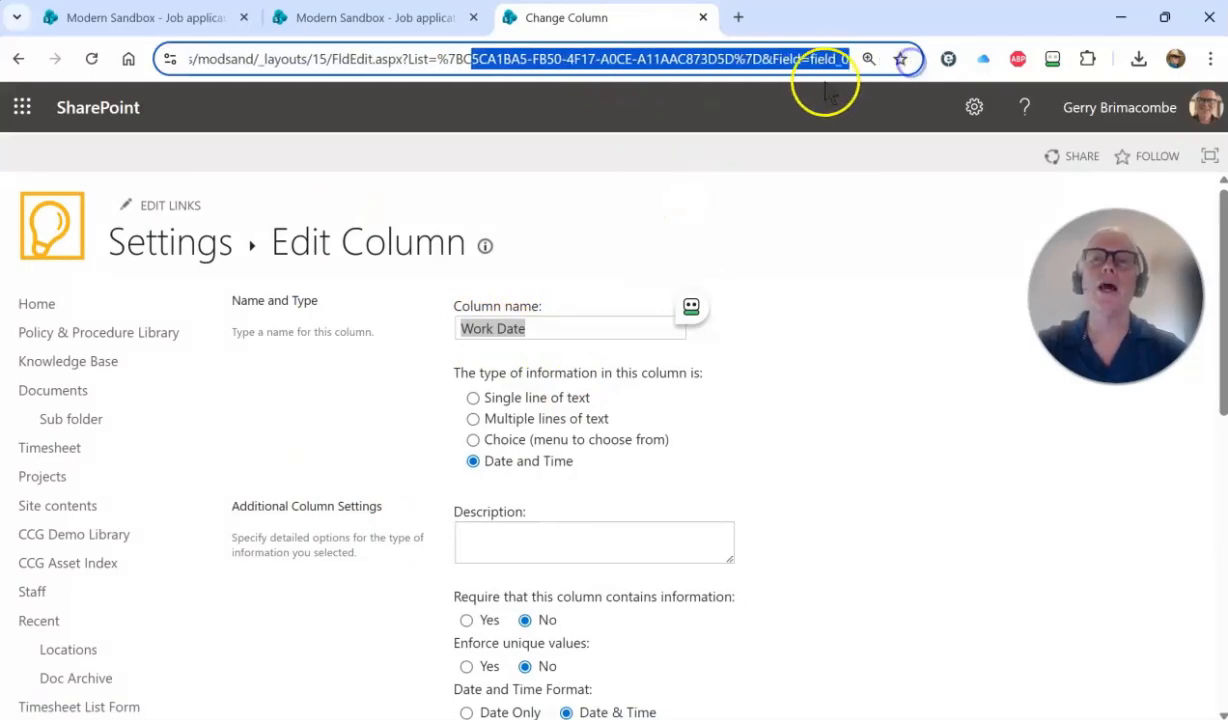
{"action": "left_click", "coordinate": [779, 60]}
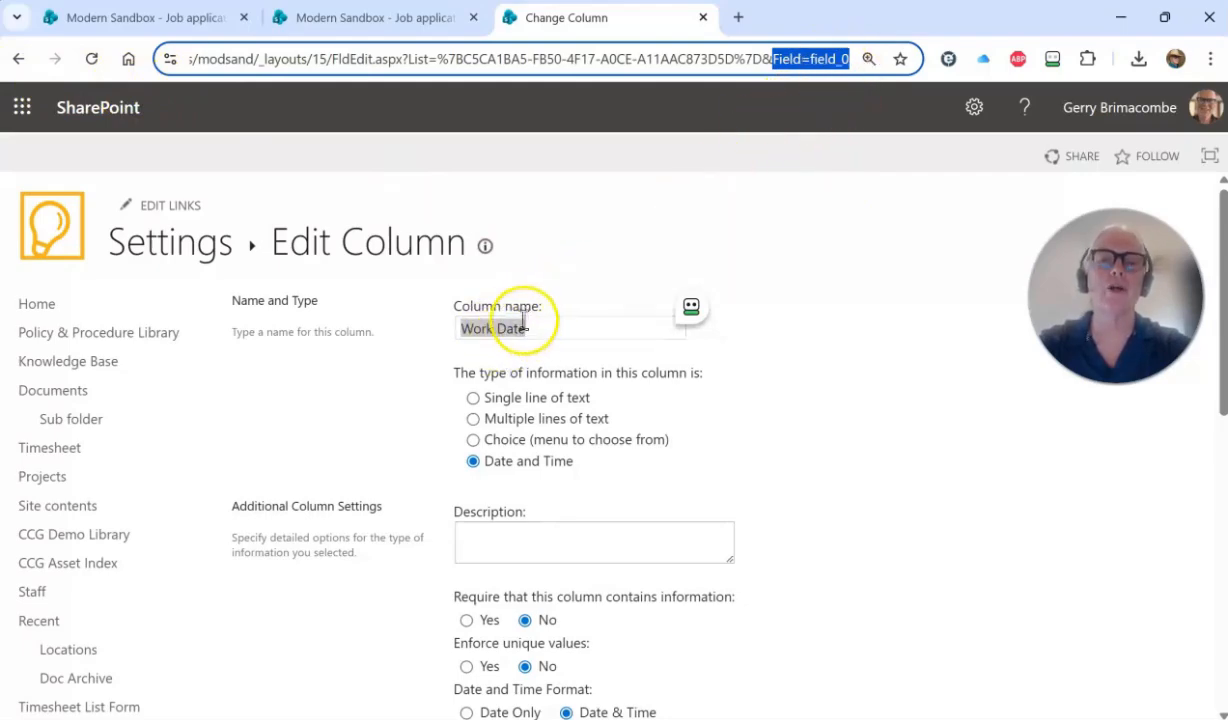
Step: Return to the list settings, open the Hours column and inspect its internal field name in the page address
{"action": "left_click", "coordinate": [18, 60]}
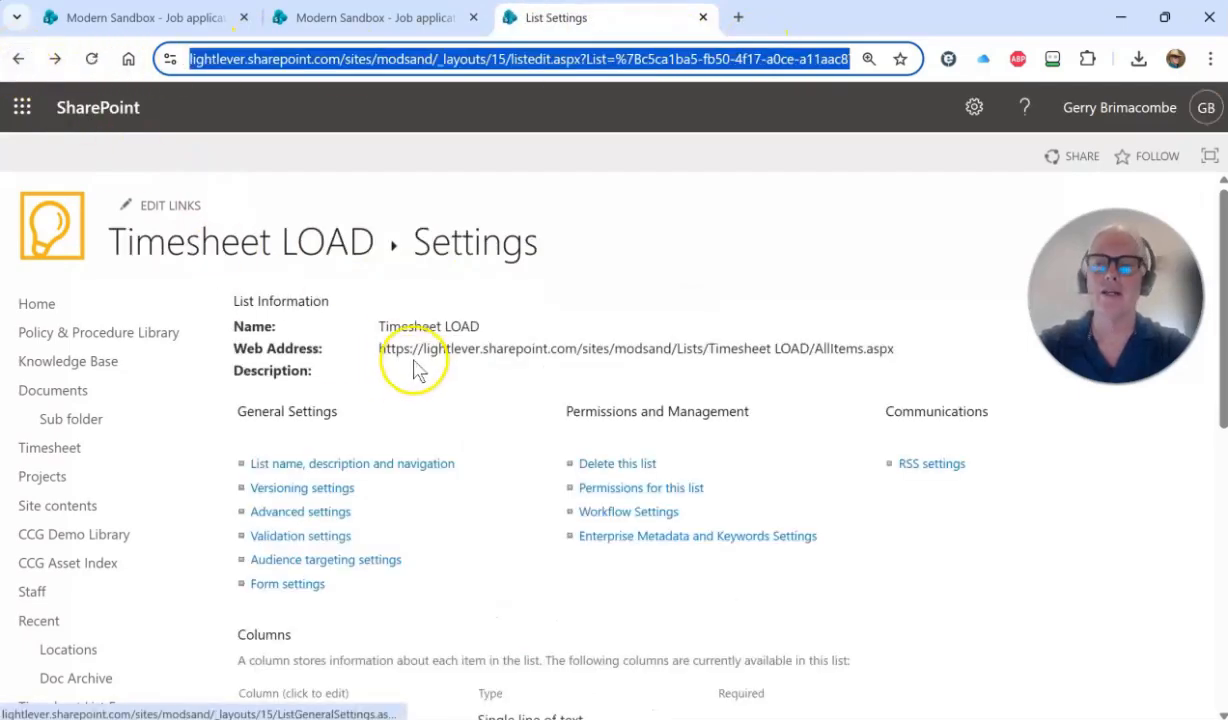
{"action": "scroll", "coordinate": [415, 367], "scroll_direction": "down", "scroll_amount": 4}
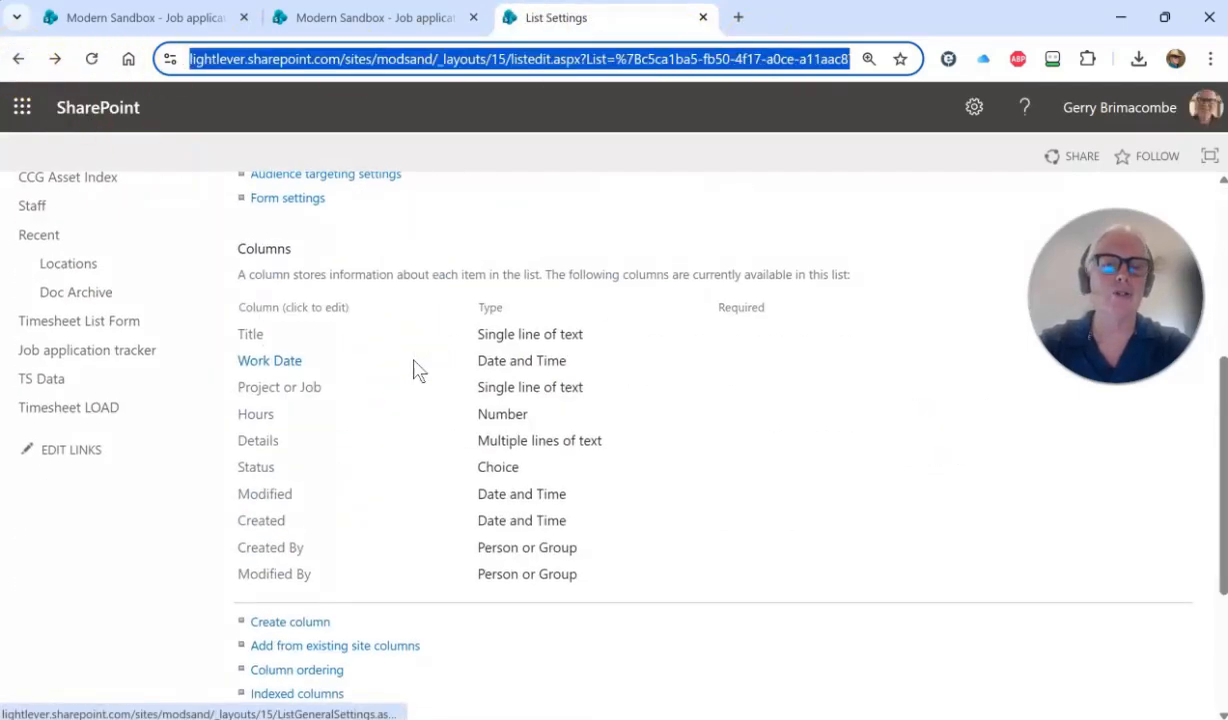
{"action": "left_click", "coordinate": [258, 416]}
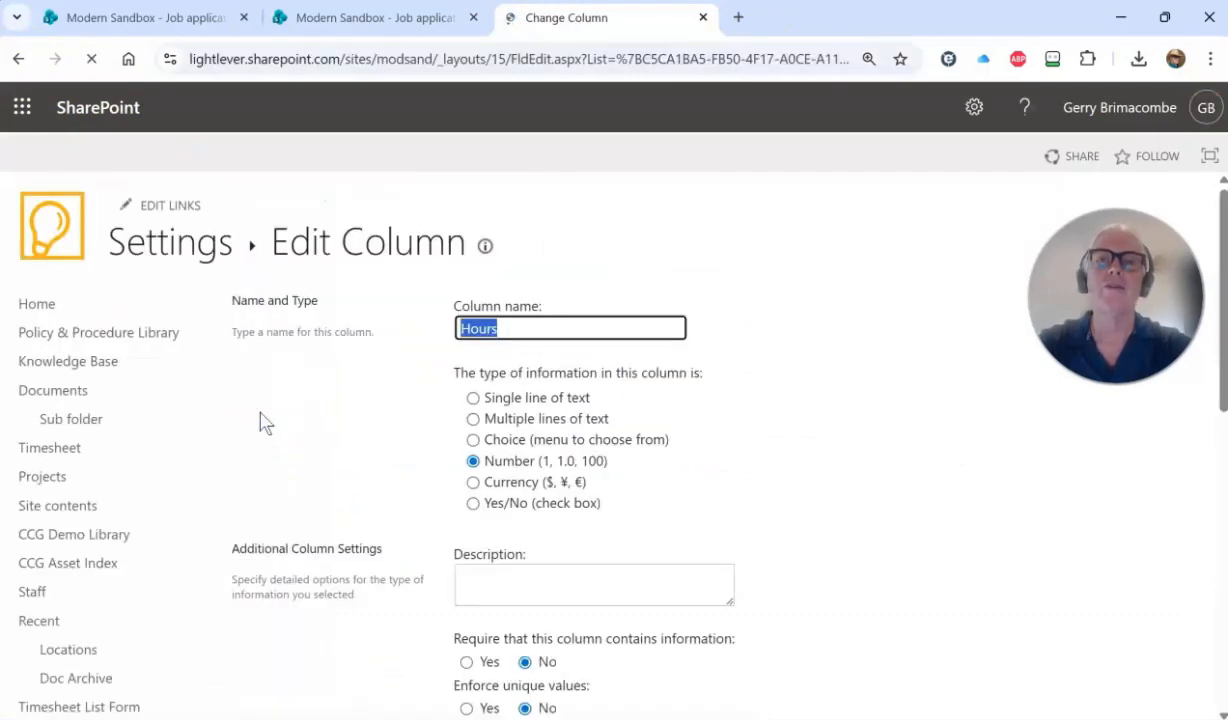
{"action": "left_click", "coordinate": [729, 59]}
{"action": "left_click_drag", "start_coordinate": [729, 59], "coordinate": [1001, 64]}
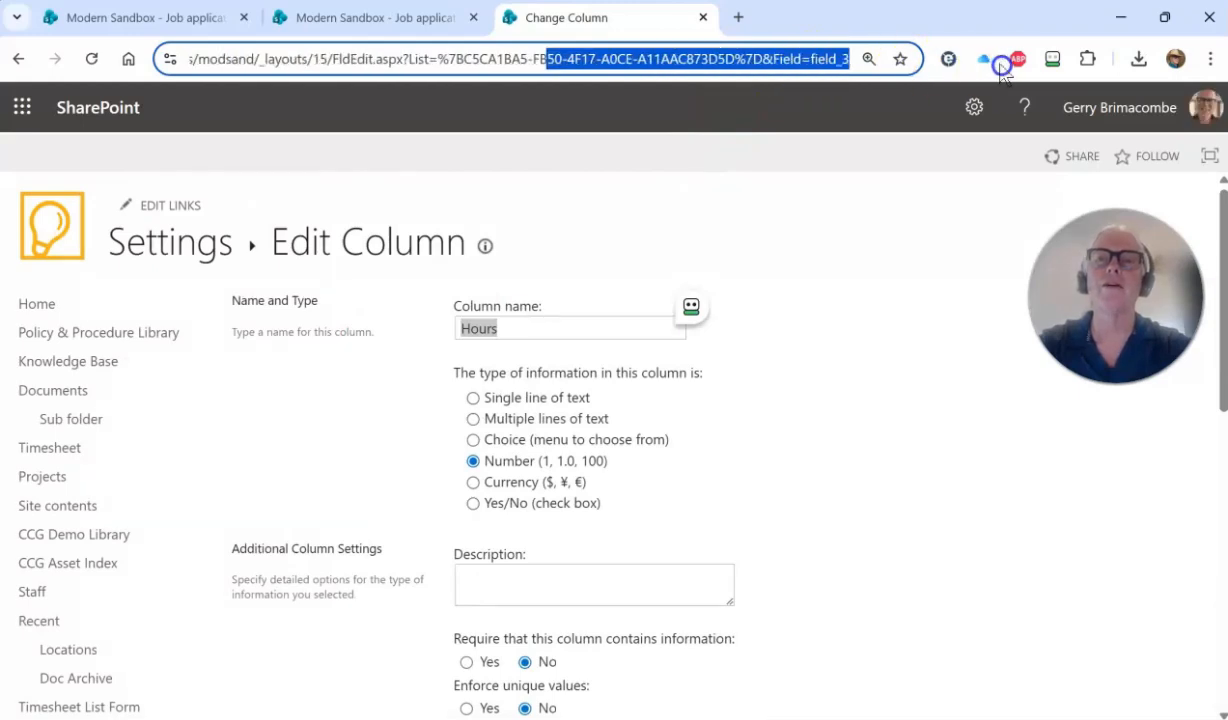
{"action": "left_click", "coordinate": [768, 60]}
{"action": "left_click_drag", "start_coordinate": [772, 59], "coordinate": [860, 65]}
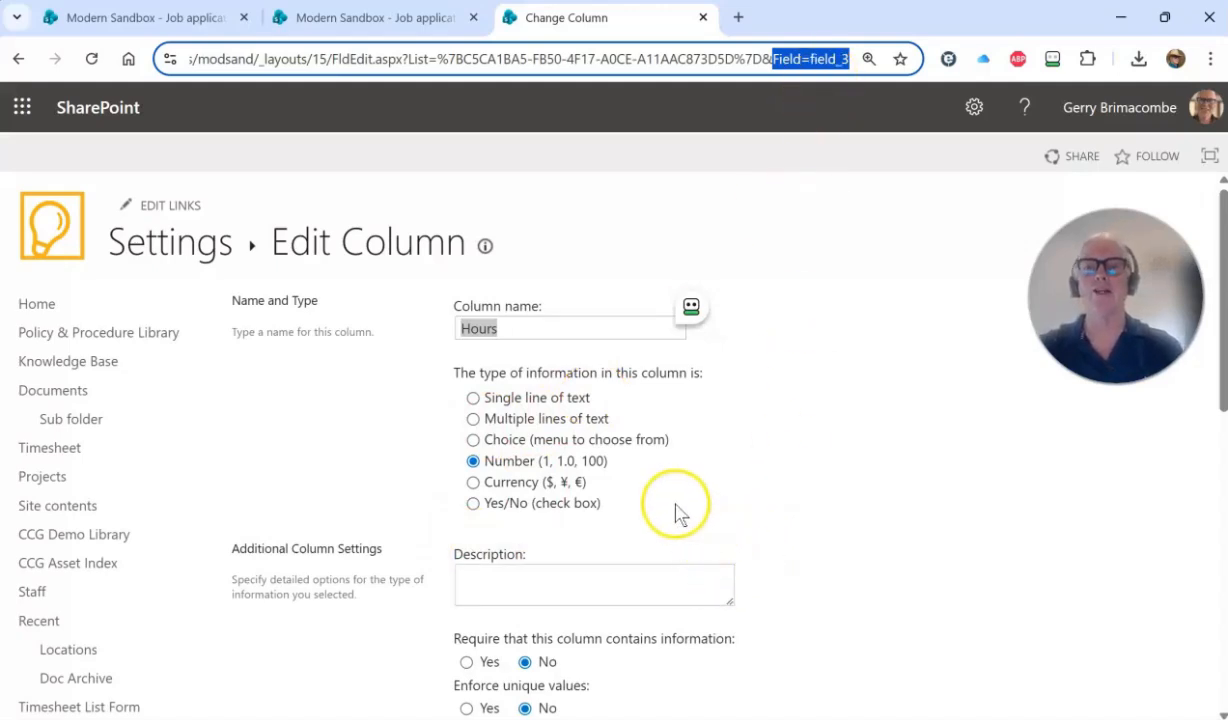
Step: Return to the list settings and examine the Title column's settings
{"action": "left_click", "coordinate": [20, 58]}
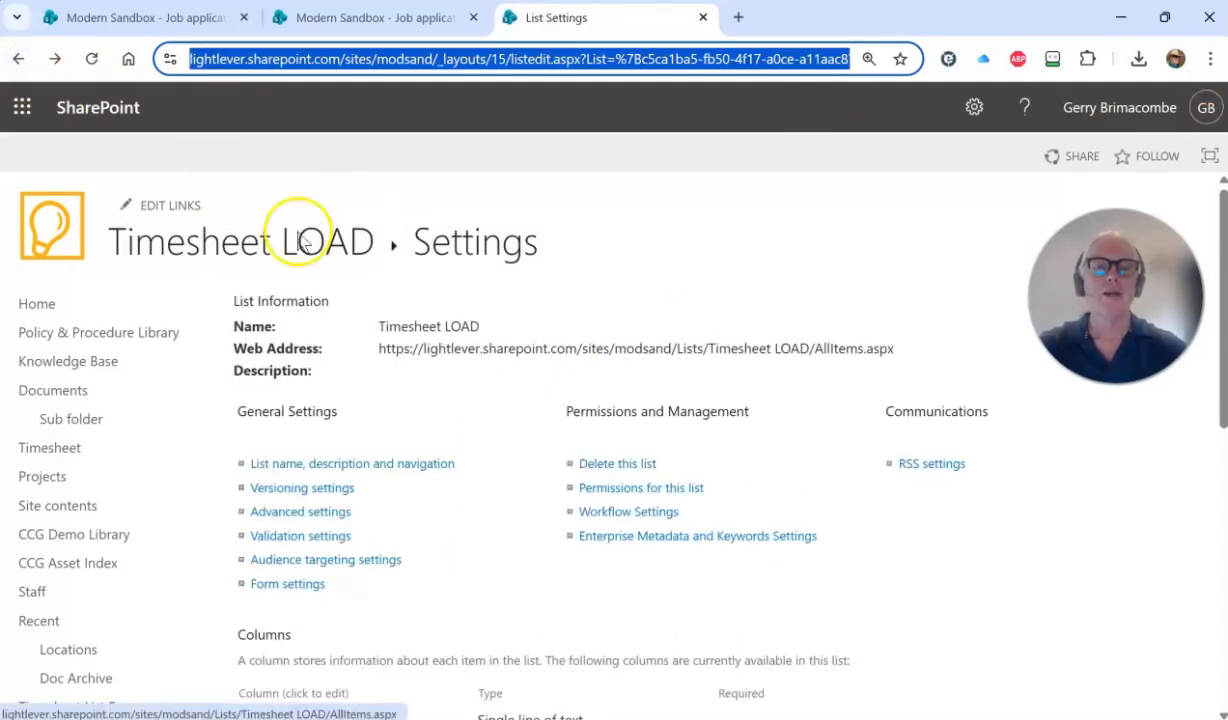
{"action": "scroll", "coordinate": [437, 421], "scroll_direction": "down", "scroll_amount": 4}
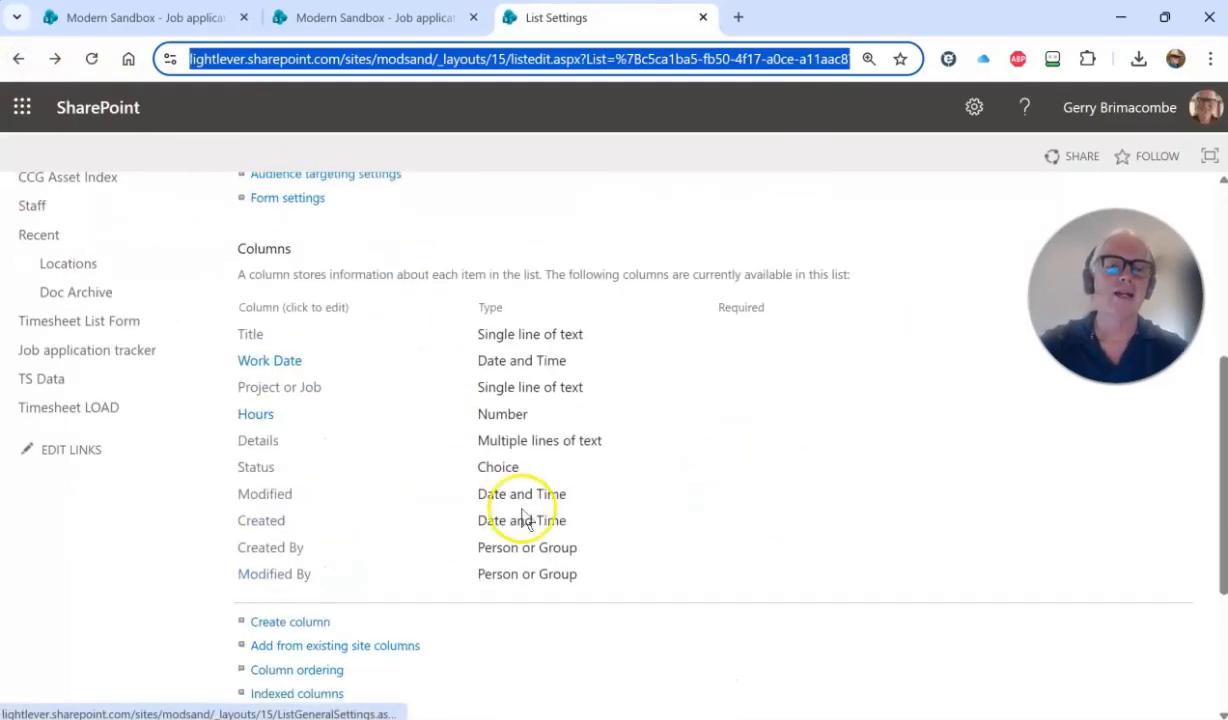
{"action": "left_click", "coordinate": [253, 338]}
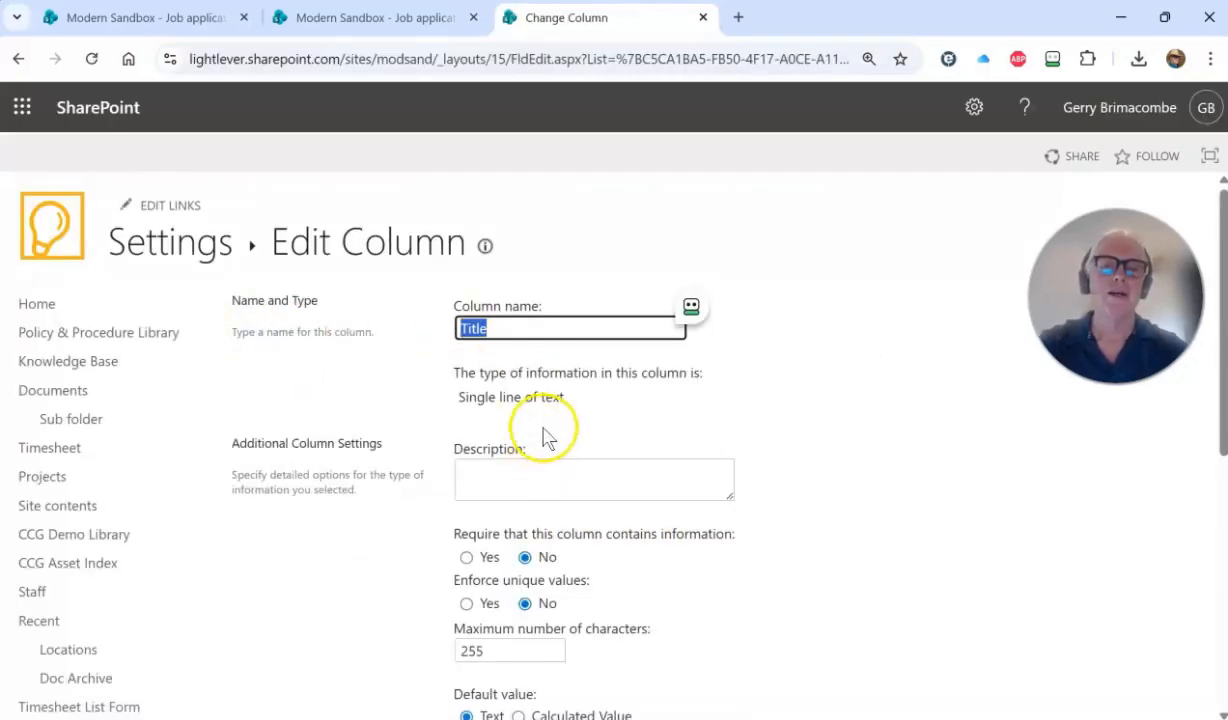
{"action": "scroll", "coordinate": [545, 430], "scroll_direction": "down", "scroll_amount": 1}
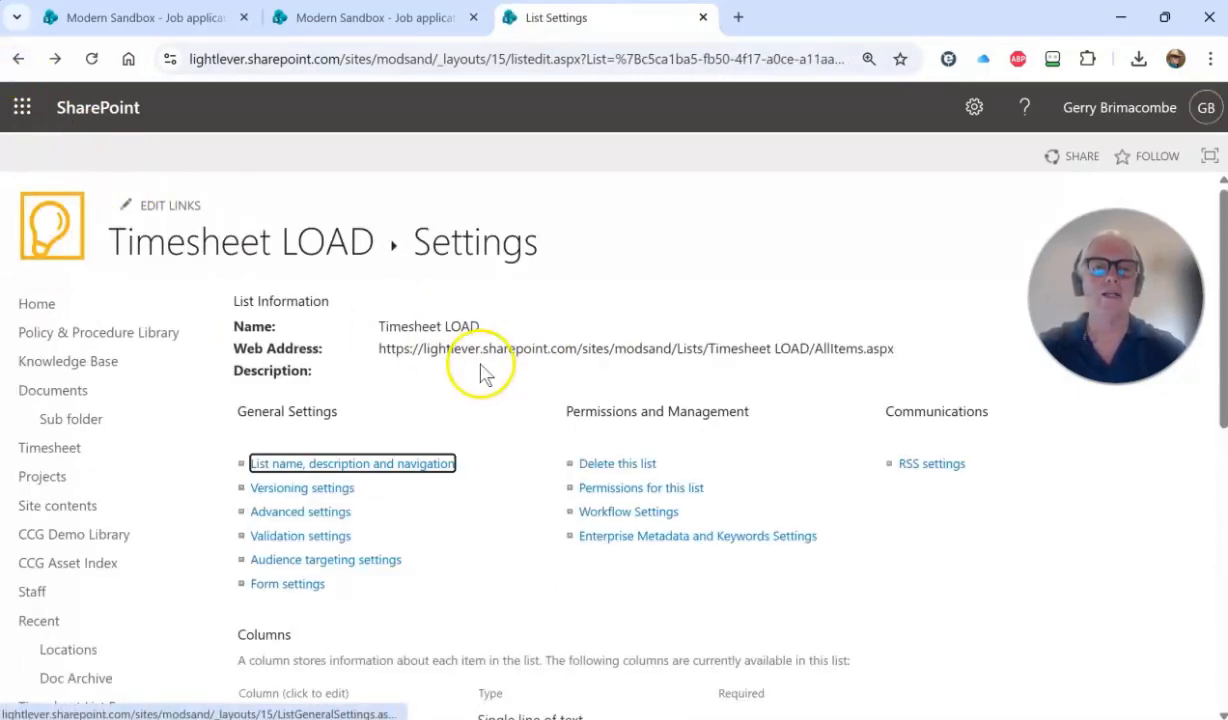
Step: Open the Status column from the list settings and examine its list of choices
{"action": "scroll", "coordinate": [476, 343], "scroll_direction": "down", "scroll_amount": 3}
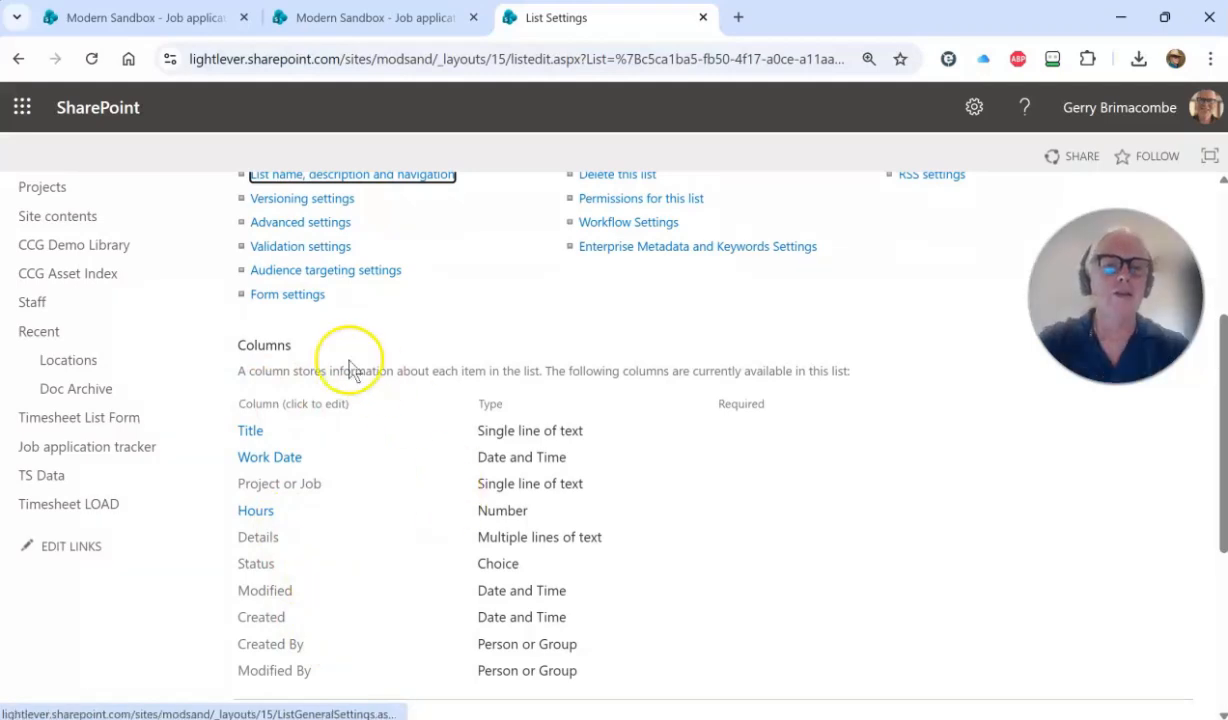
{"action": "scroll", "coordinate": [340, 350], "scroll_direction": "down", "scroll_amount": 1}
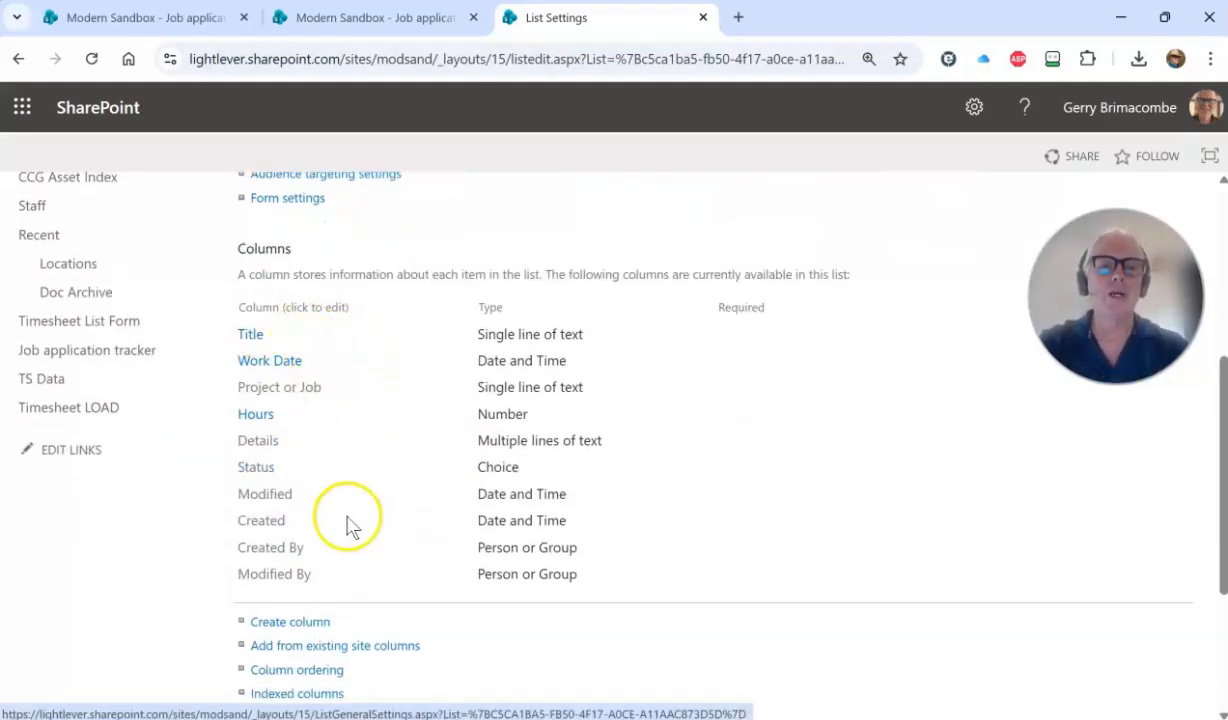
{"action": "left_click", "coordinate": [253, 470]}
{"action": "scroll", "coordinate": [543, 540], "scroll_direction": "down", "scroll_amount": 4}
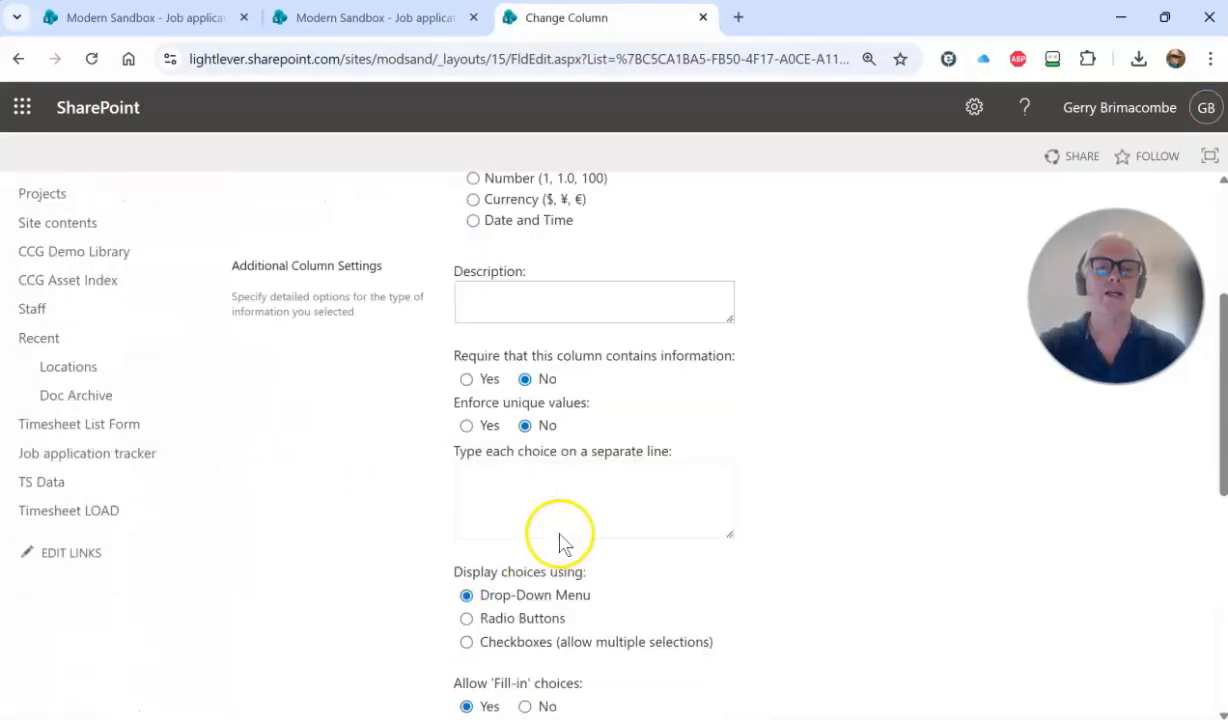
{"action": "left_click", "coordinate": [497, 429]}
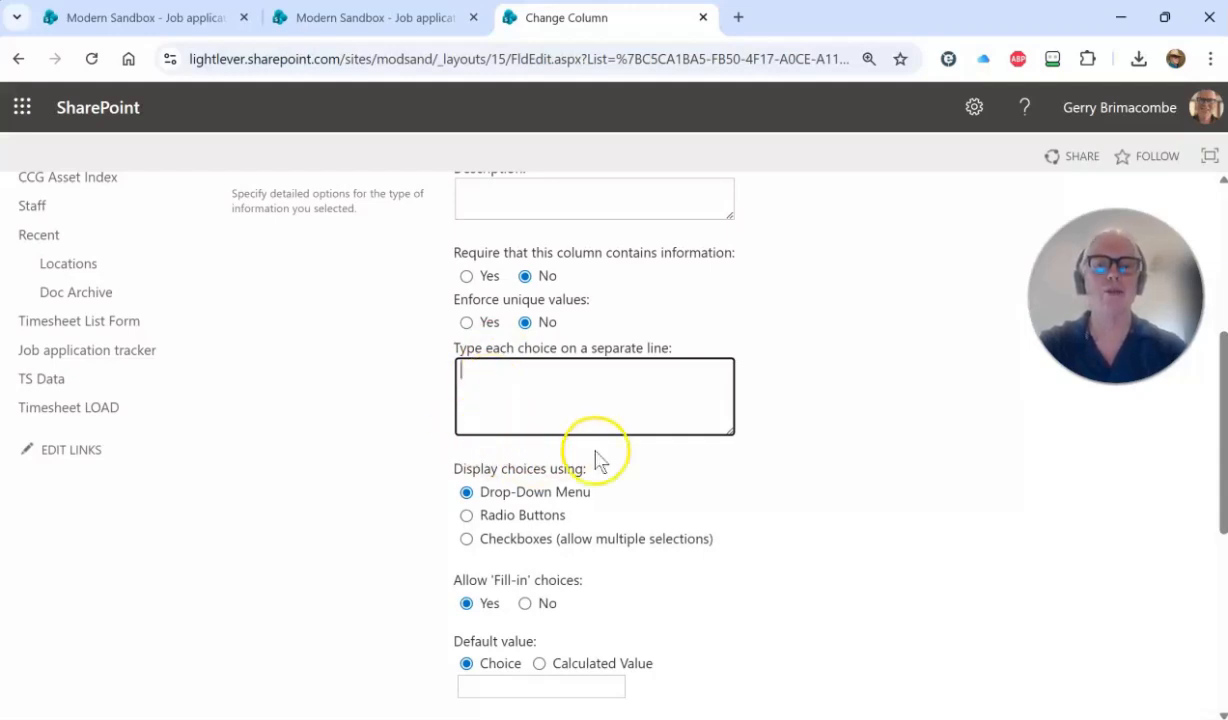
Step: Close the column settings page and open the site's existing Timesheet list
{"action": "left_click", "coordinate": [703, 18]}
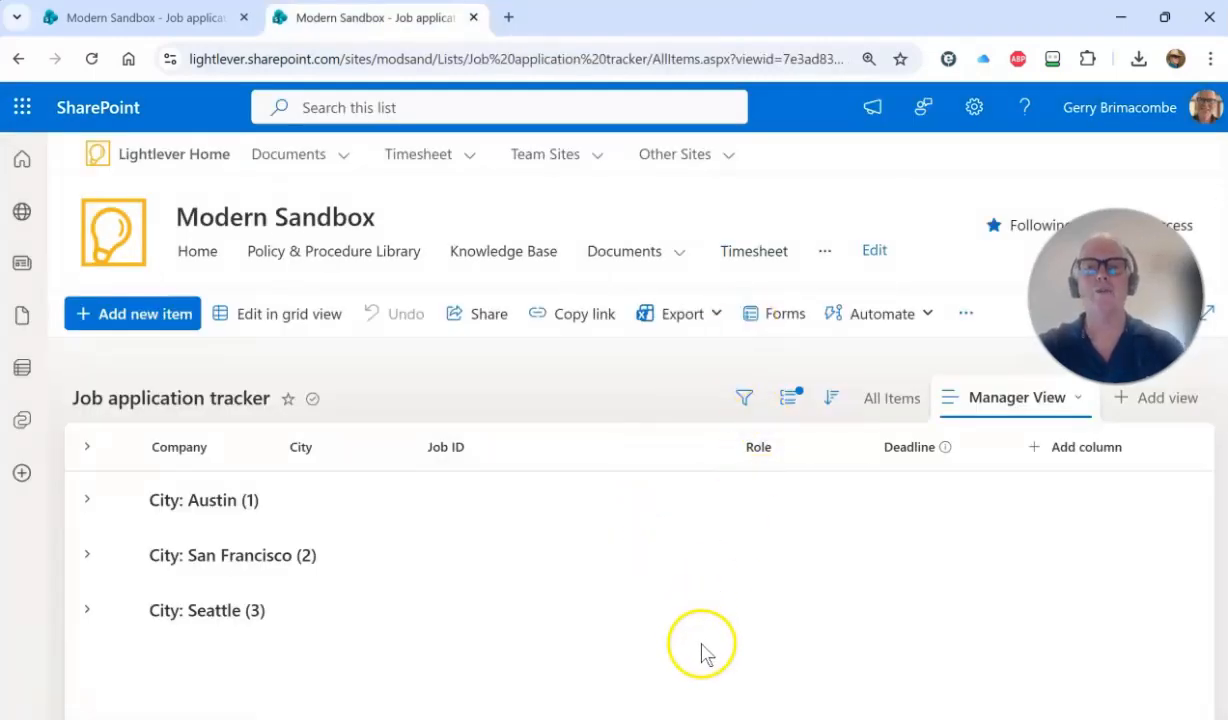
{"action": "left_click", "coordinate": [826, 256]}
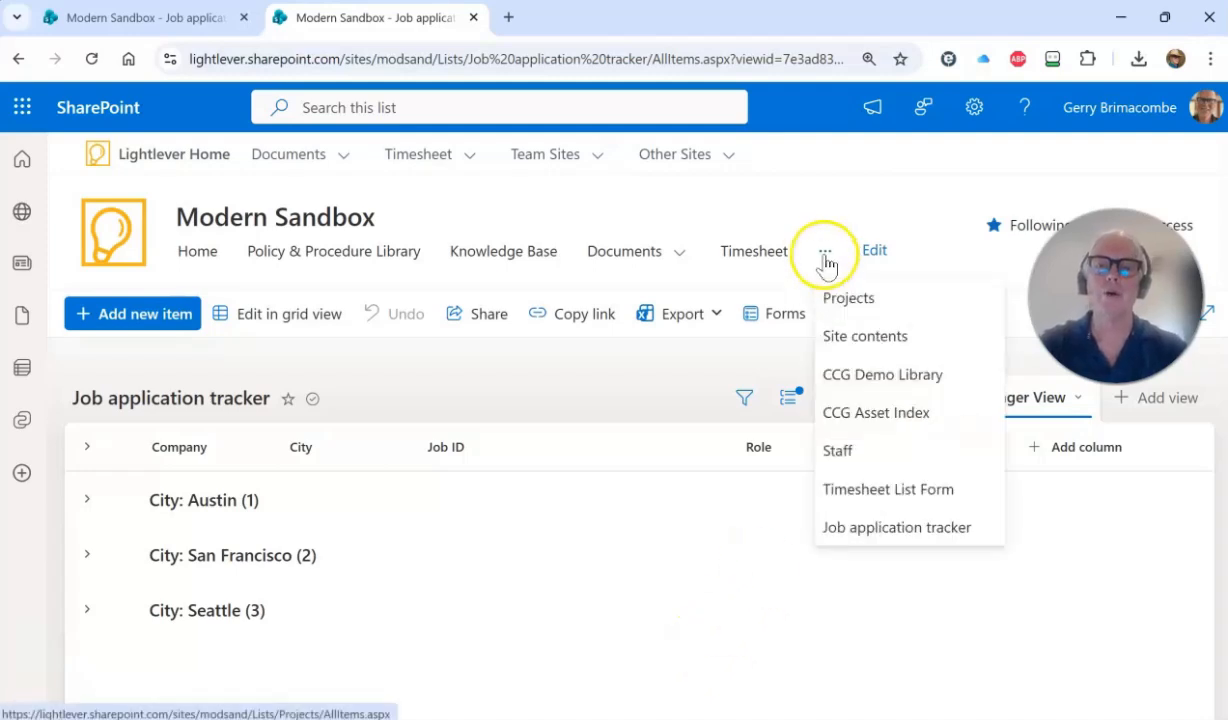
{"action": "left_click", "coordinate": [748, 257]}
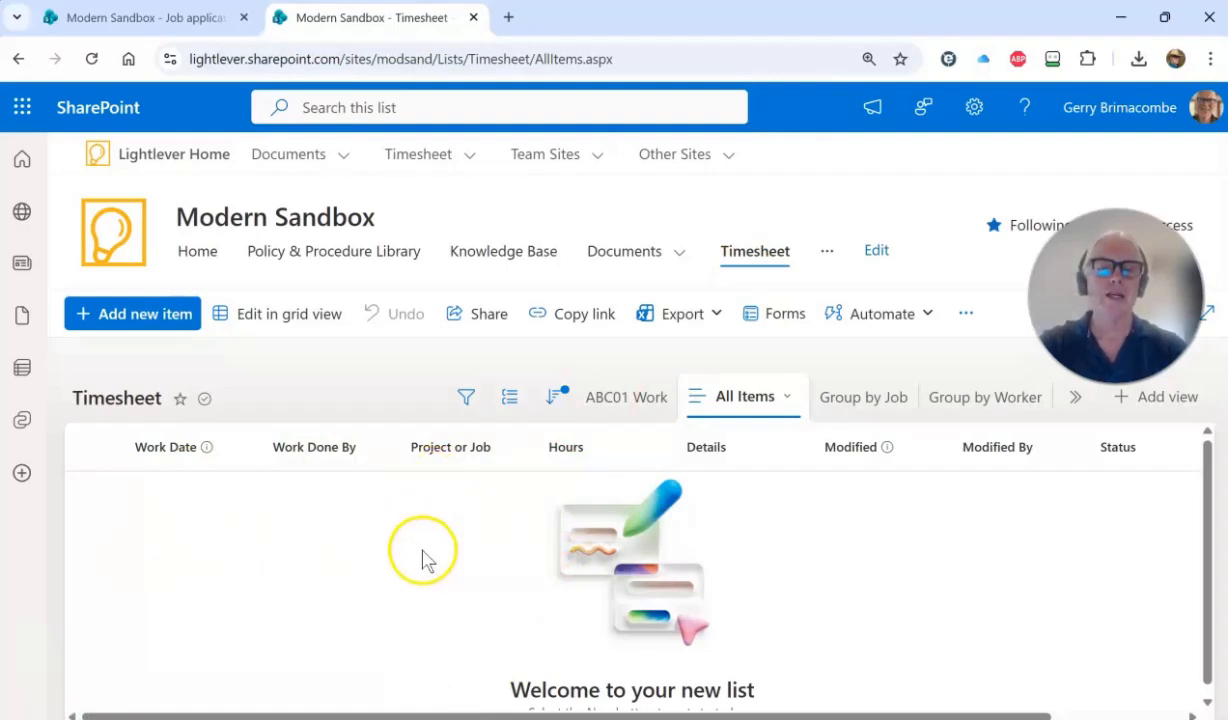
Step: Switch to Mapleworks Intranet Design Document.docx and review the Timesheet list's planned columns, data types, defaults and Status choices
{"action": "scroll", "coordinate": [432, 558], "scroll_direction": "down", "scroll_amount": 1}
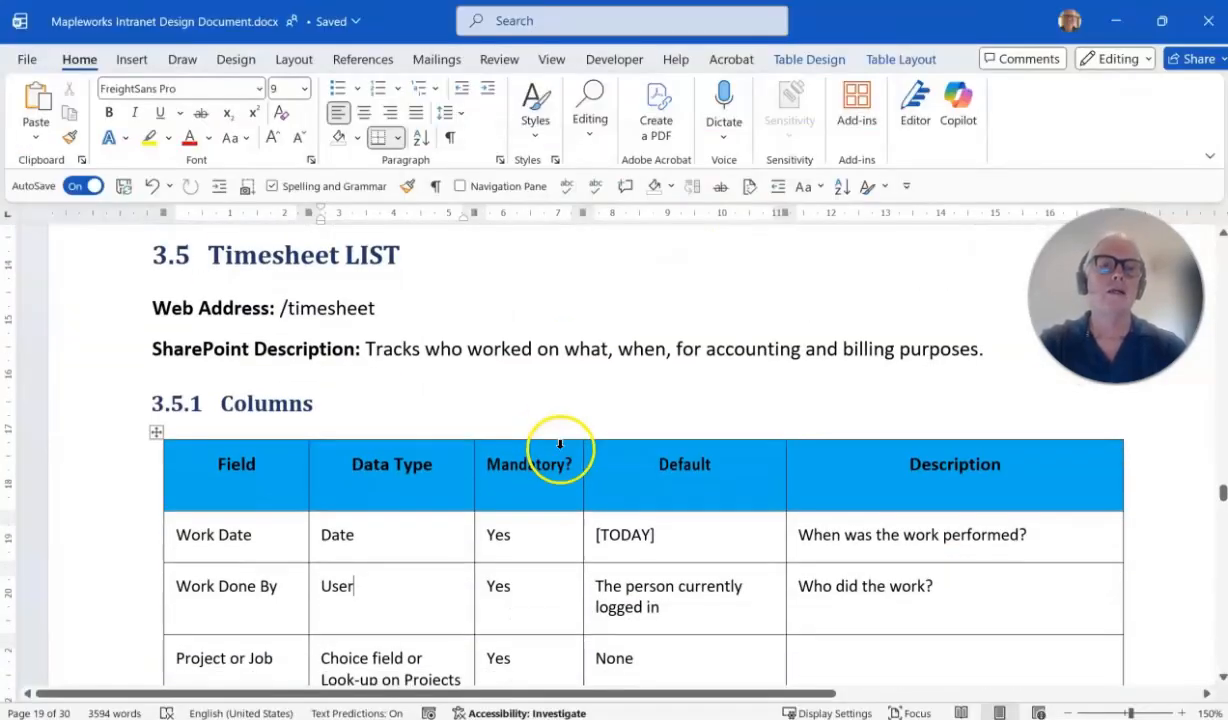
{"action": "scroll", "coordinate": [310, 433], "scroll_direction": "down", "scroll_amount": 1}
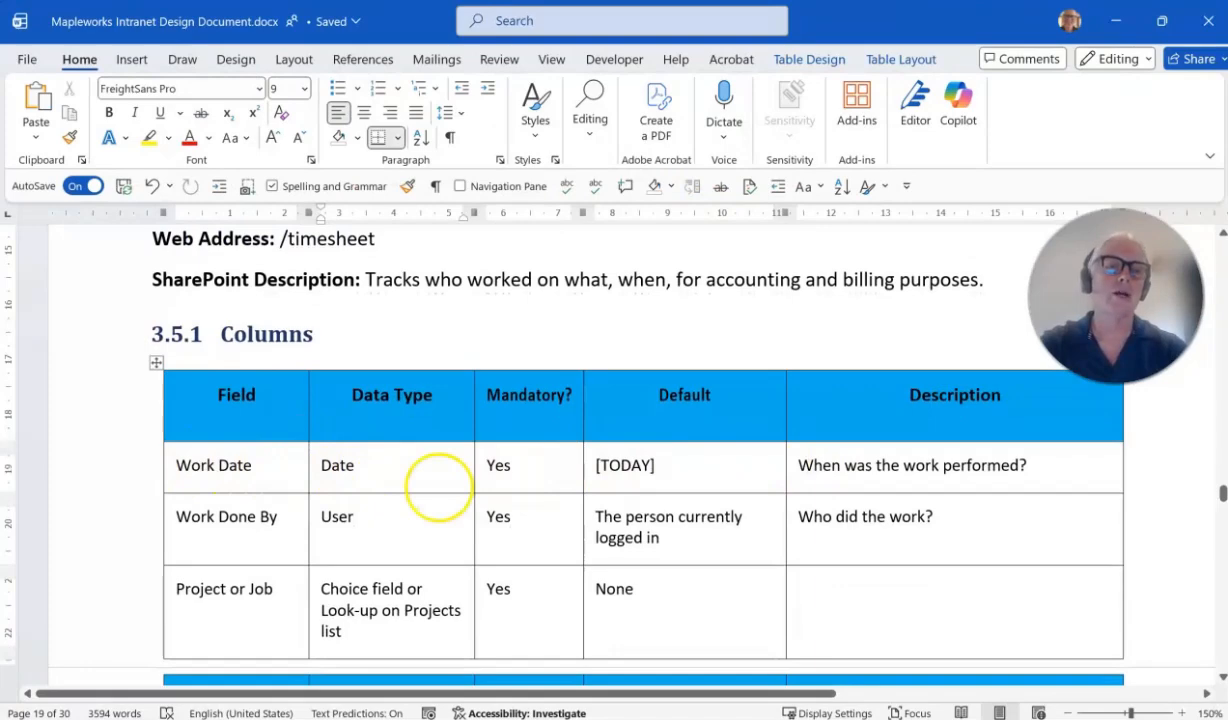
{"action": "scroll", "coordinate": [432, 482], "scroll_direction": "down", "scroll_amount": 2}
{"action": "scroll", "coordinate": [425, 478], "scroll_direction": "down", "scroll_amount": 1}
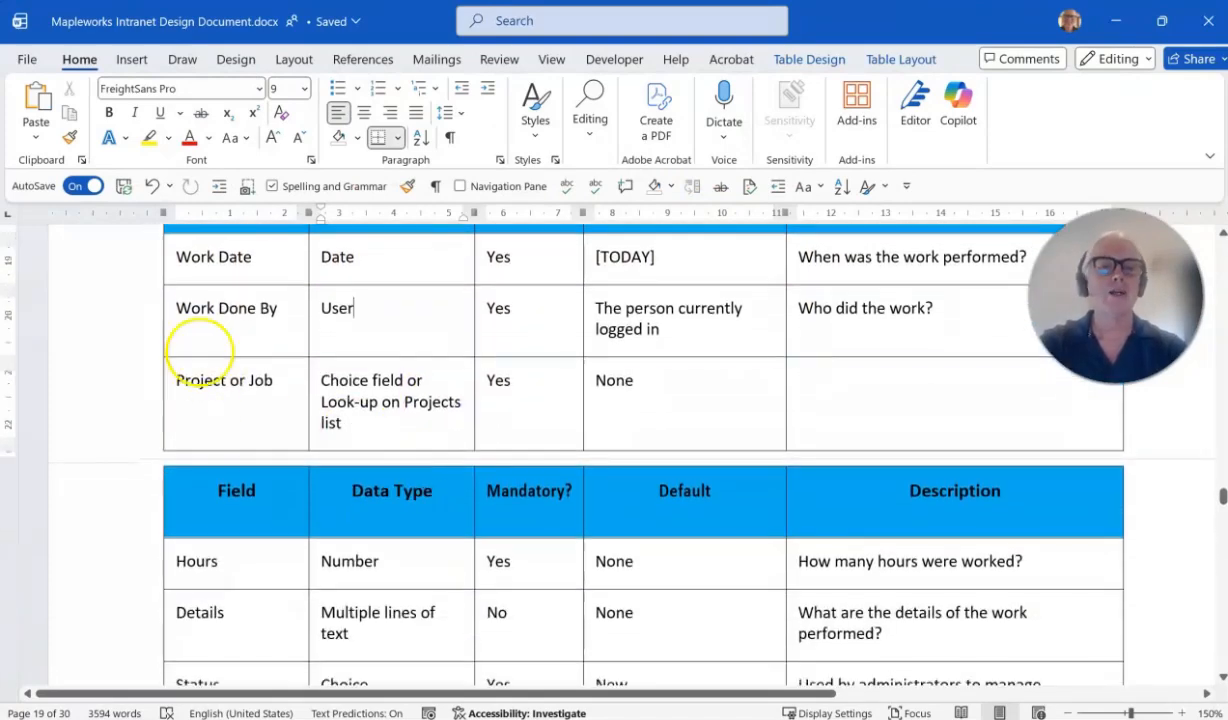
{"action": "scroll", "coordinate": [280, 420], "scroll_direction": "down", "scroll_amount": 2}
{"action": "scroll", "coordinate": [290, 440], "scroll_direction": "down", "scroll_amount": 2}
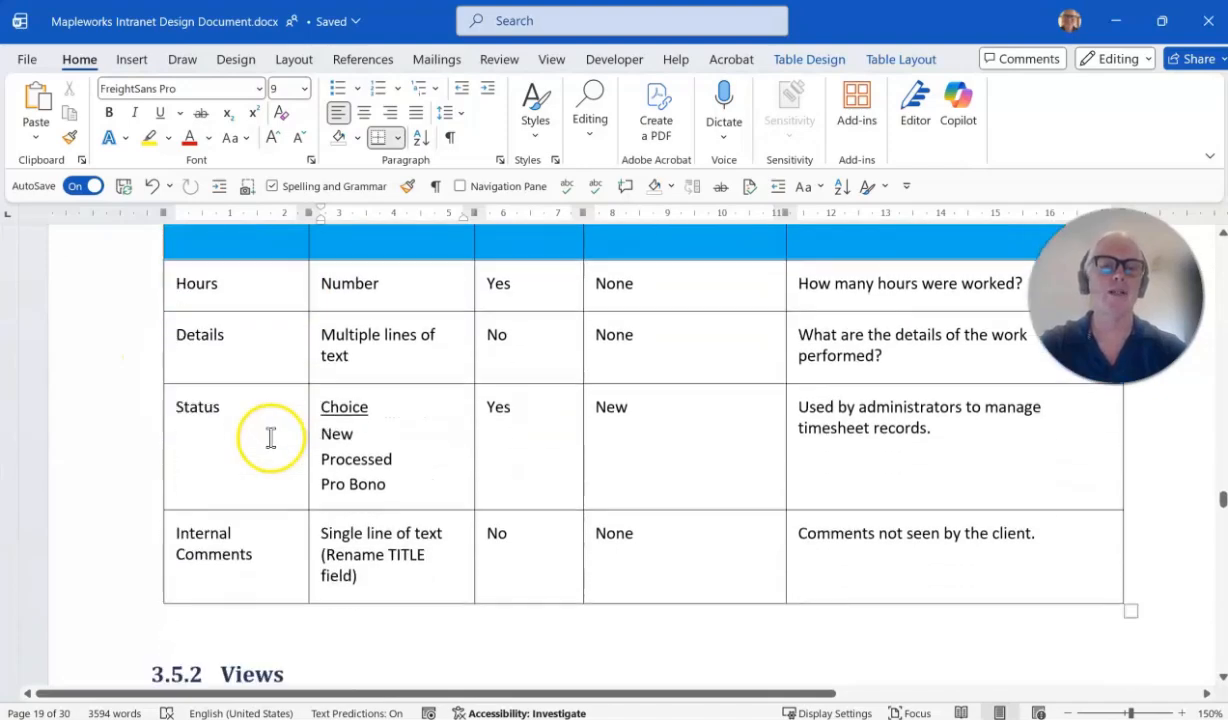
{"action": "left_click_drag", "start_coordinate": [392, 485], "coordinate": [320, 440]}
{"action": "scroll", "coordinate": [255, 417], "scroll_direction": "down", "scroll_amount": 2}
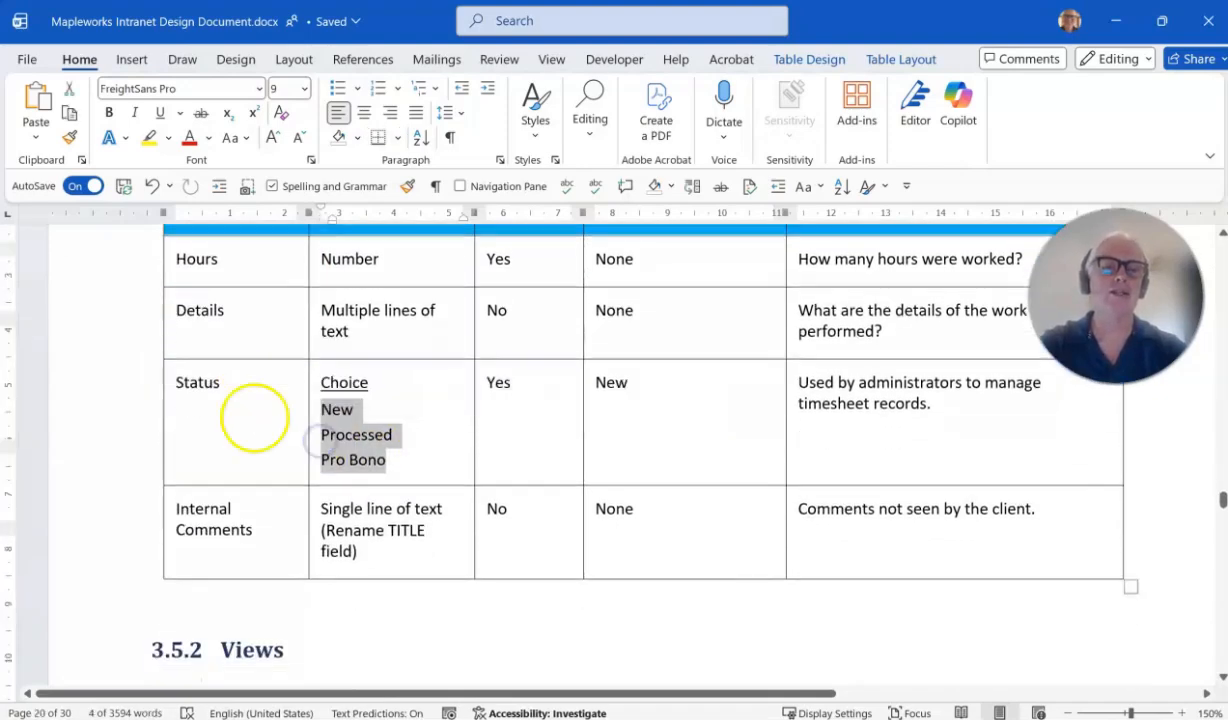
{"action": "scroll", "coordinate": [251, 422], "scroll_direction": "up", "scroll_amount": 6}
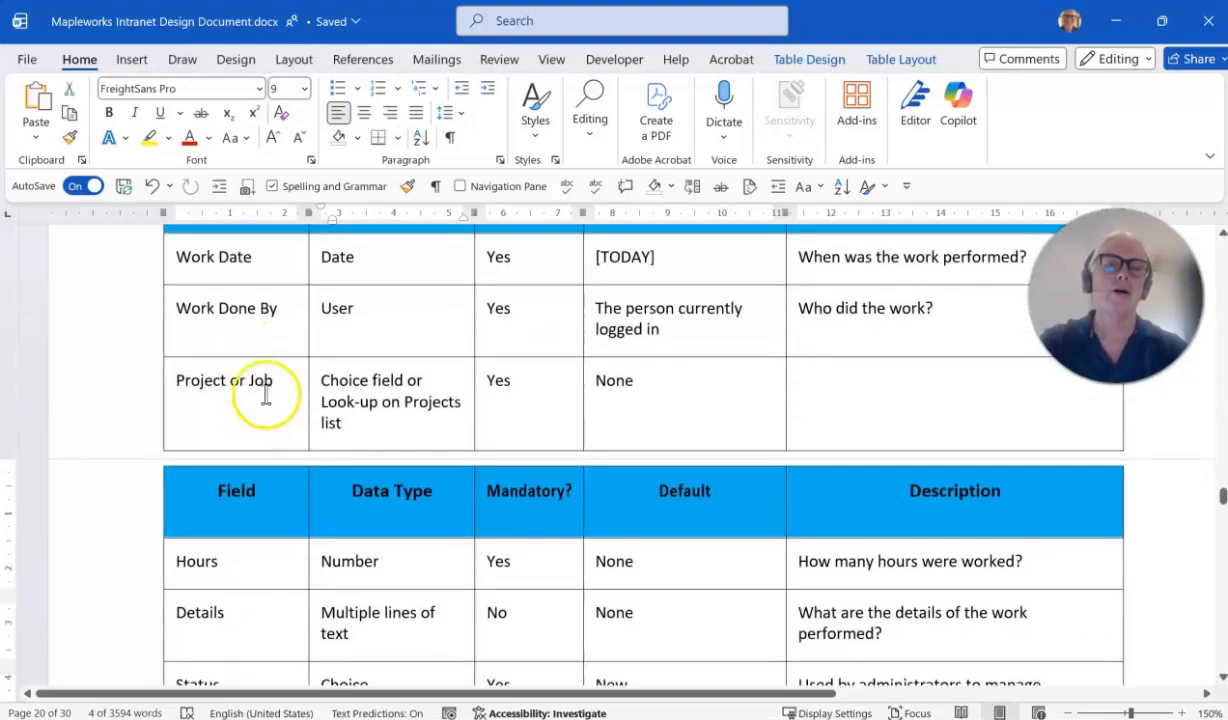
{"action": "scroll", "coordinate": [266, 397], "scroll_direction": "up", "scroll_amount": 4}
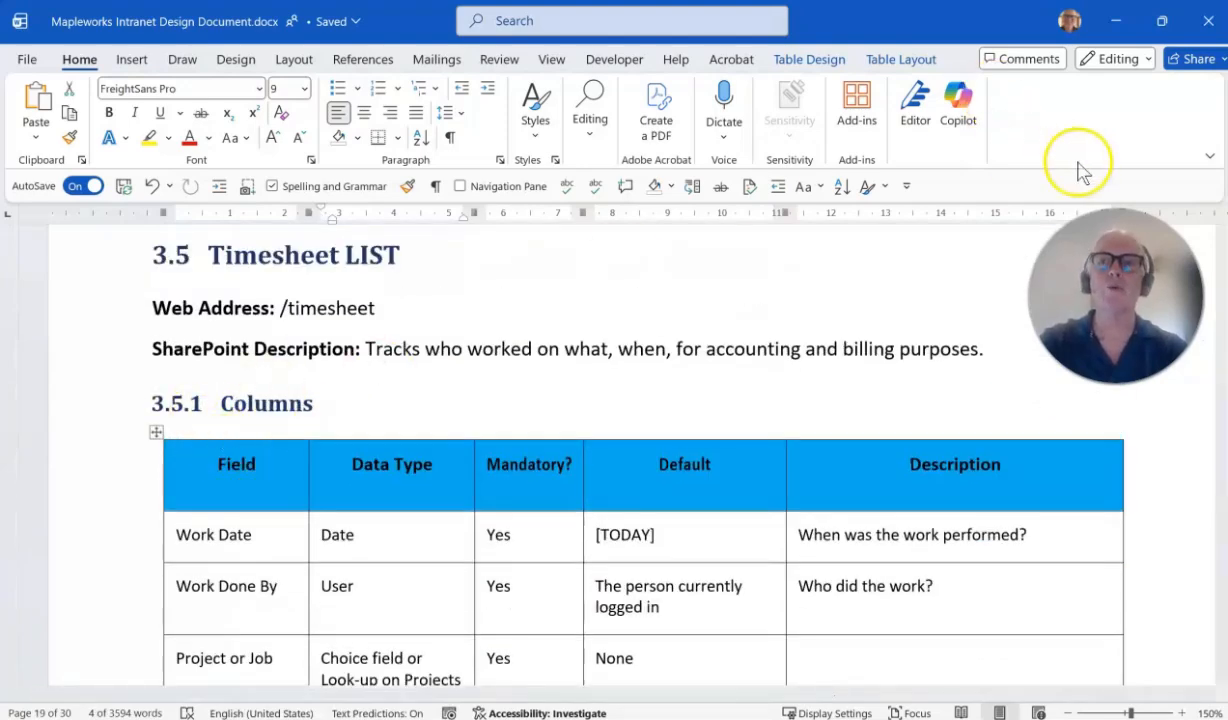
{"action": "left_click", "coordinate": [1126, 26]}
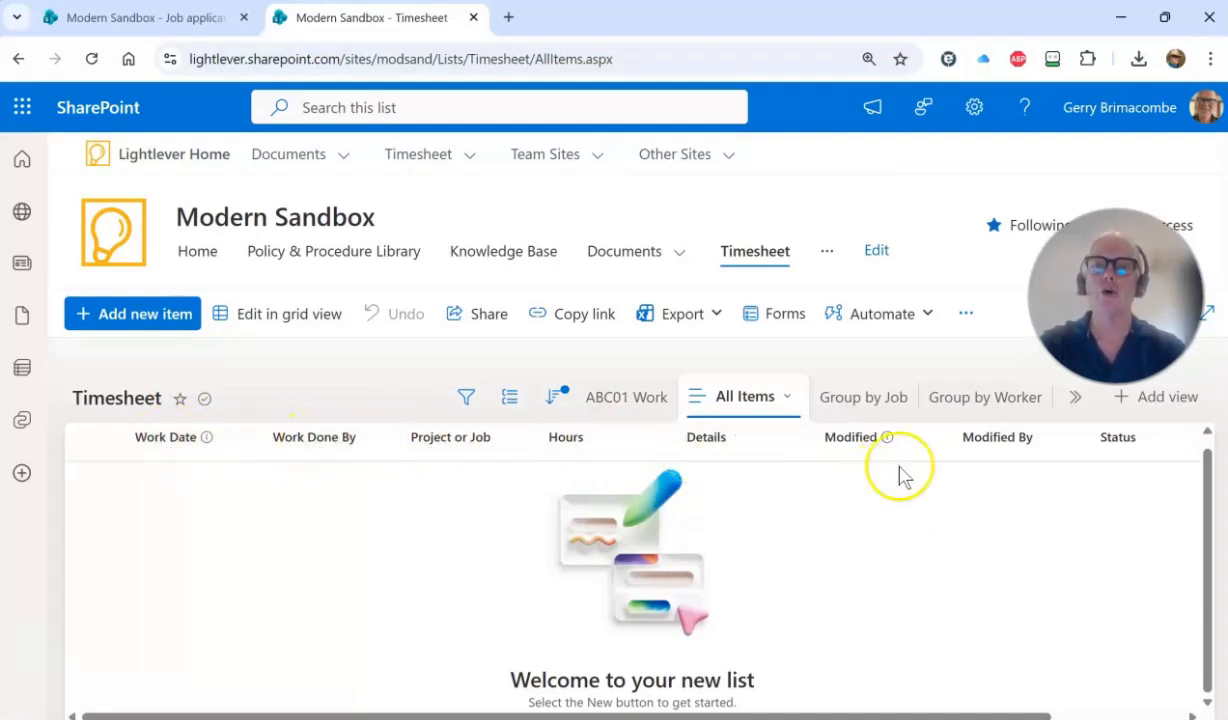
Step: Open the Timesheet list's settings, examine the choices defined for its Status column and return to the list settings
{"action": "left_click", "coordinate": [974, 107]}
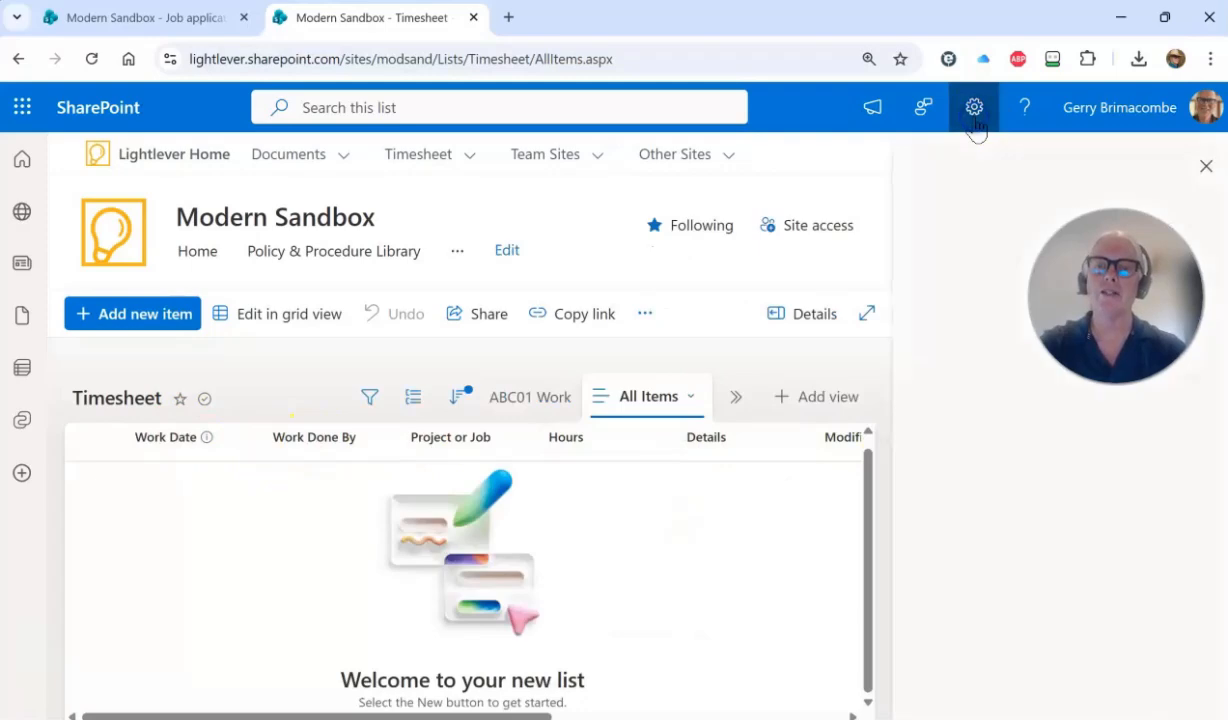
{"action": "left_click", "coordinate": [946, 313]}
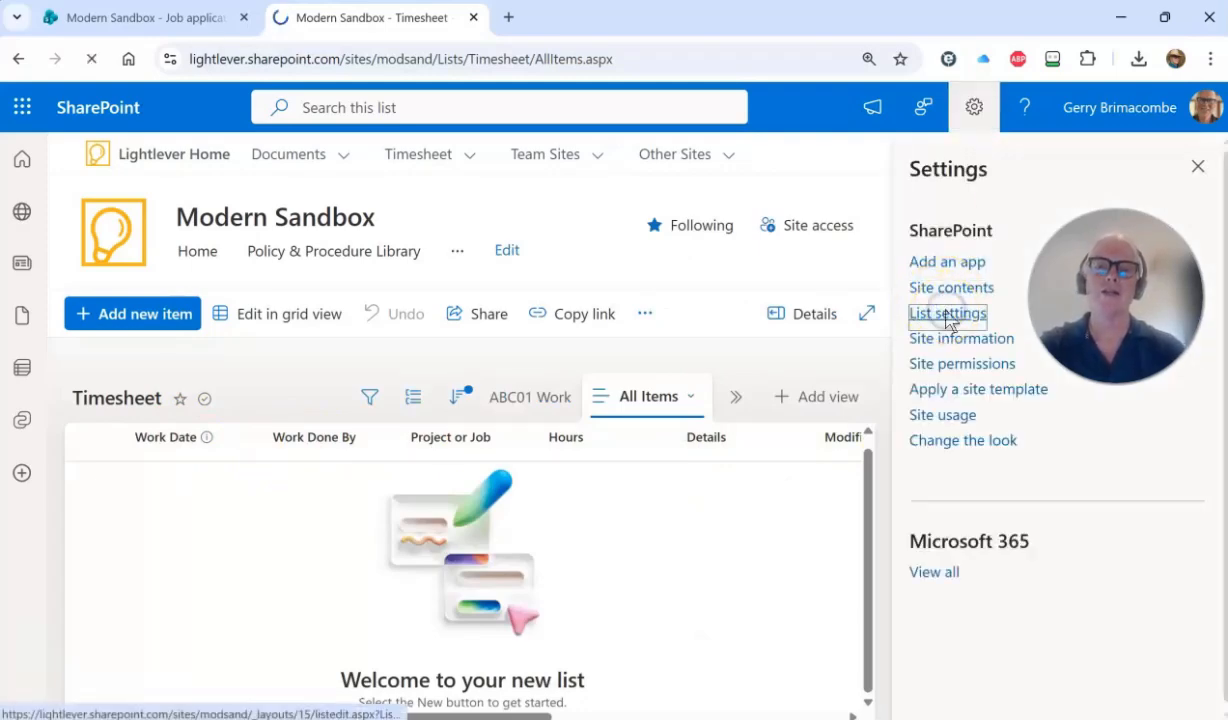
{"action": "scroll", "coordinate": [556, 510], "scroll_direction": "down", "scroll_amount": 3}
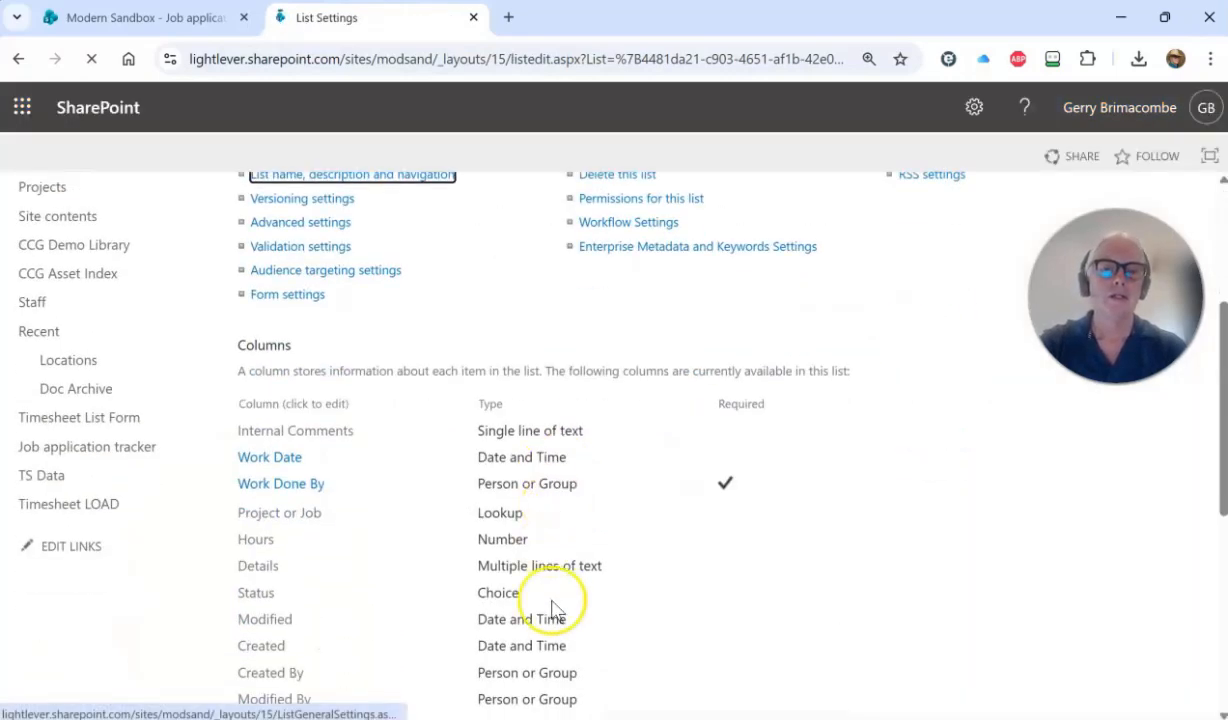
{"action": "left_click", "coordinate": [262, 596]}
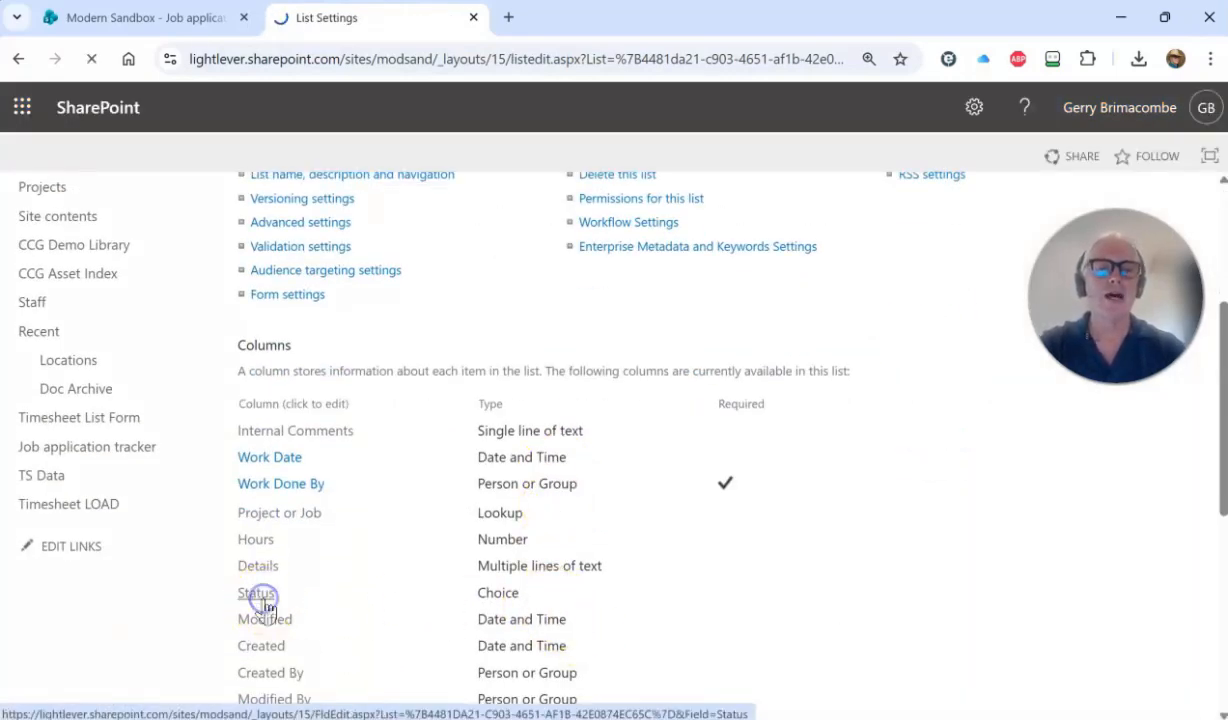
{"action": "scroll", "coordinate": [722, 465], "scroll_direction": "down", "scroll_amount": 3}
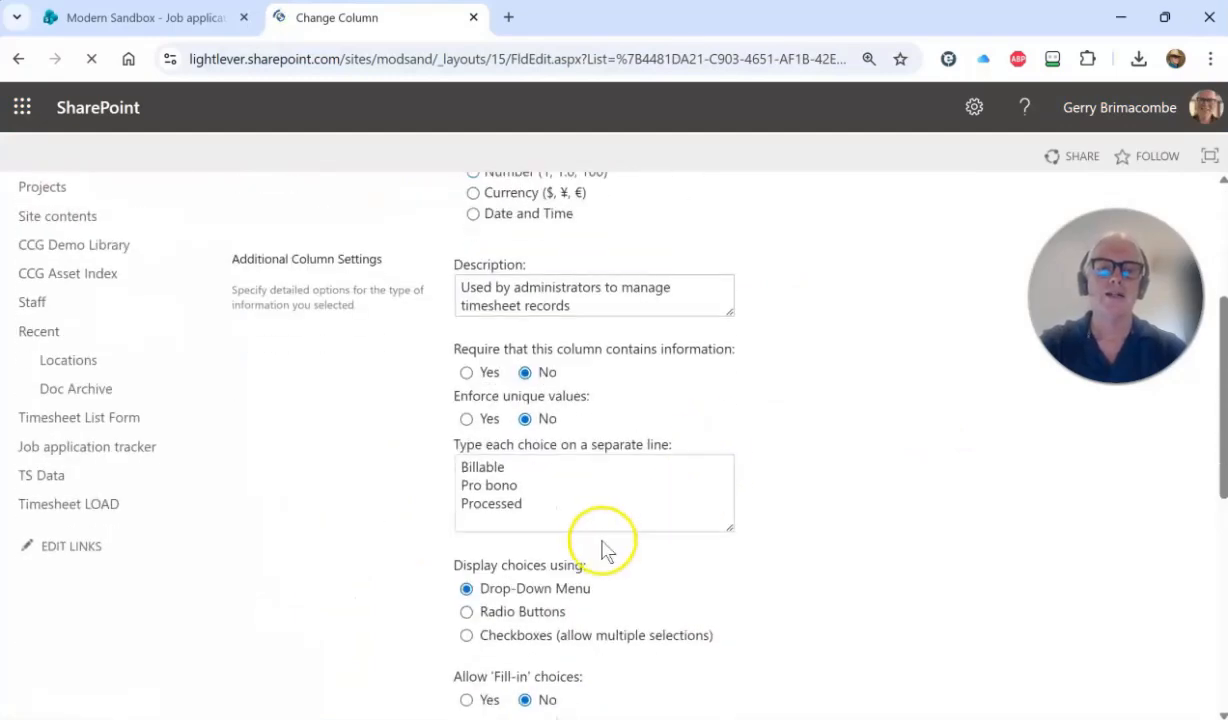
{"action": "left_click_drag", "start_coordinate": [548, 505], "coordinate": [452, 469]}
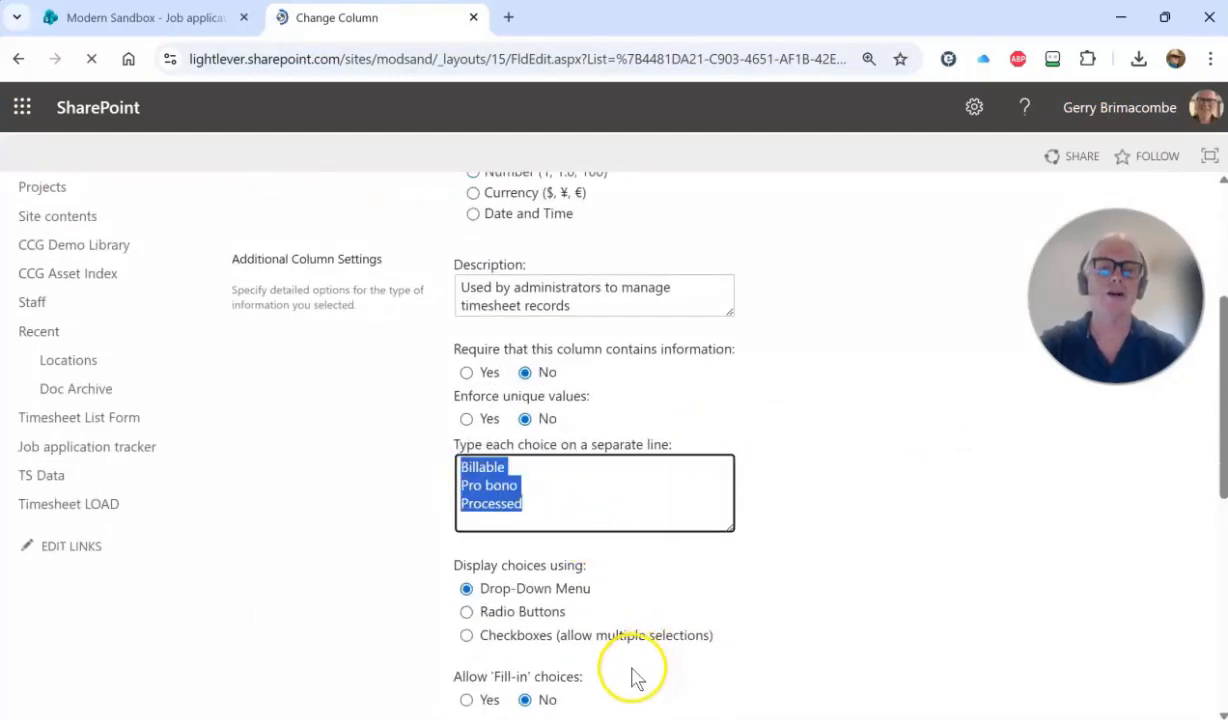
{"action": "scroll", "coordinate": [325, 418], "scroll_direction": "up", "scroll_amount": 3}
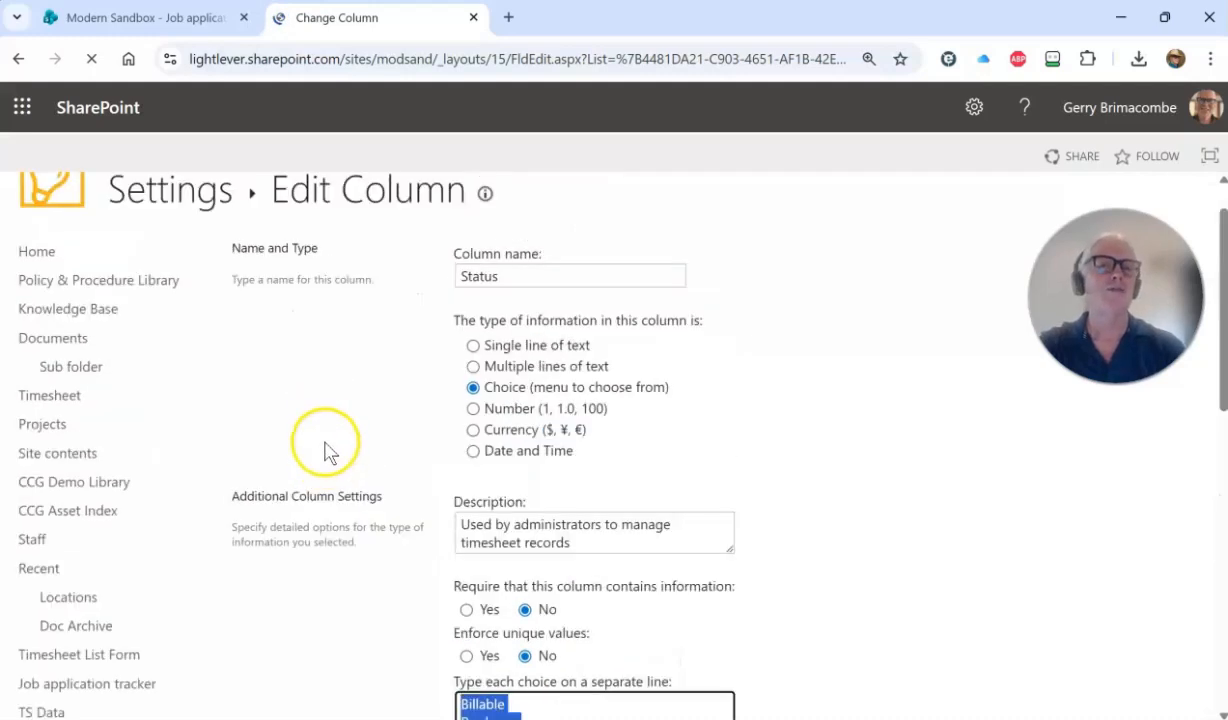
{"action": "left_click", "coordinate": [19, 60]}
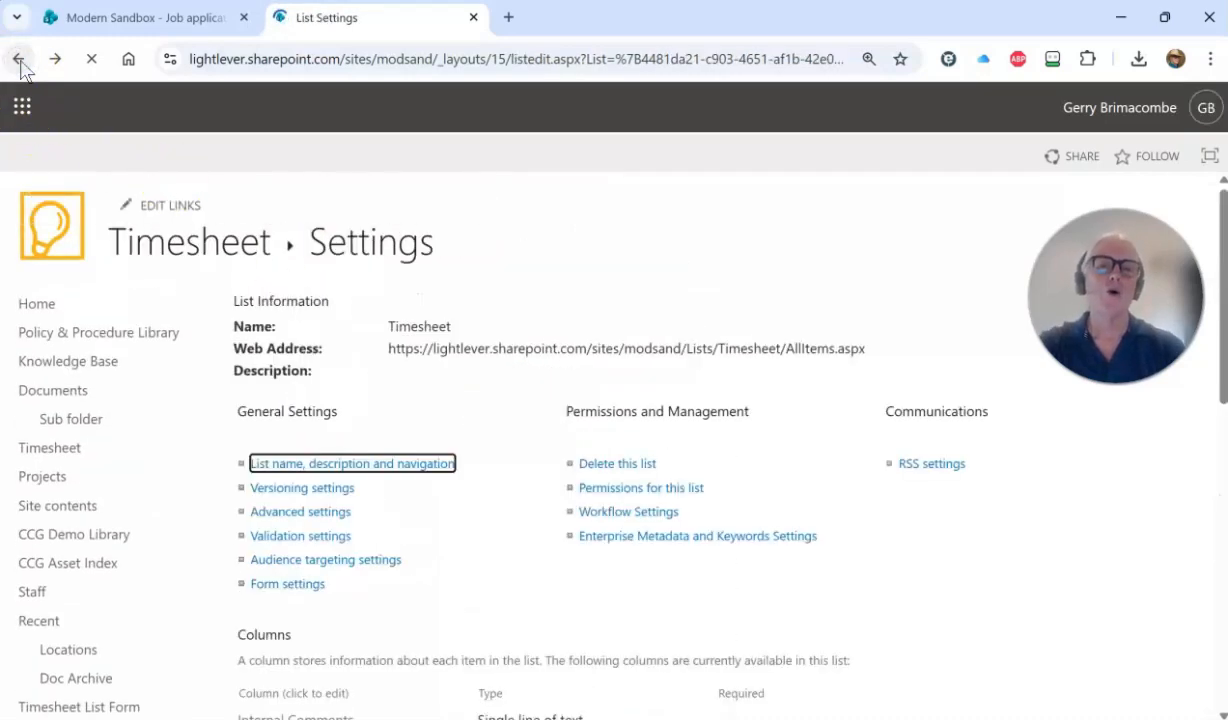
Step: Return to the Timesheet list and check the column order of the TS Data.xlsx table against it
{"action": "left_click", "coordinate": [220, 250]}
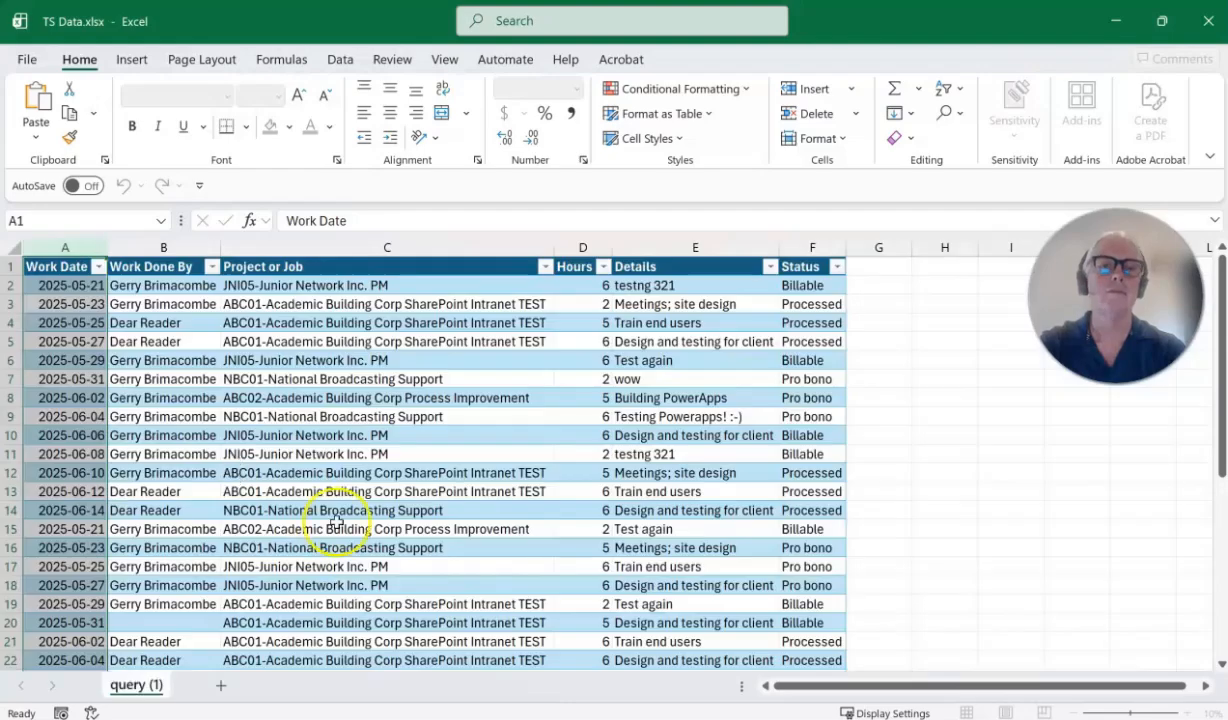
{"action": "left_click", "coordinate": [80, 276]}
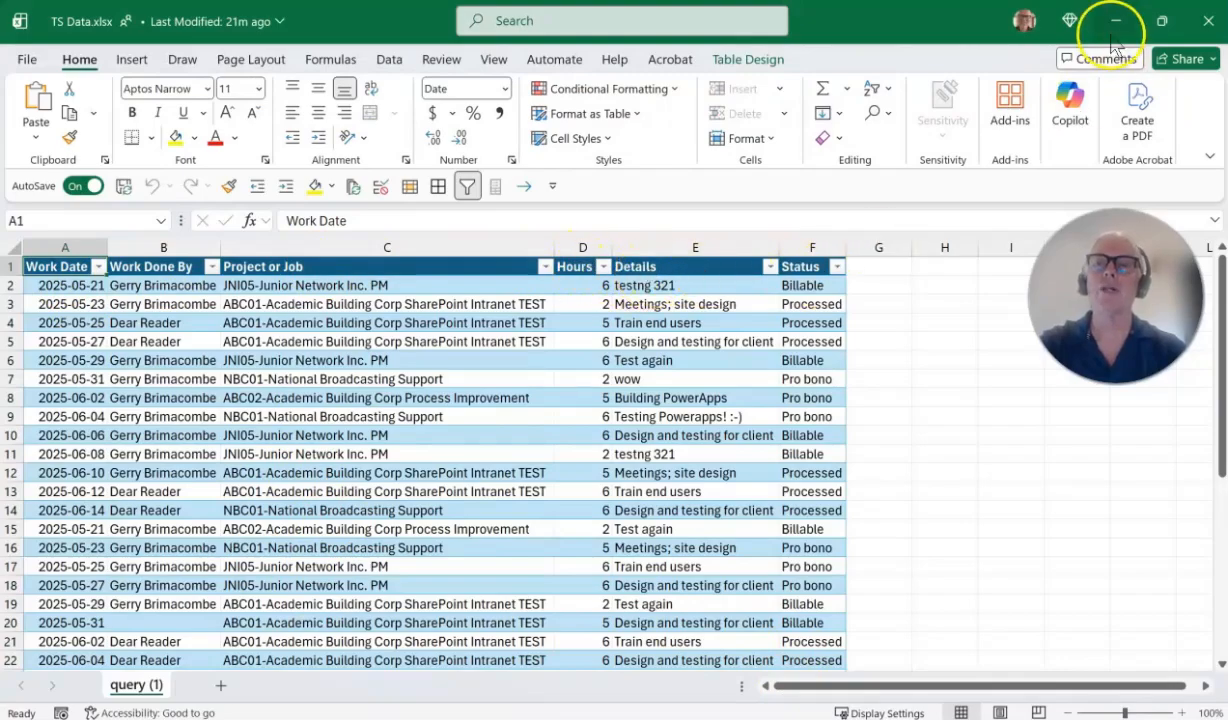
{"action": "left_click", "coordinate": [1115, 24]}
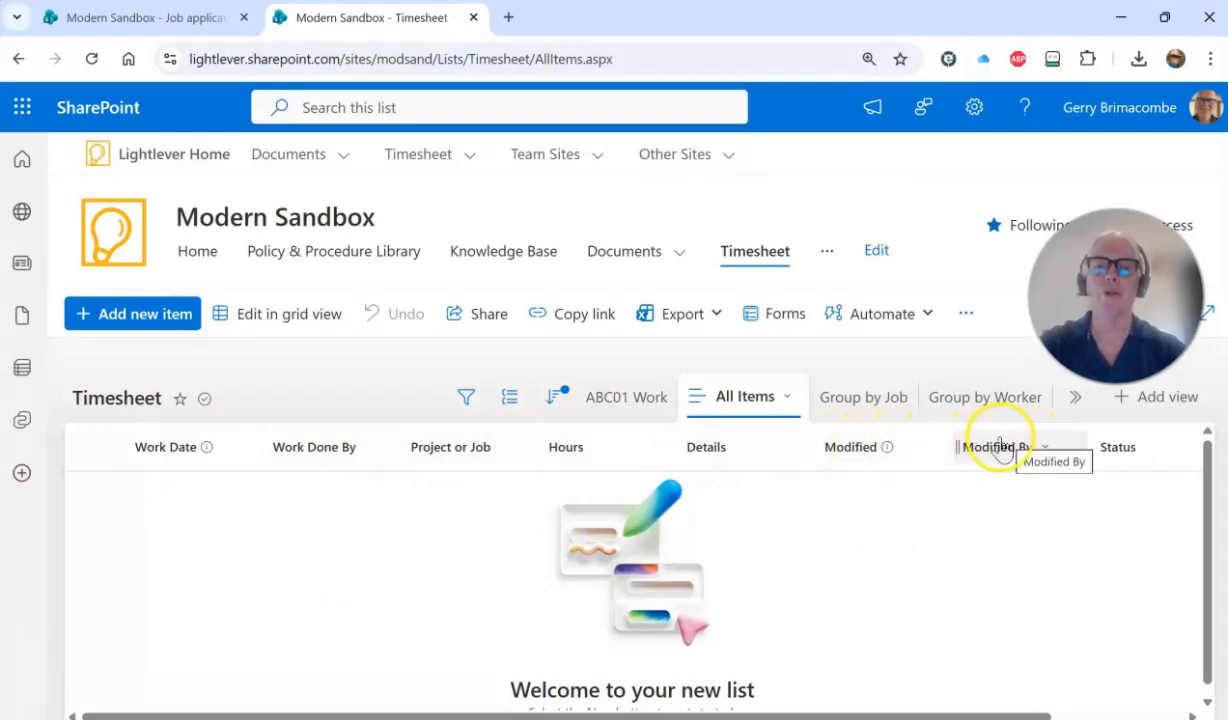
Step: Remove the Modified and Modified By columns from the Timesheet list's All Items view, save it and reload the list
{"action": "left_click", "coordinate": [789, 400]}
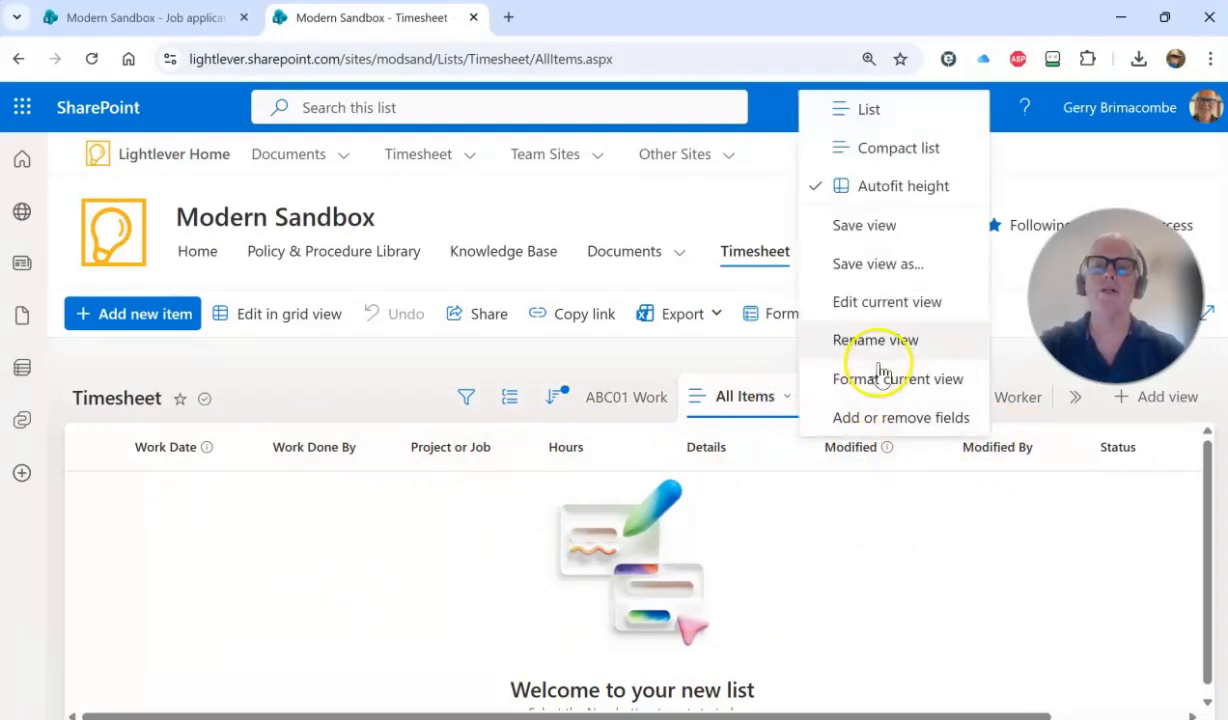
{"action": "left_click", "coordinate": [868, 303]}
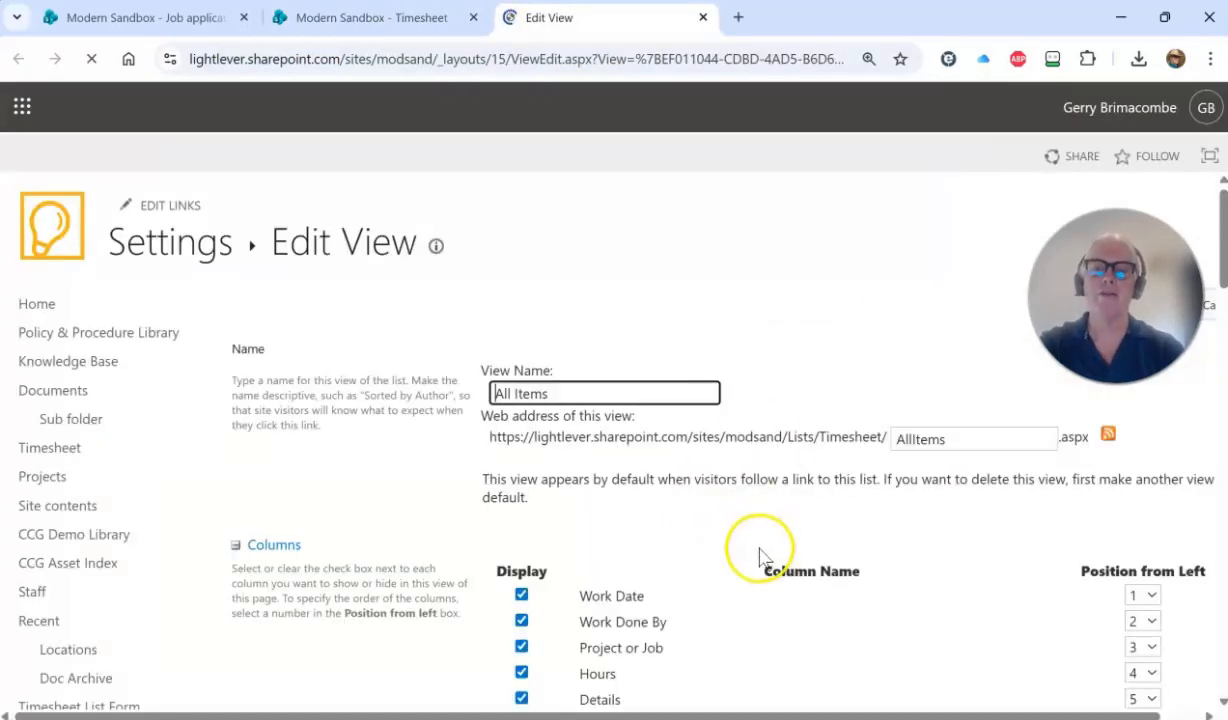
{"action": "scroll", "coordinate": [690, 575], "scroll_direction": "down", "scroll_amount": 2}
{"action": "left_click", "coordinate": [521, 532]}
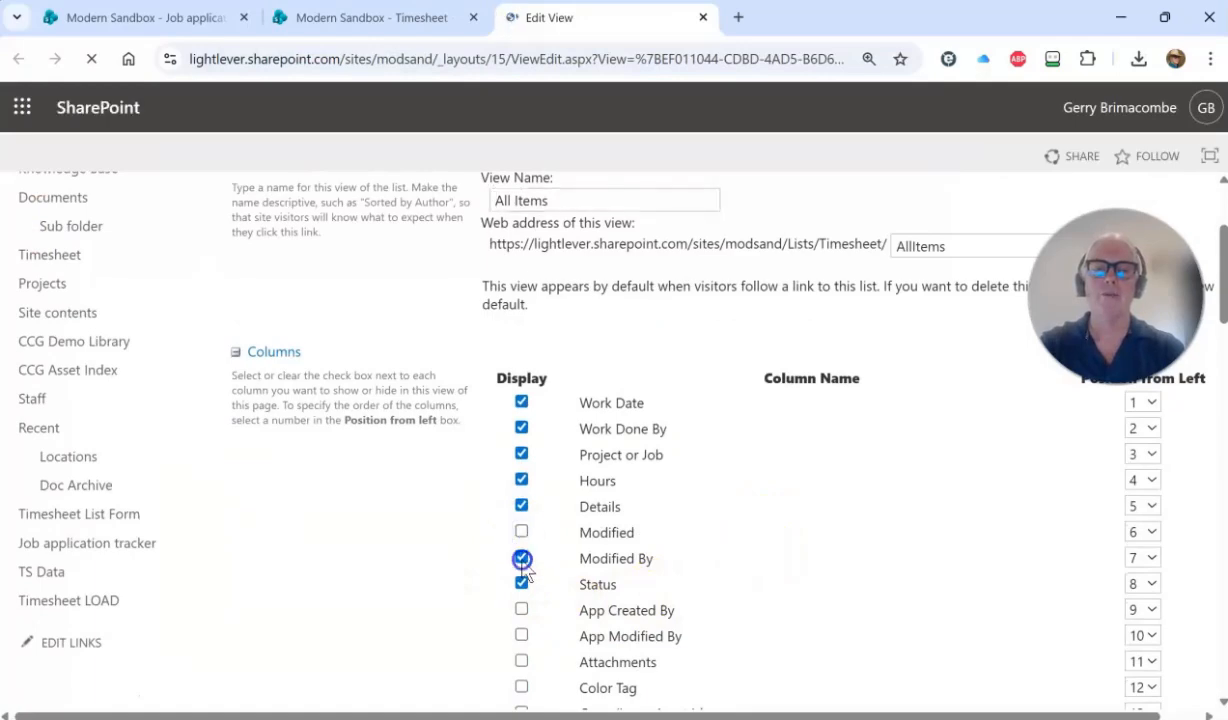
{"action": "scroll", "coordinate": [865, 528], "scroll_direction": "down", "scroll_amount": 6}
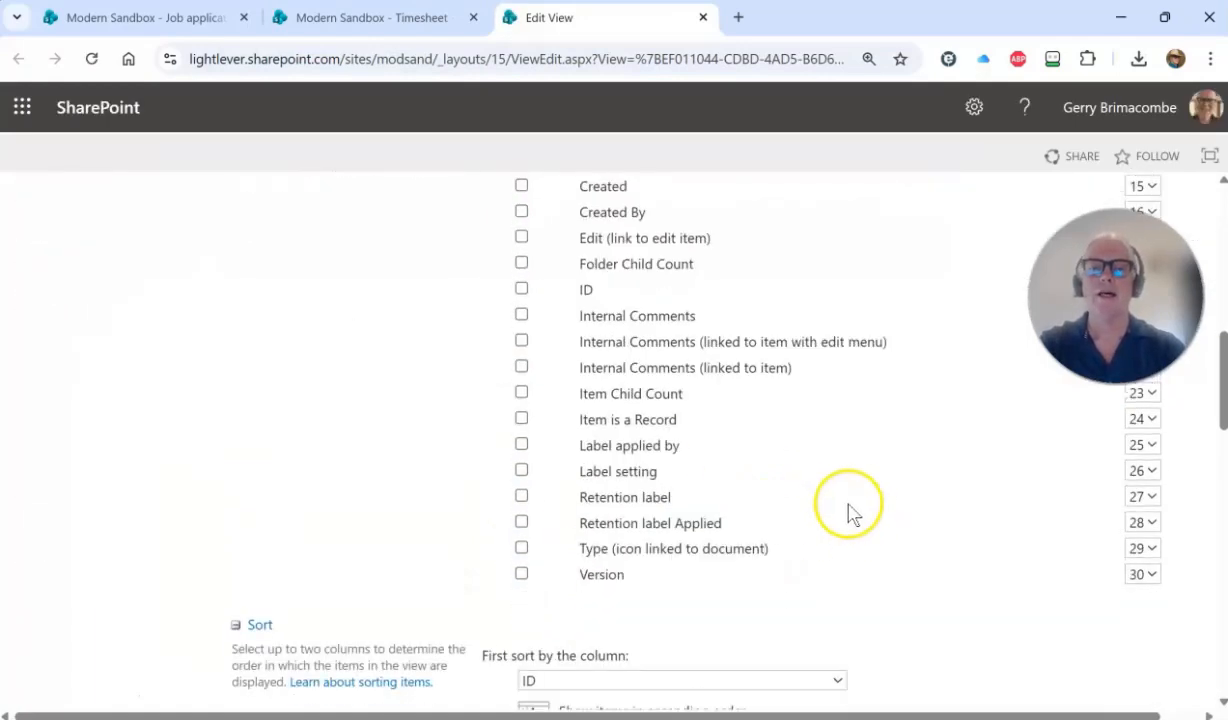
{"action": "scroll", "coordinate": [845, 510], "scroll_direction": "down", "scroll_amount": 5}
{"action": "scroll", "coordinate": [870, 527], "scroll_direction": "down", "scroll_amount": 10}
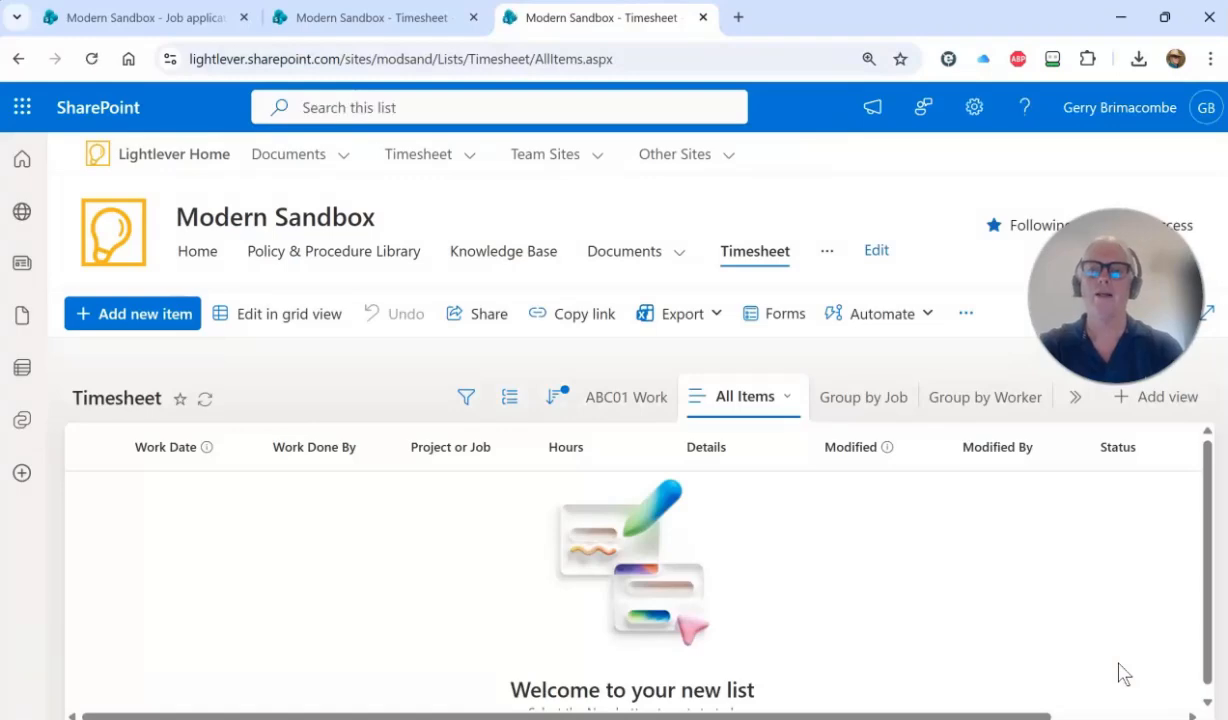
{"action": "left_click", "coordinate": [93, 60]}
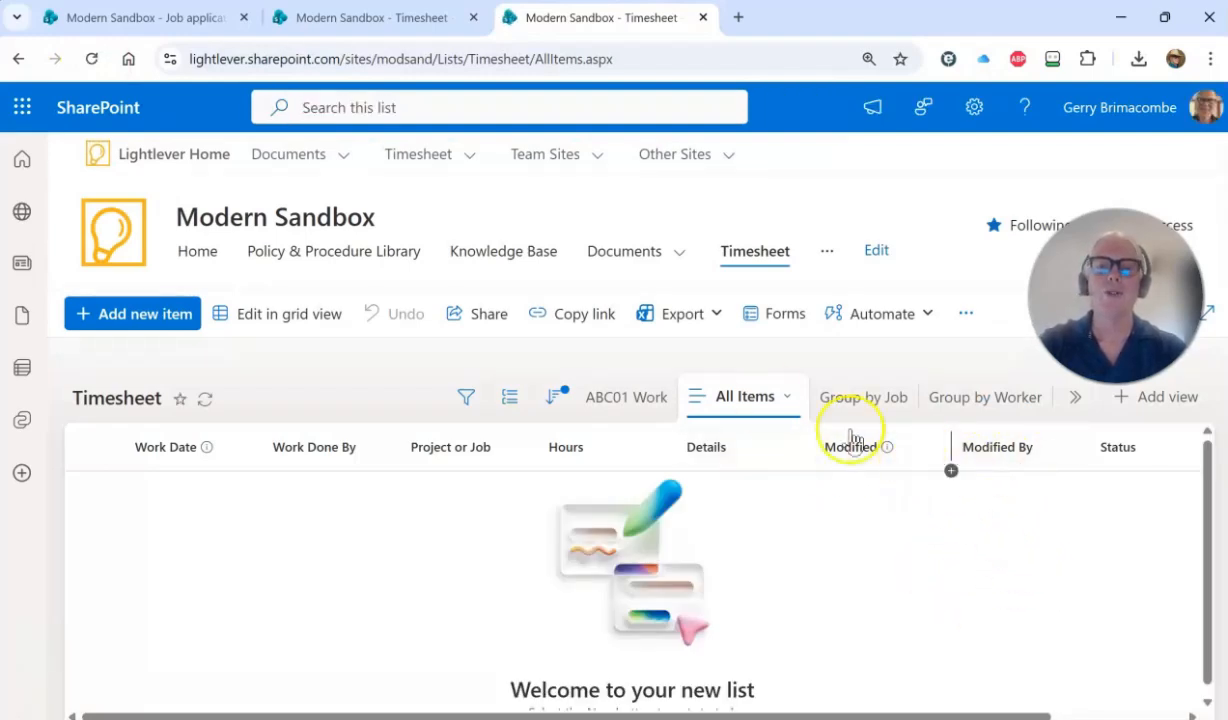
{"action": "left_click", "coordinate": [92, 60]}
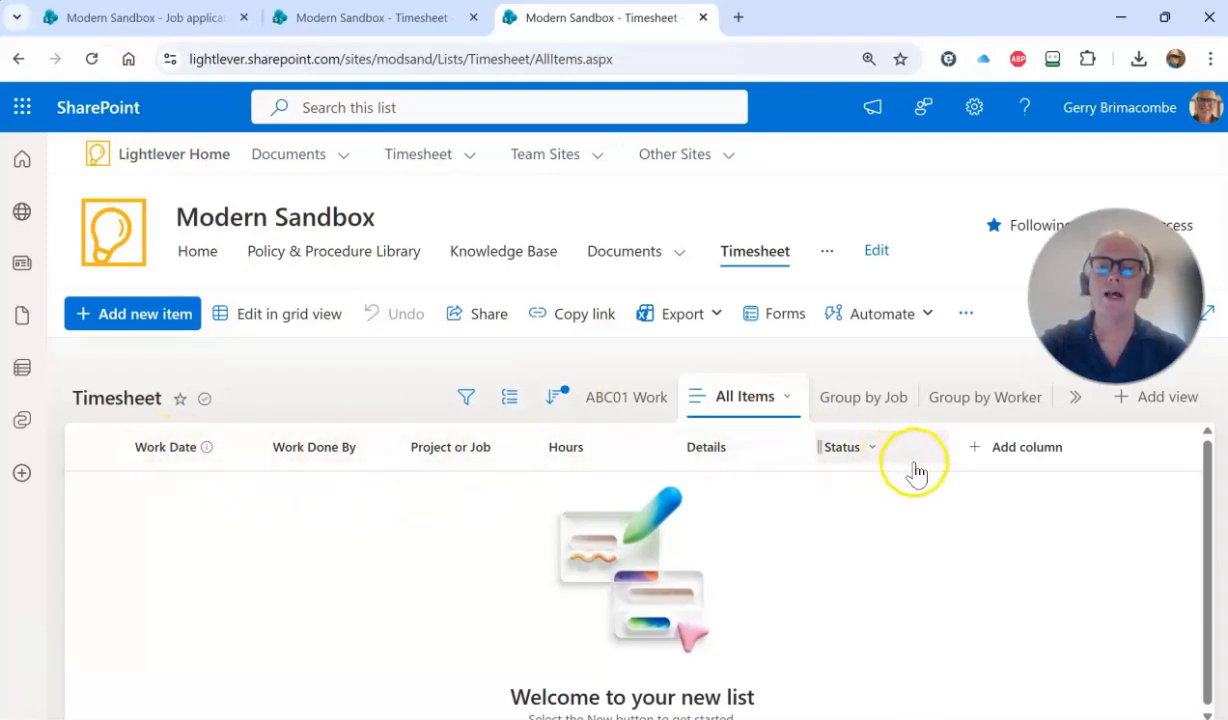
Step: Put the Timesheet list into grid editing and copy all data rows below the header, A2 to F38, from TS Data.xlsx
{"action": "left_click", "coordinate": [296, 314]}
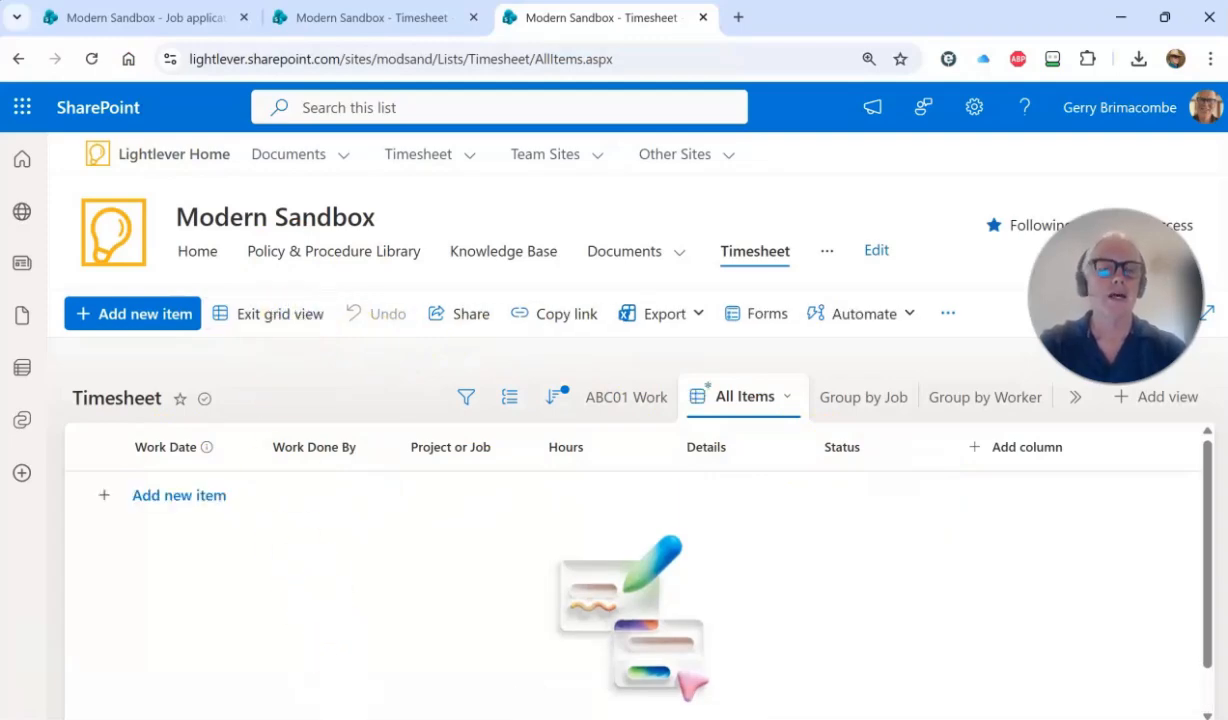
{"action": "left_click", "coordinate": [290, 718]}
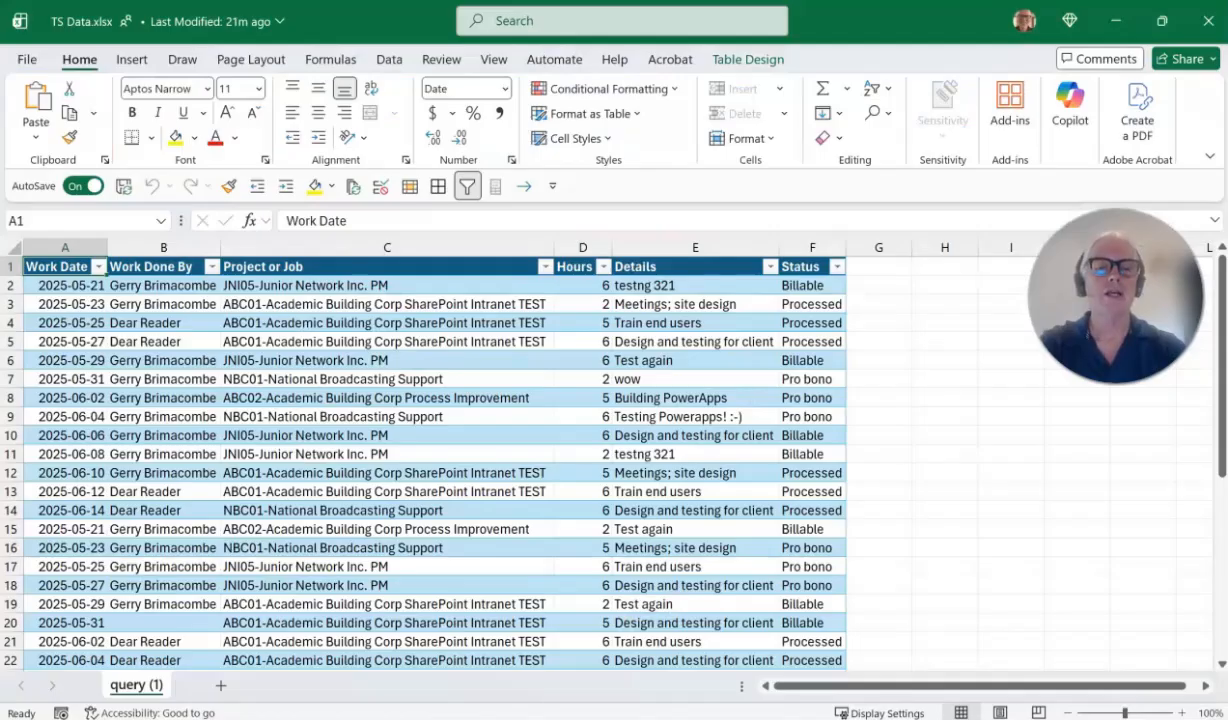
{"action": "left_click", "coordinate": [80, 288]}
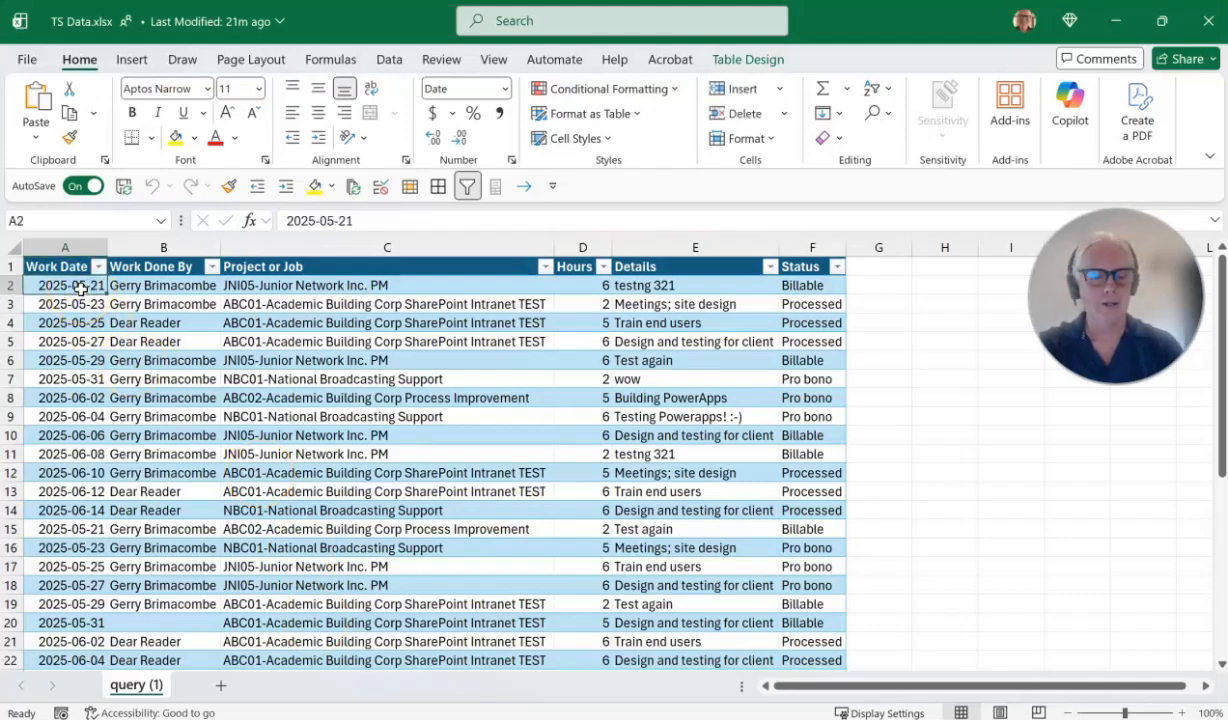
{"action": "key", "text": "ctrl+shift+End"}
{"action": "scroll", "coordinate": [445, 400], "scroll_direction": "up", "scroll_amount": 5}
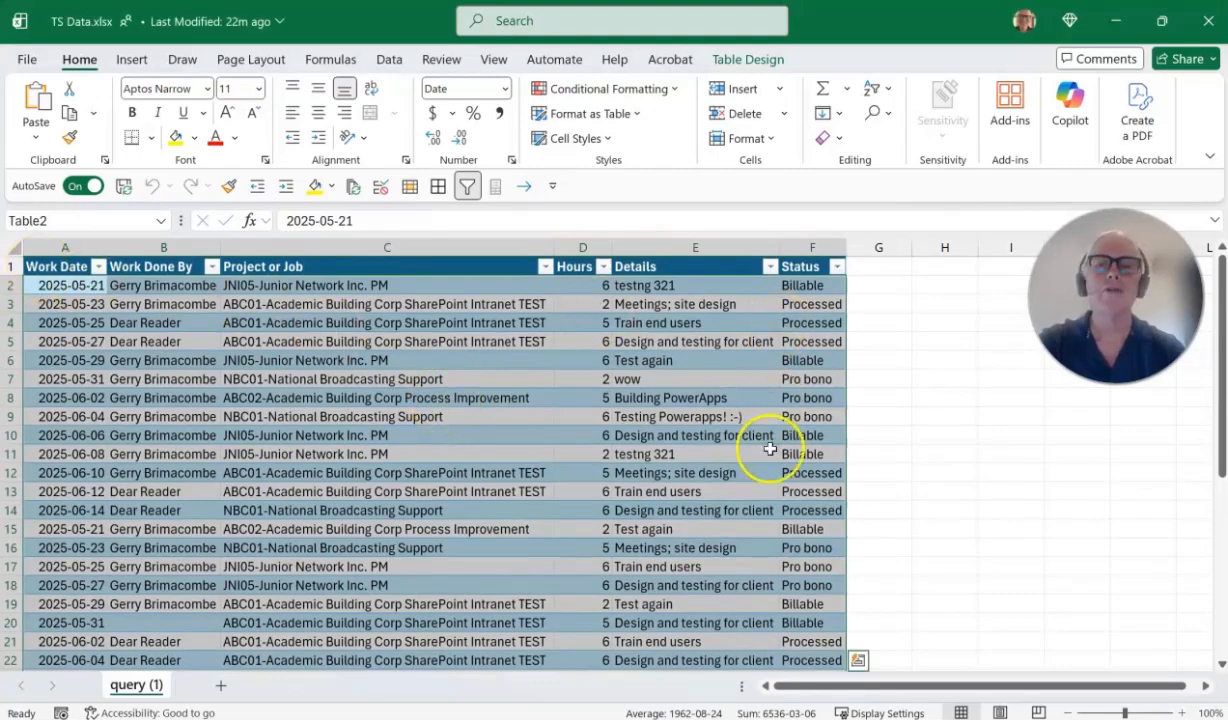
{"action": "scroll", "coordinate": [519, 445], "scroll_direction": "down", "scroll_amount": 7}
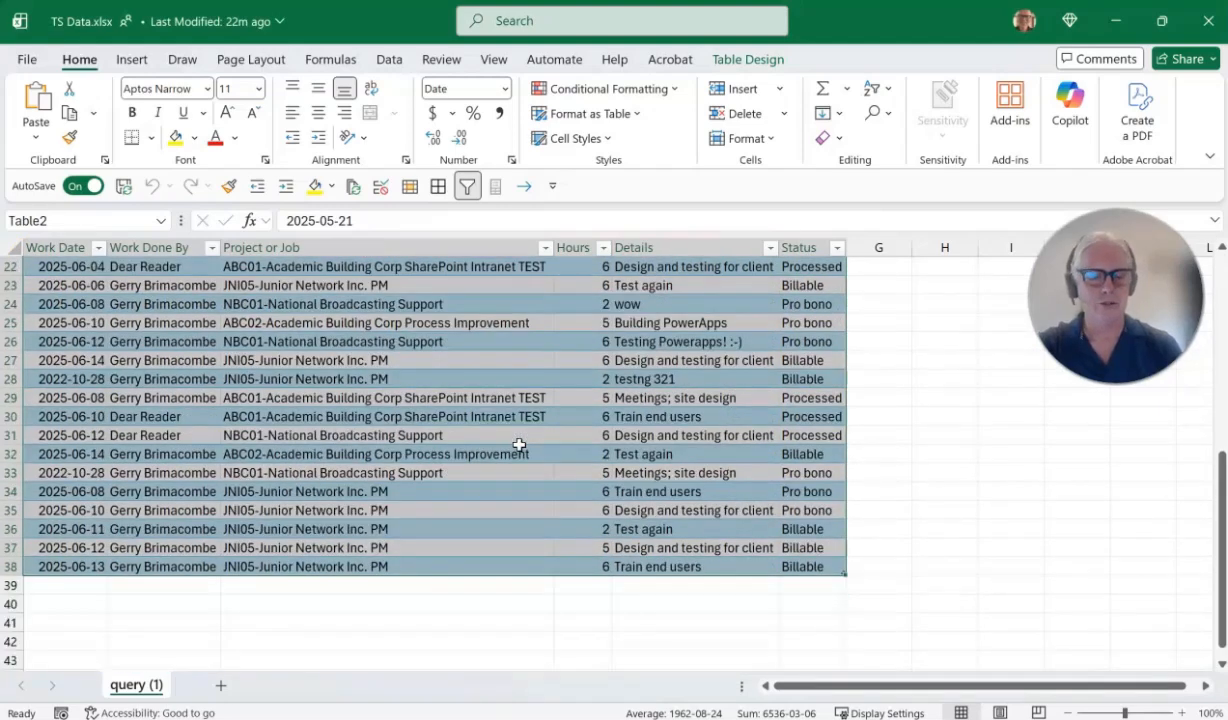
{"action": "key", "text": "ctrl+c"}
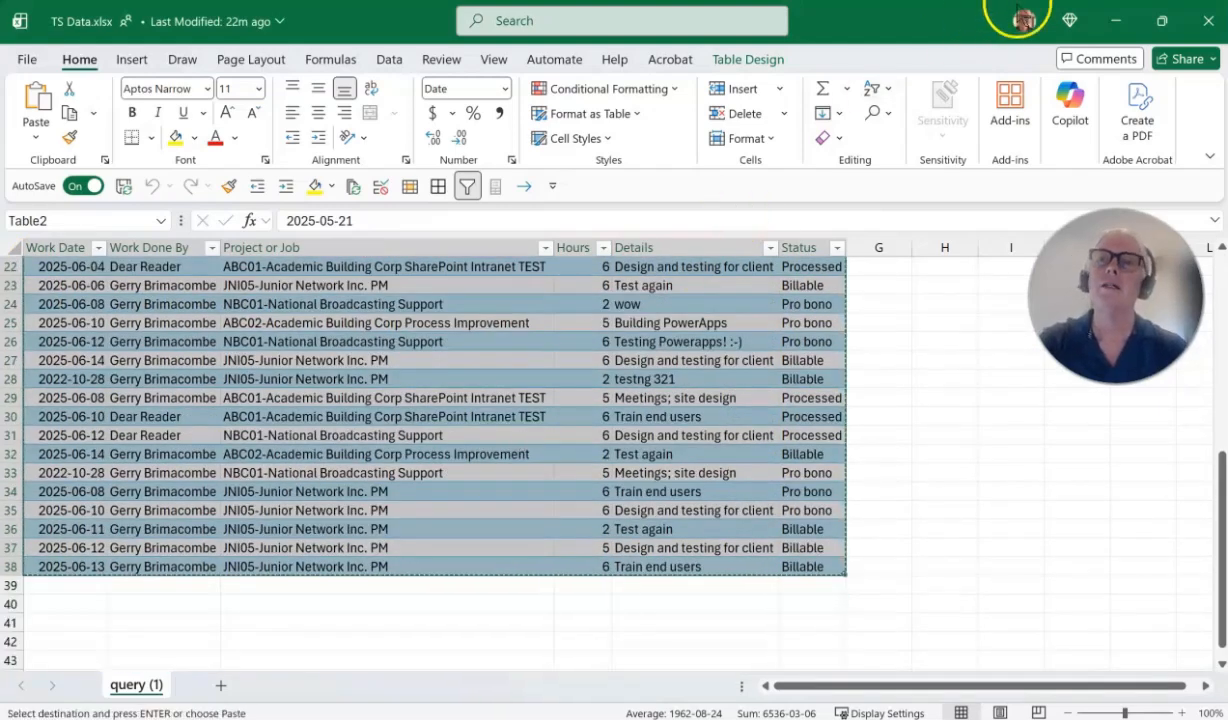
Step: Paste the copied Excel rows into the Timesheet list as new items, starting in the Work Date column
{"action": "left_click", "coordinate": [1113, 20]}
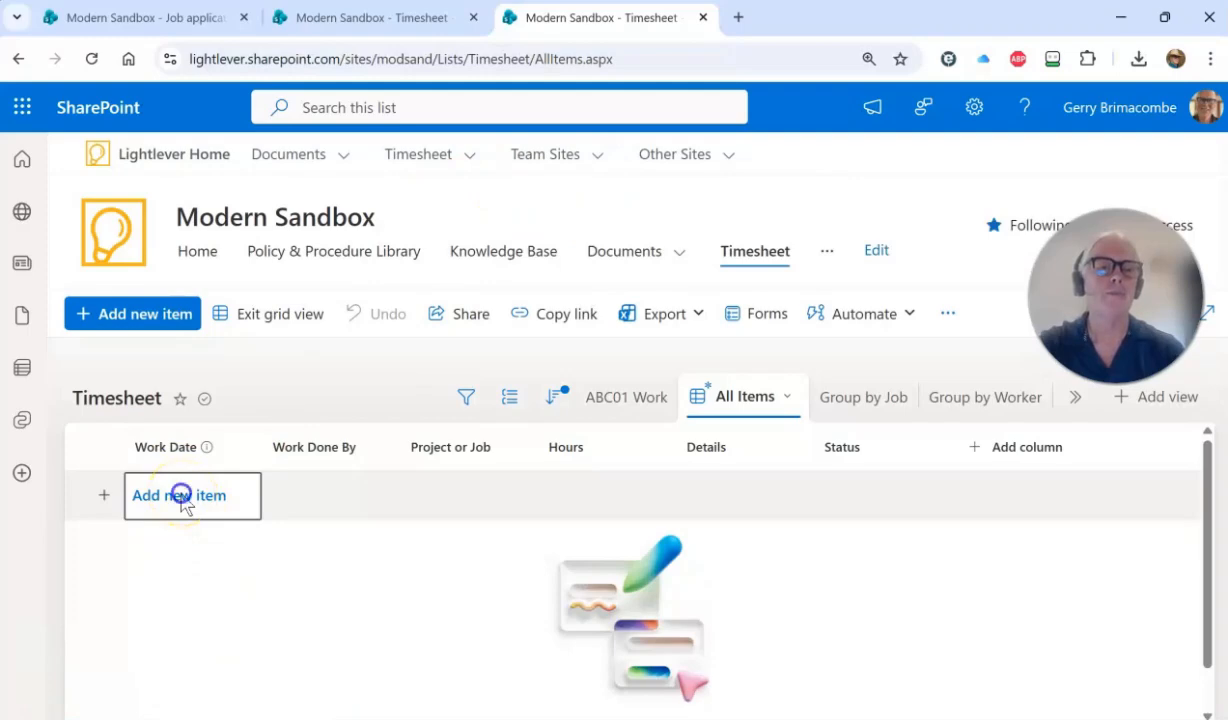
{"action": "left_click", "coordinate": [181, 497]}
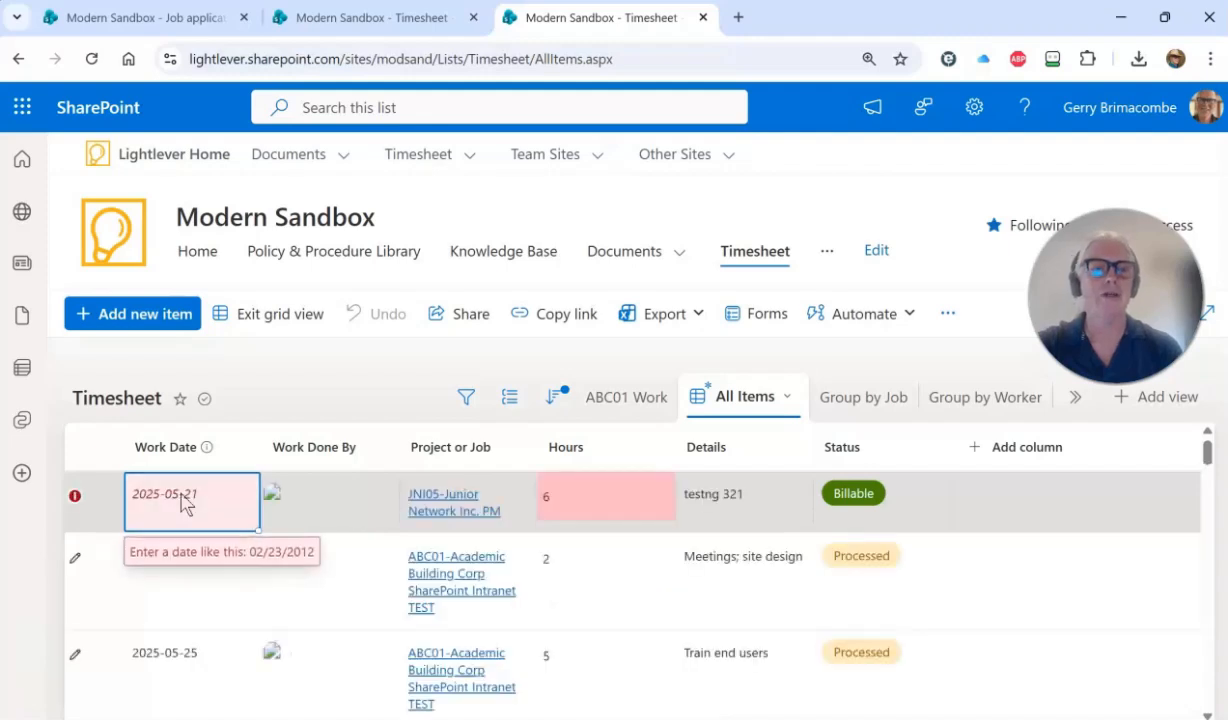
{"action": "left_click", "coordinate": [285, 577]}
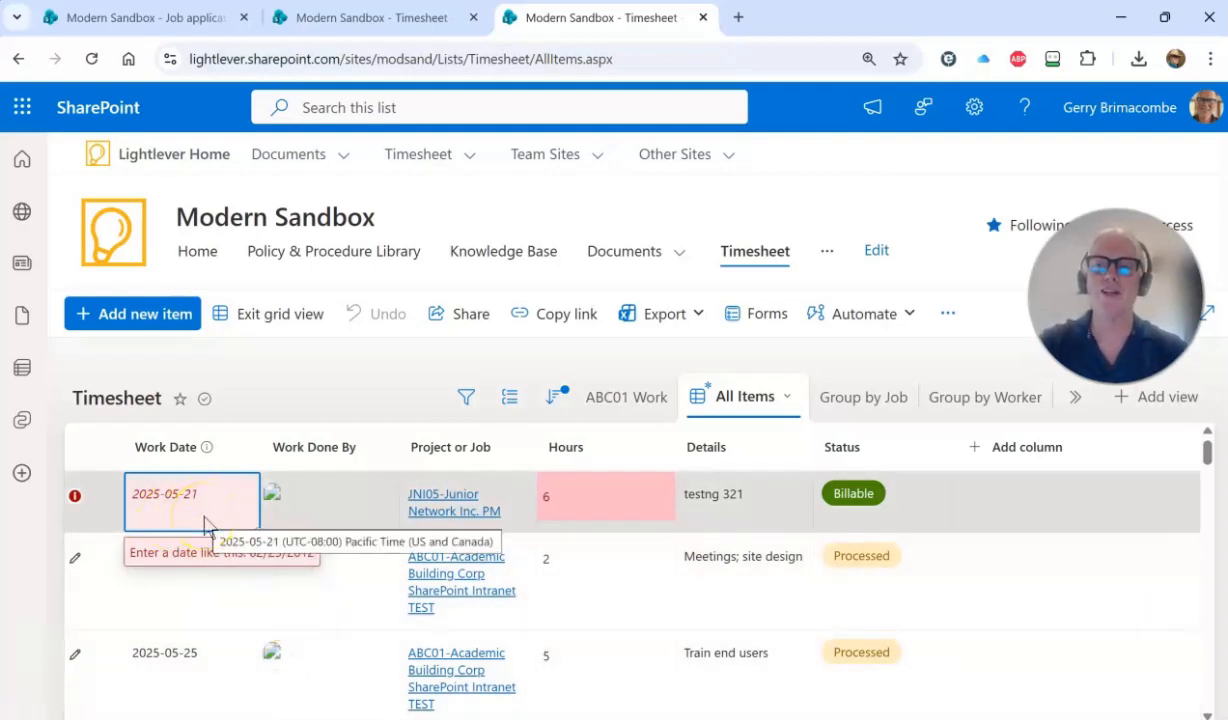
Step: Check the pasted items' Work Date error, leave grid editing and discard the unsaved changes in the Timesheet list
{"action": "left_click", "coordinate": [210, 588]}
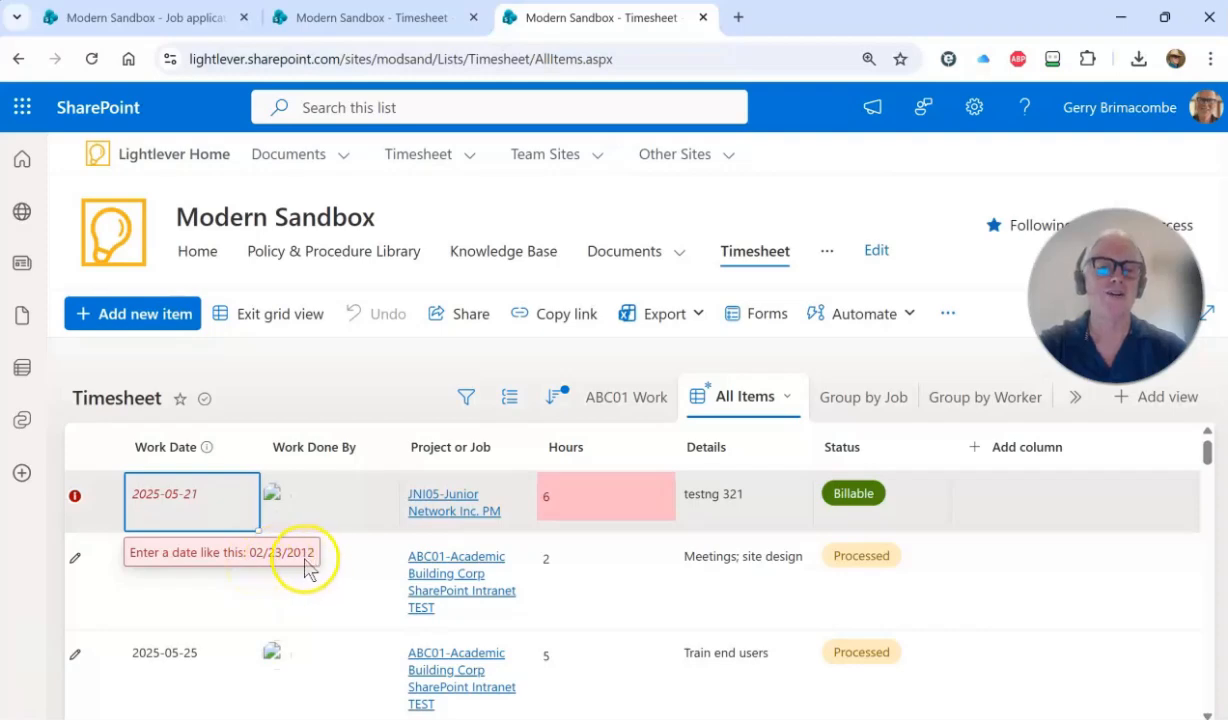
{"action": "left_click", "coordinate": [422, 704]}
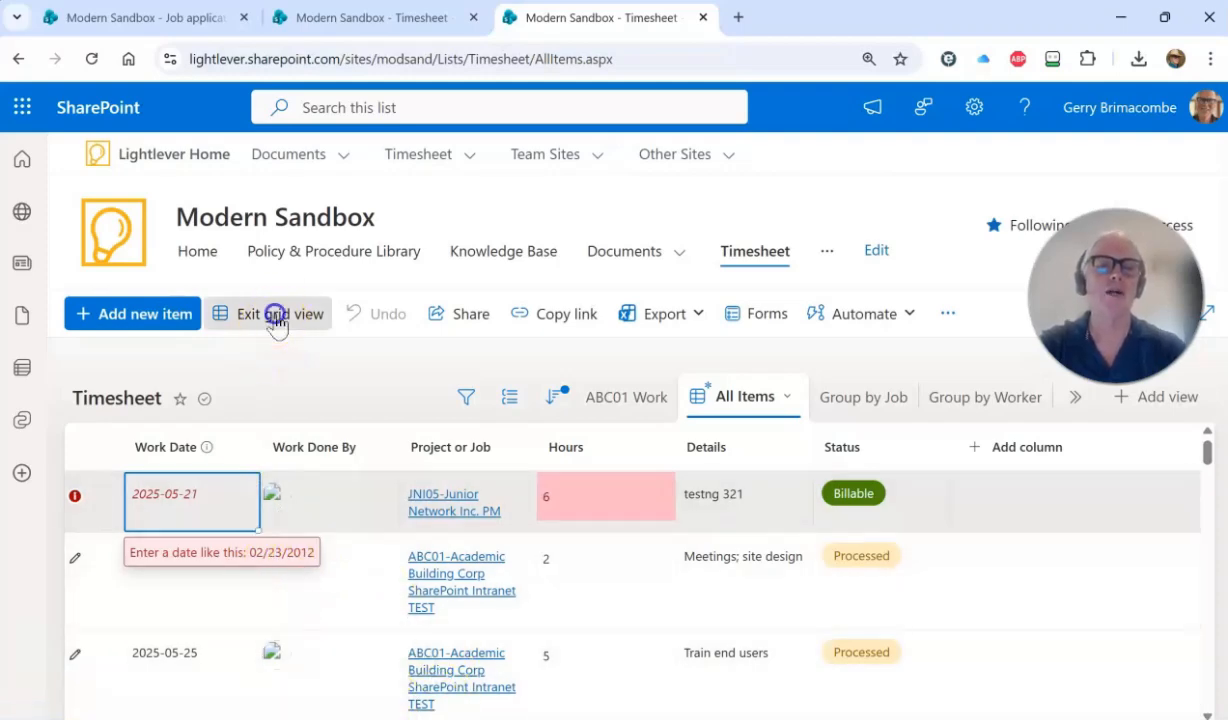
{"action": "left_click", "coordinate": [266, 312]}
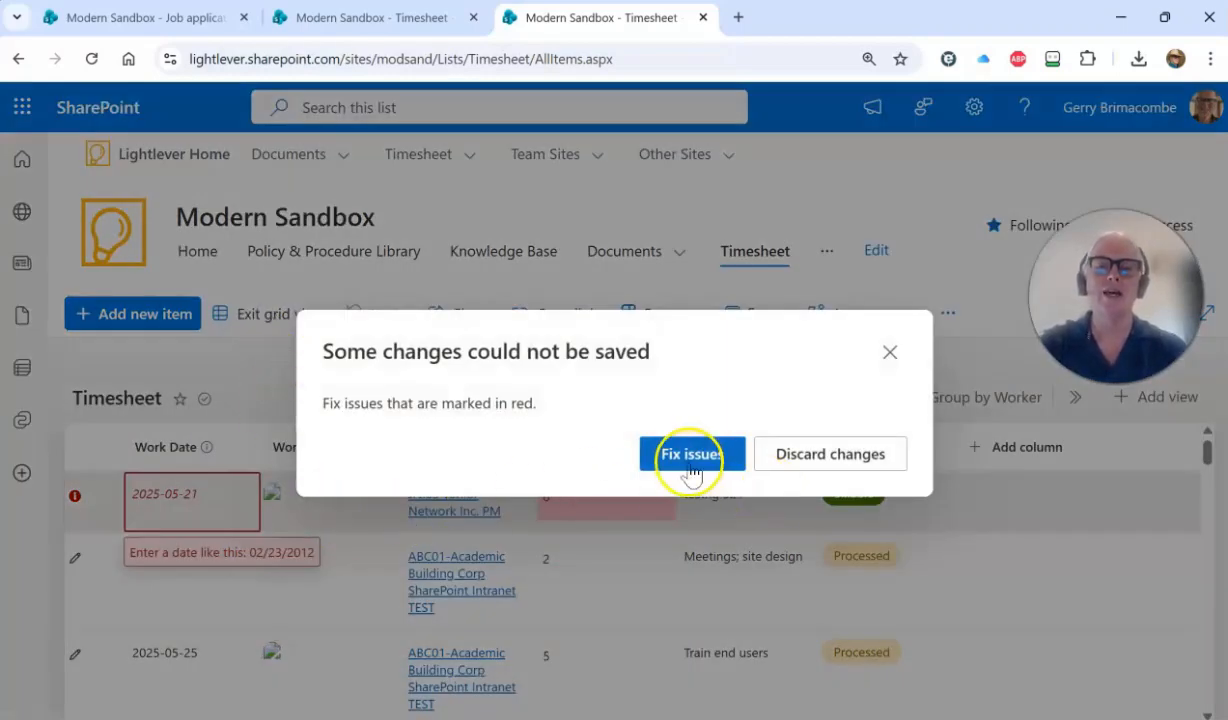
{"action": "left_click", "coordinate": [815, 457]}
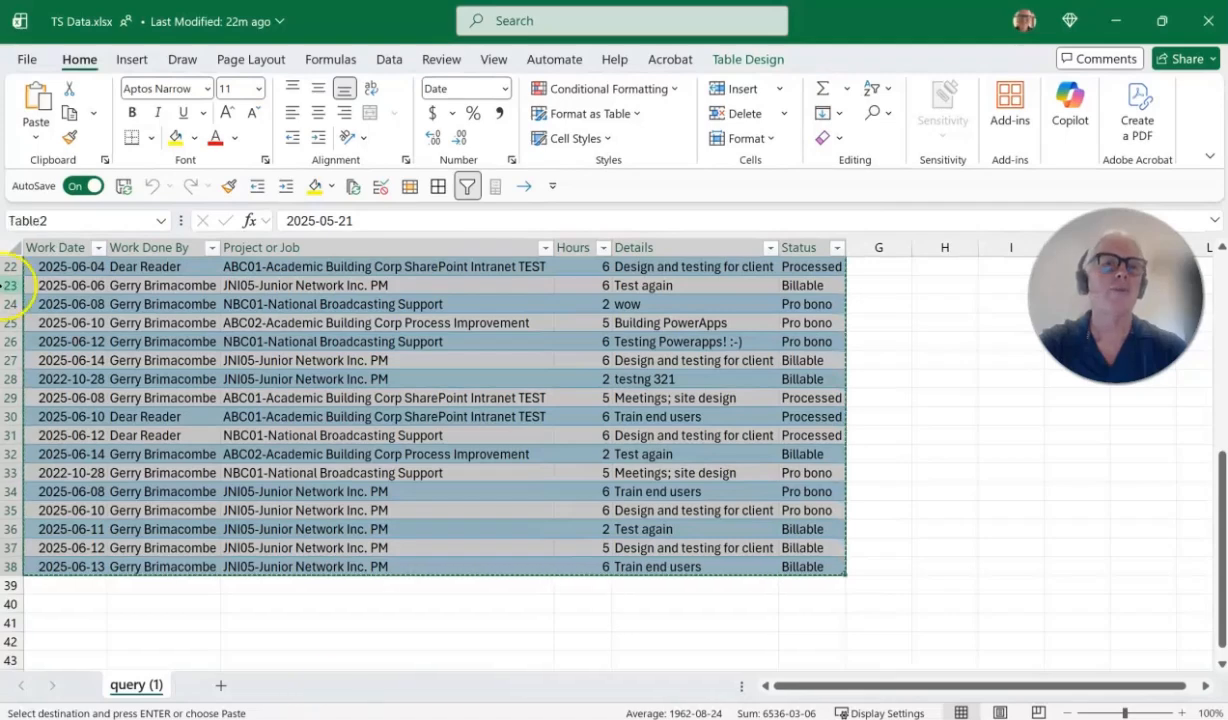
Step: Give the Work Date column of the TS Data.xlsx table the custom date format mm/dd/yyyy
{"action": "left_click", "coordinate": [75, 240]}
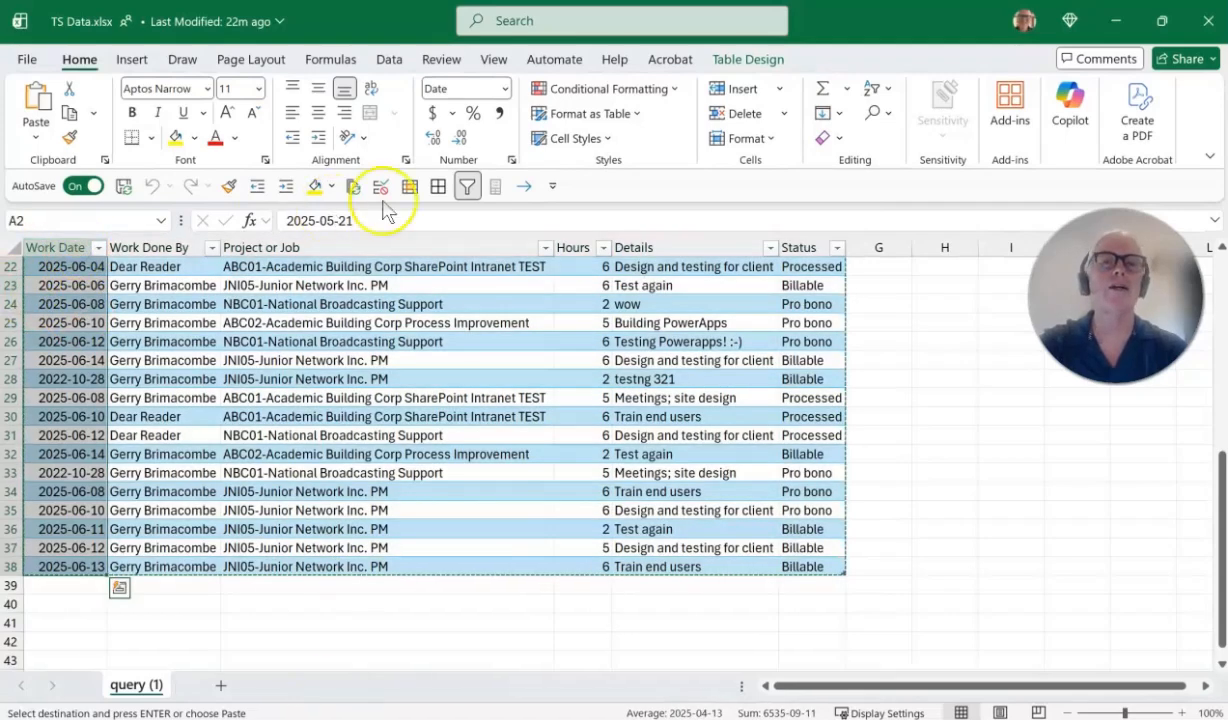
{"action": "left_click", "coordinate": [505, 89]}
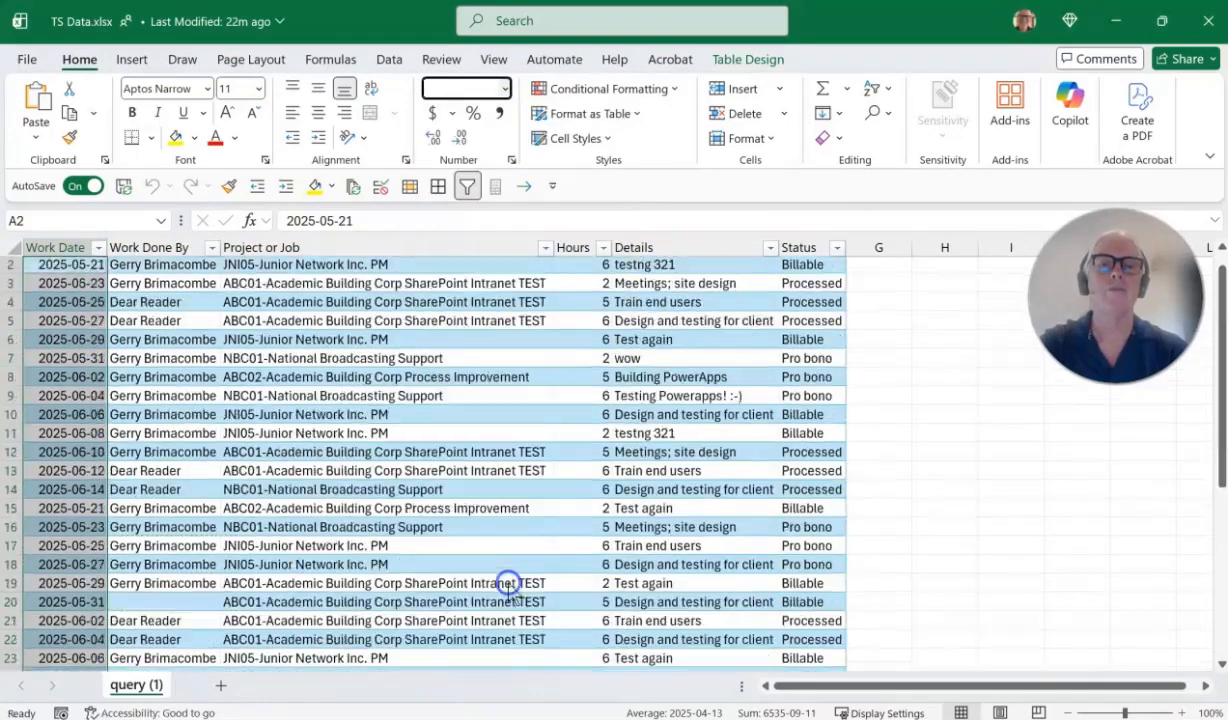
{"action": "left_click", "coordinate": [508, 583]}
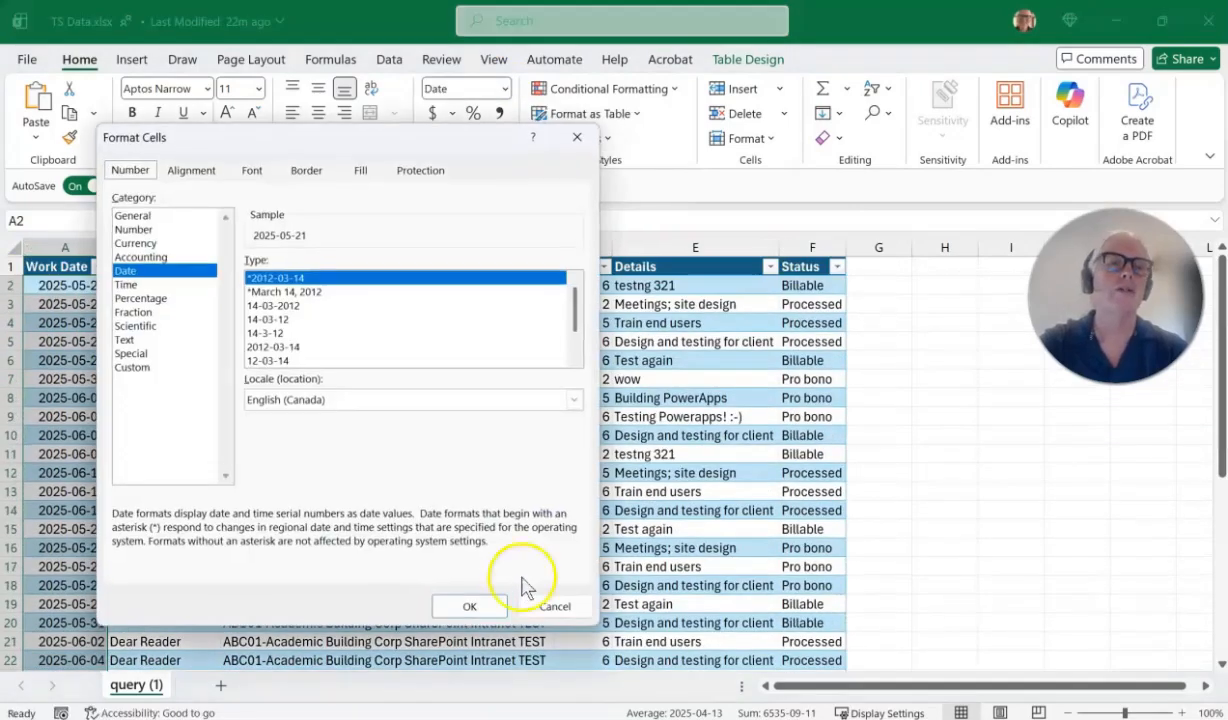
{"action": "left_click", "coordinate": [143, 370]}
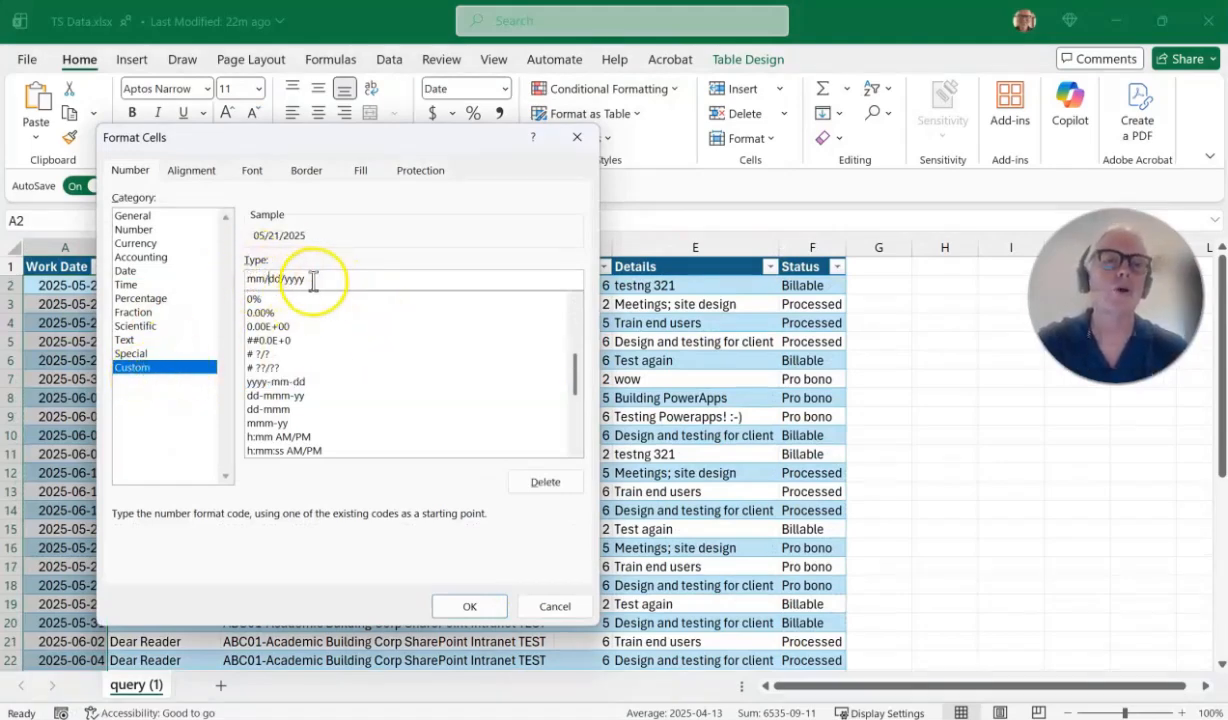
{"action": "left_click", "coordinate": [470, 606]}
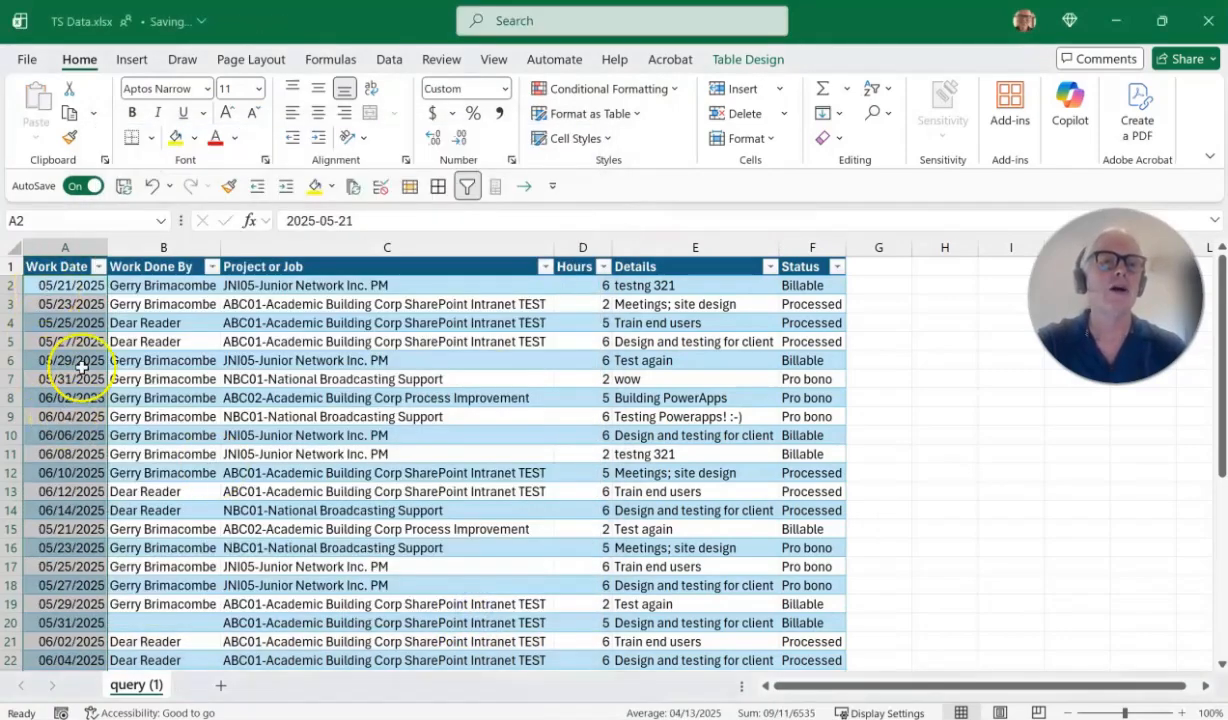
Step: Copy the reformatted data rows, A2 to F38, from TS Data.xlsx without the header
{"action": "left_click", "coordinate": [62, 287]}
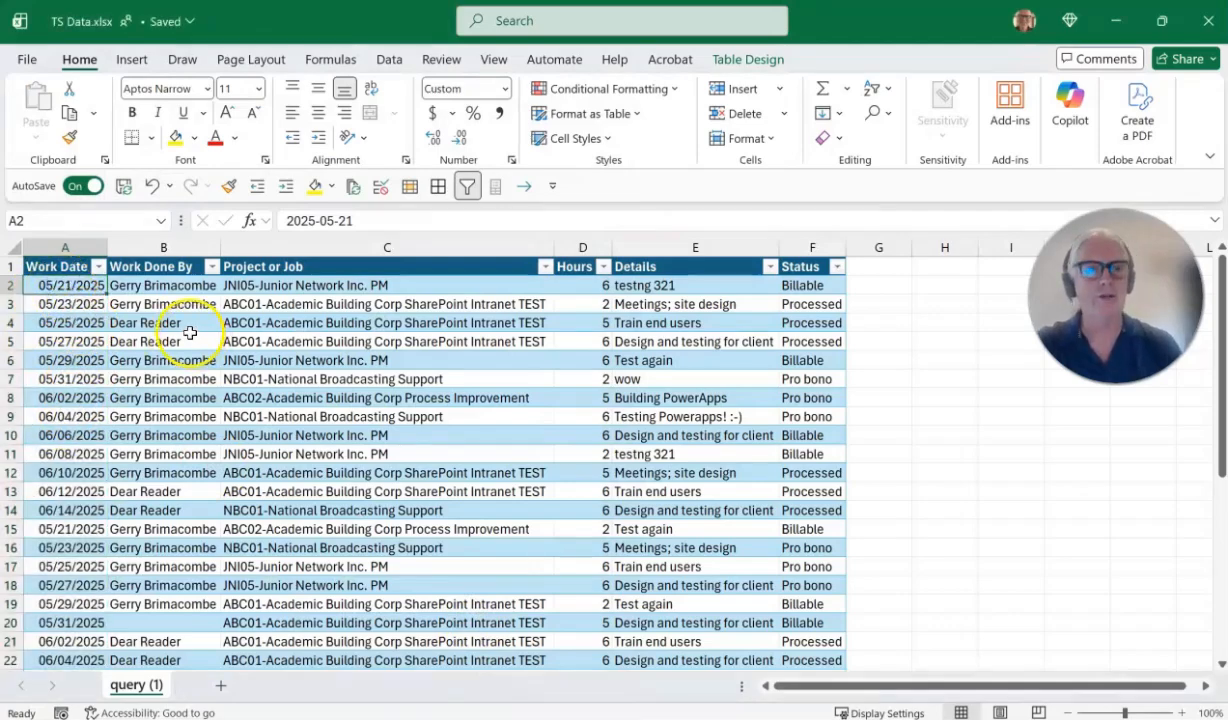
{"action": "key", "text": "ctrl+shift+End"}
{"action": "key", "text": "ctrl+c"}
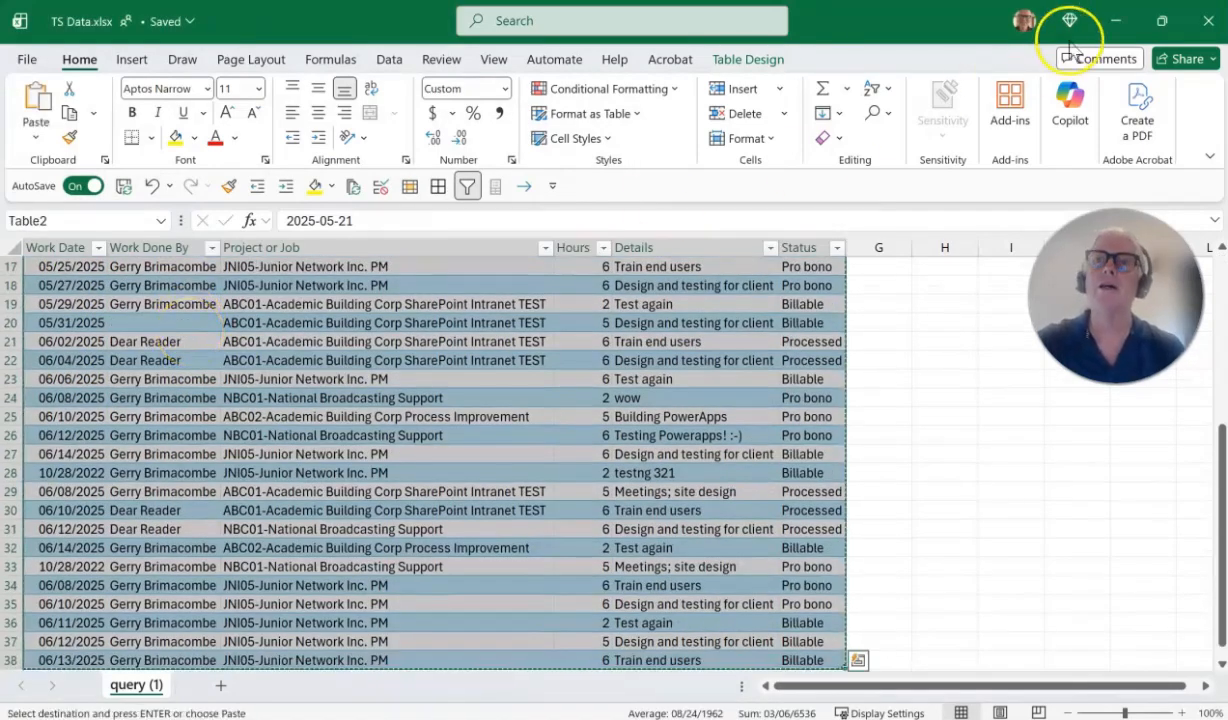
Step: Return to the Timesheet list, put it into grid editing and paste the rows as new items starting in the Work Date column
{"action": "left_click", "coordinate": [1107, 24]}
{"action": "left_click", "coordinate": [288, 316]}
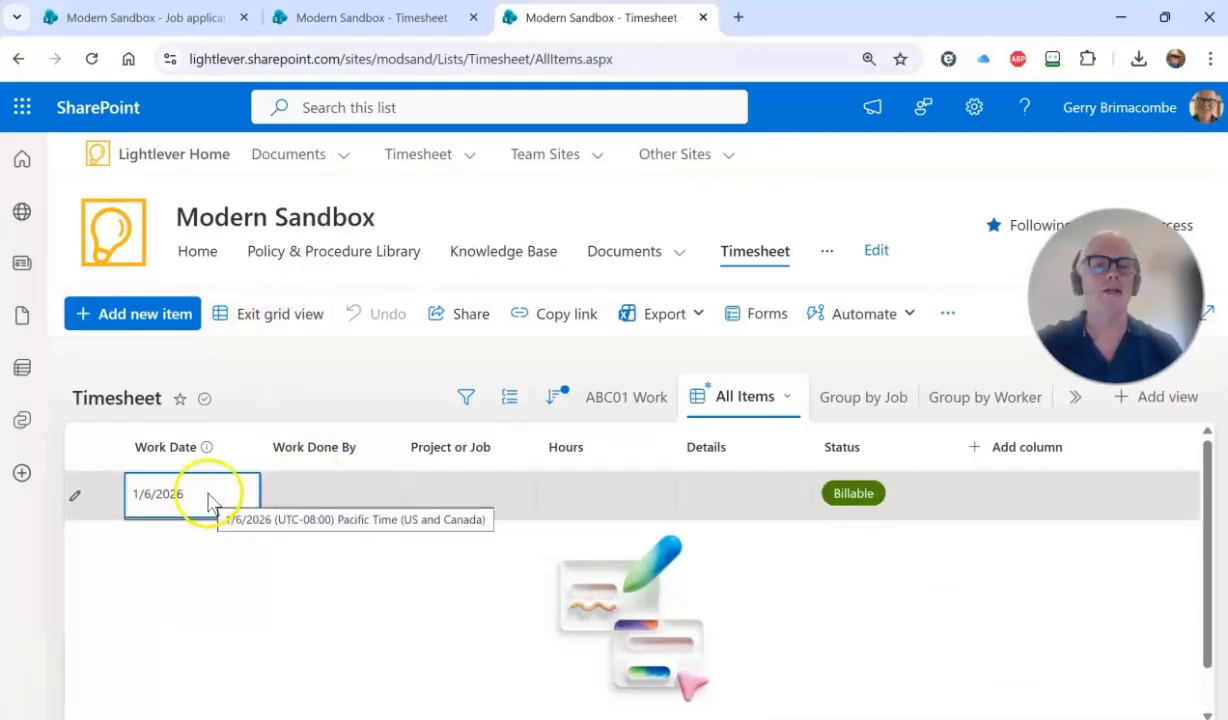
{"action": "left_click", "coordinate": [208, 495]}
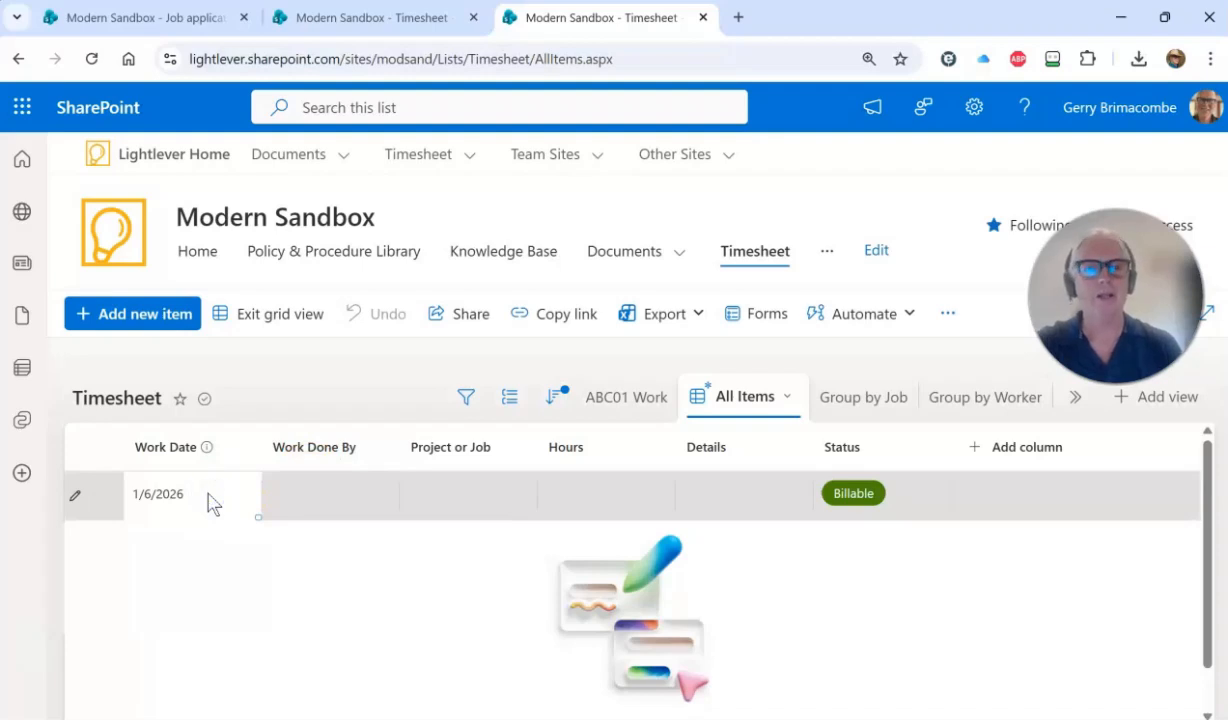
{"action": "key", "text": "ctrl+v"}
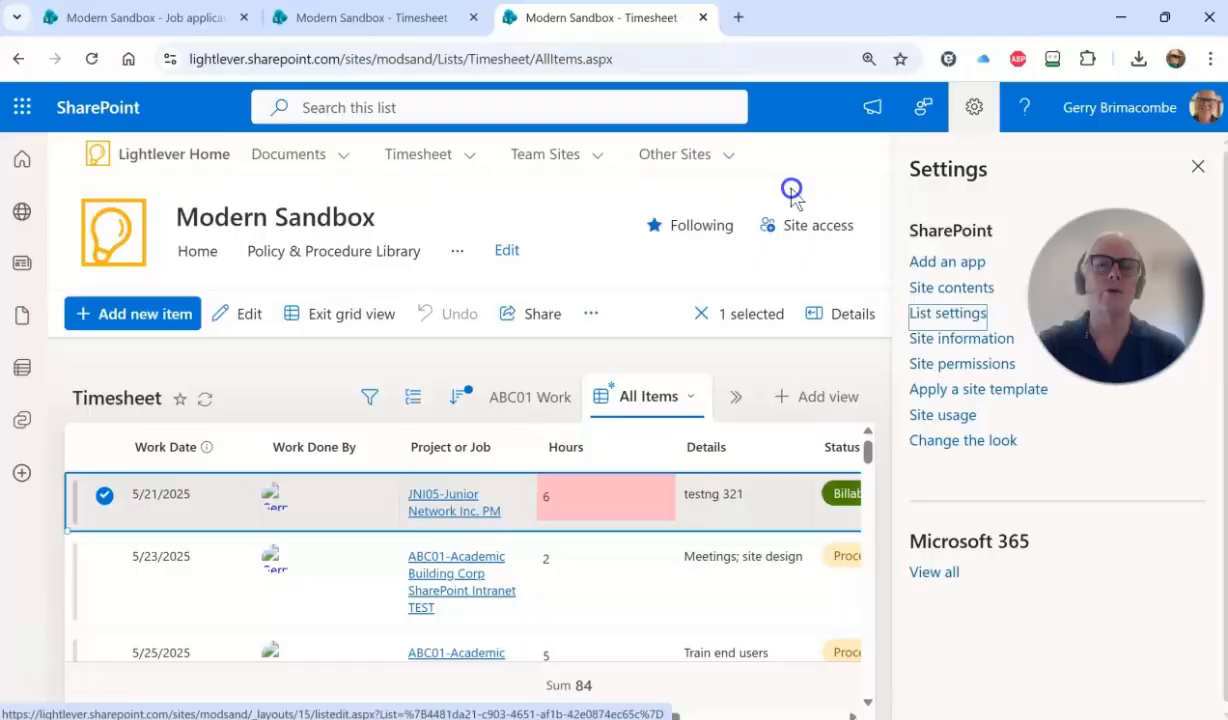
Step: Try to leave grid editing, choose to fix the issues and look through the pasted Timesheet rows for the entry marked in red
{"action": "left_click", "coordinate": [345, 315]}
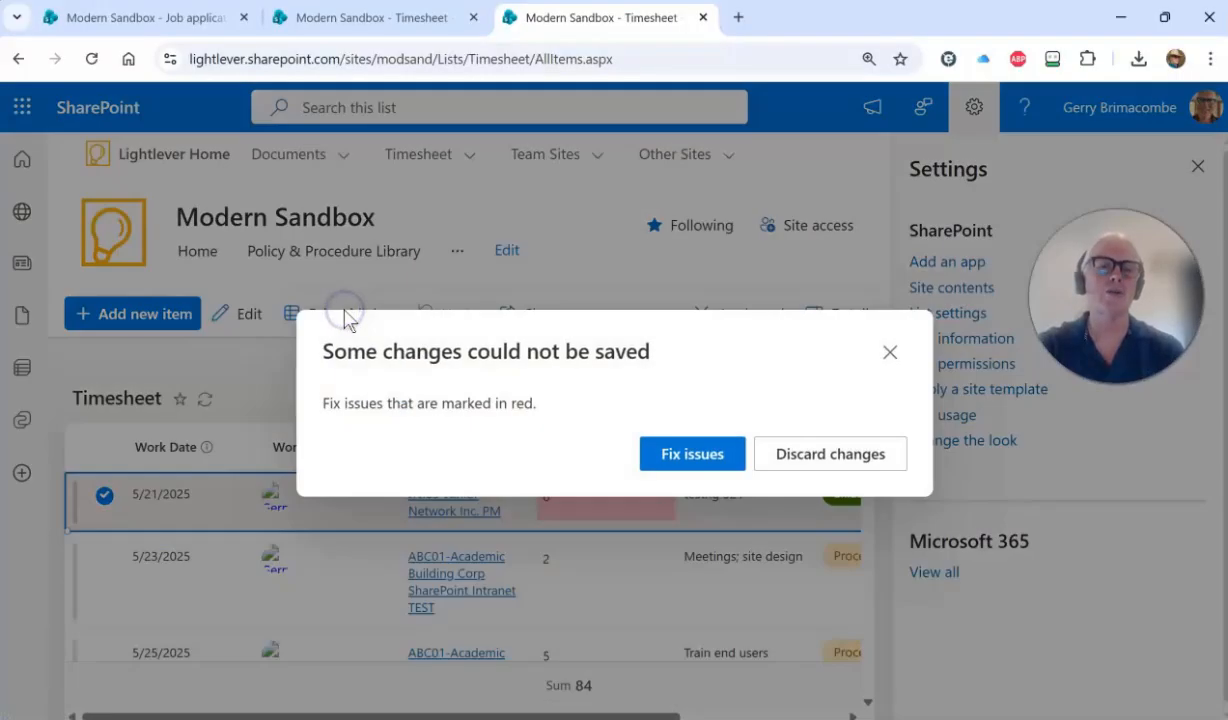
{"action": "left_click", "coordinate": [701, 464]}
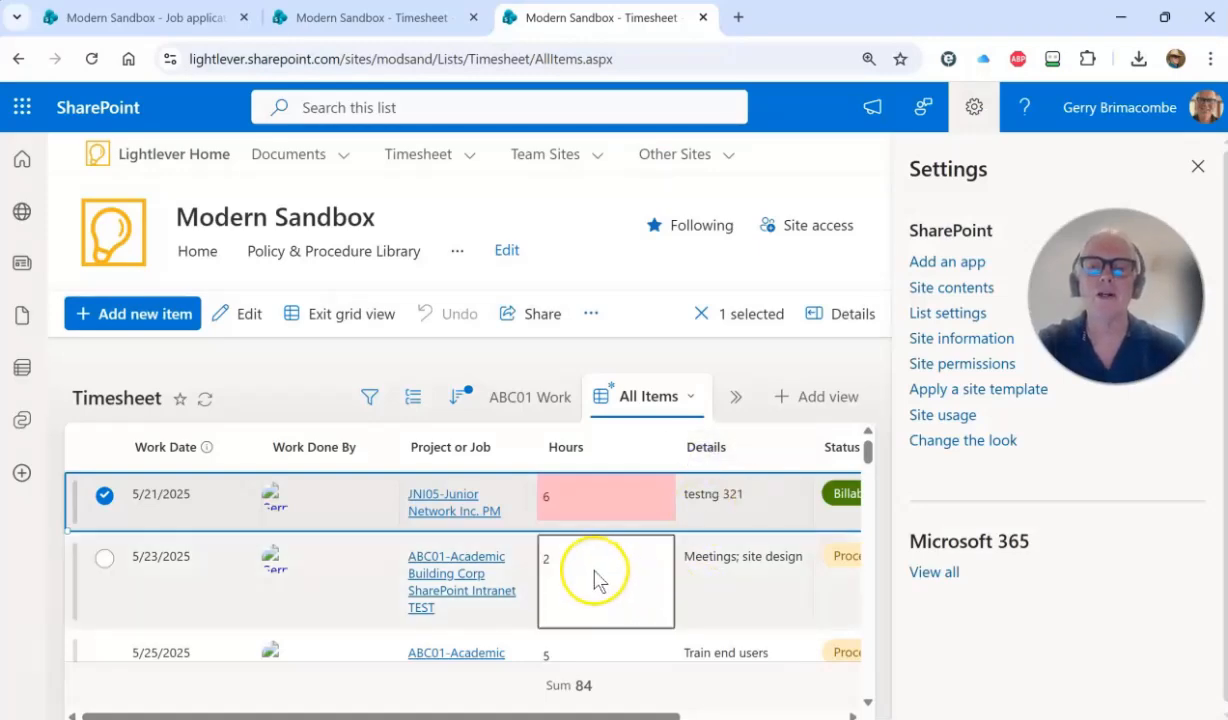
{"action": "scroll", "coordinate": [595, 580], "scroll_direction": "down", "scroll_amount": 2}
{"action": "scroll", "coordinate": [595, 580], "scroll_direction": "up", "scroll_amount": 3}
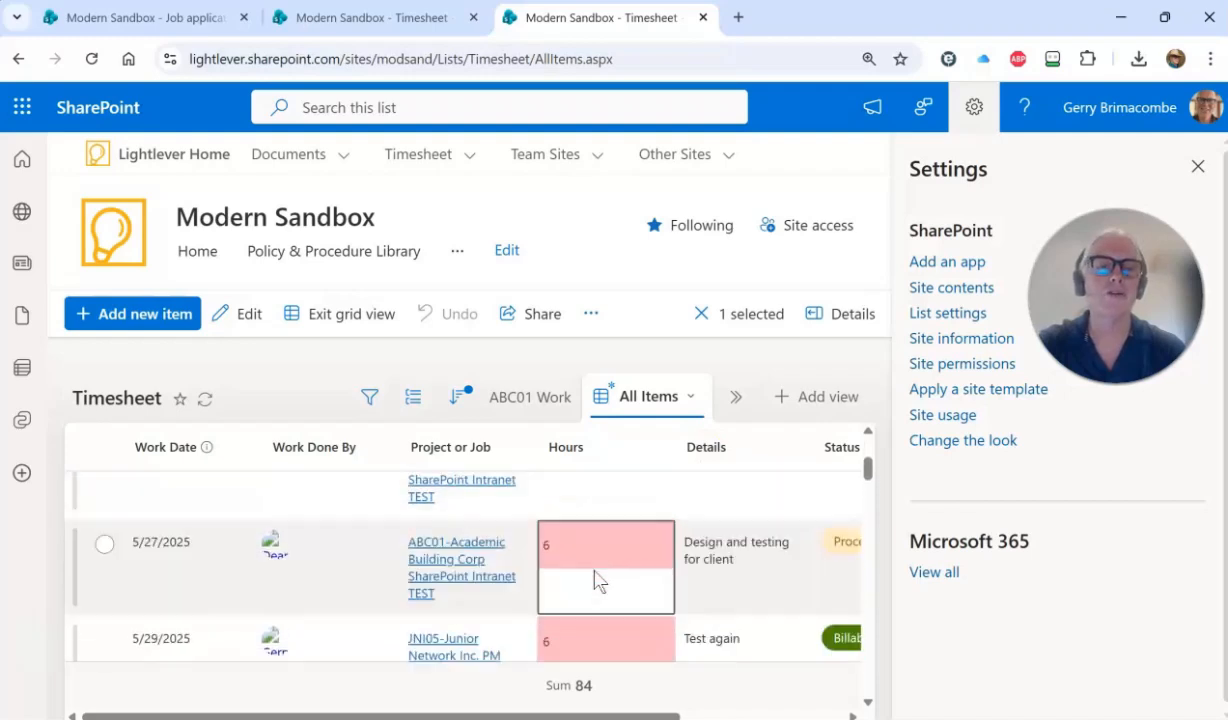
{"action": "left_click", "coordinate": [1198, 166]}
{"action": "scroll", "coordinate": [310, 575], "scroll_direction": "down", "scroll_amount": 6}
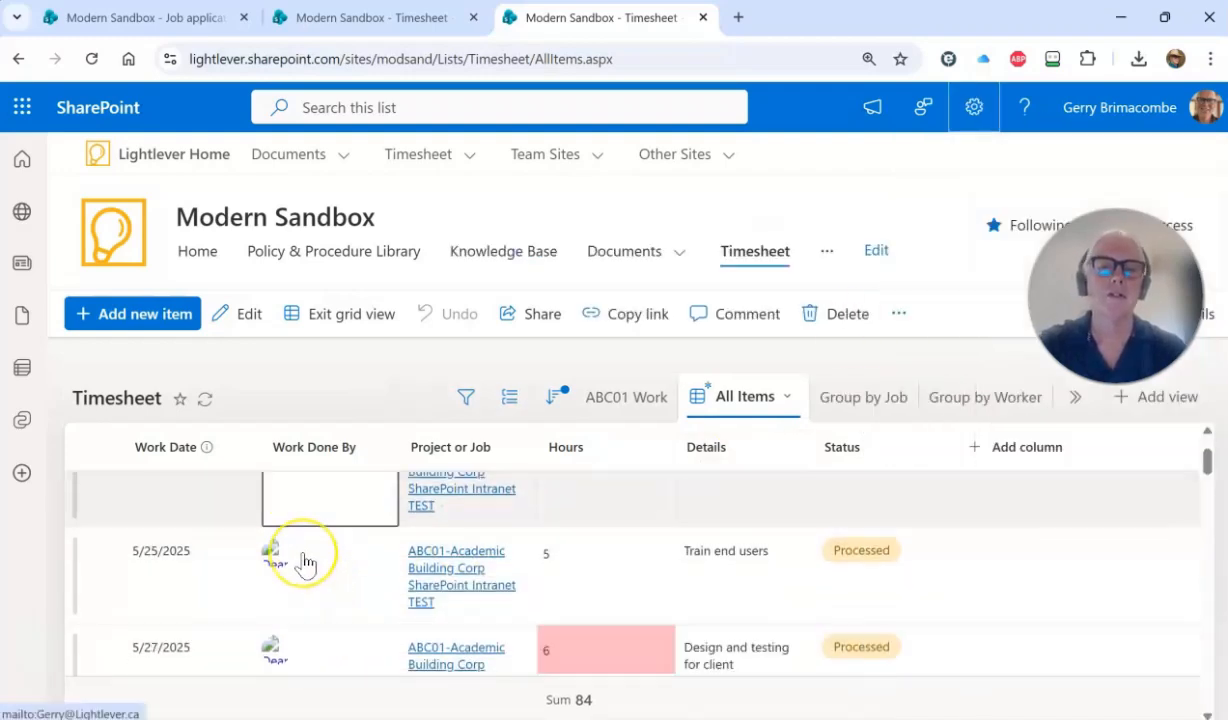
{"action": "scroll", "coordinate": [306, 565], "scroll_direction": "down", "scroll_amount": 10}
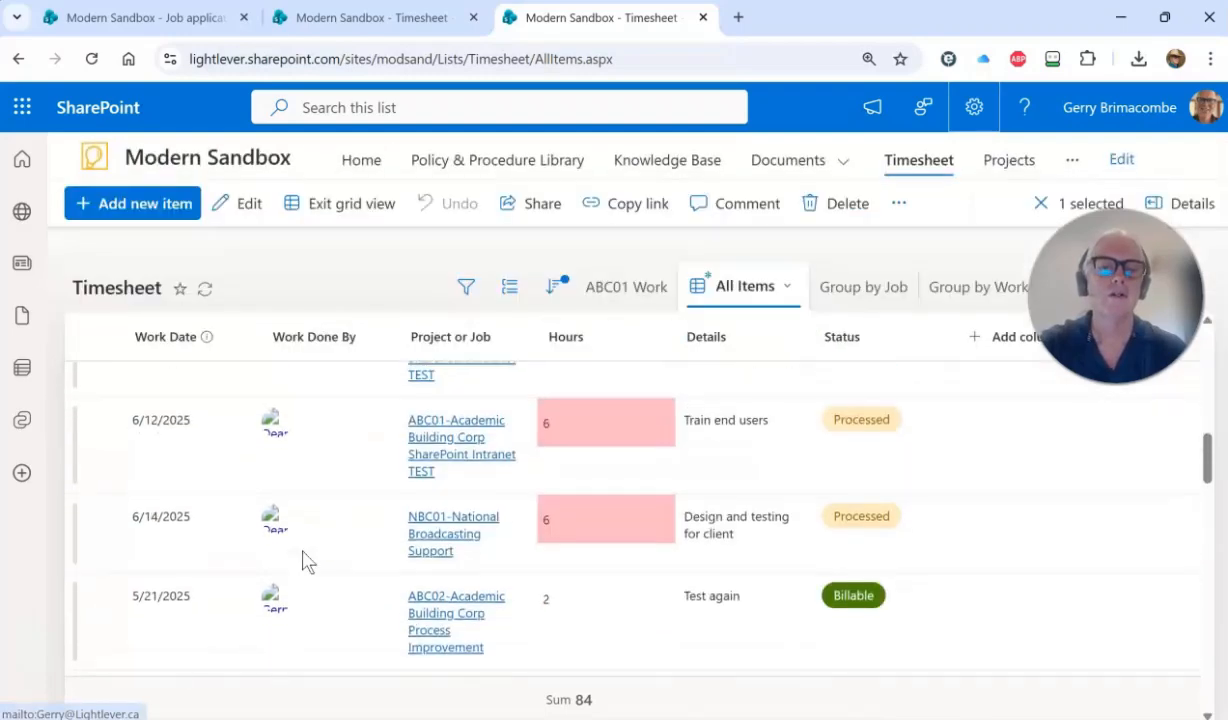
{"action": "scroll", "coordinate": [306, 563], "scroll_direction": "down", "scroll_amount": 10}
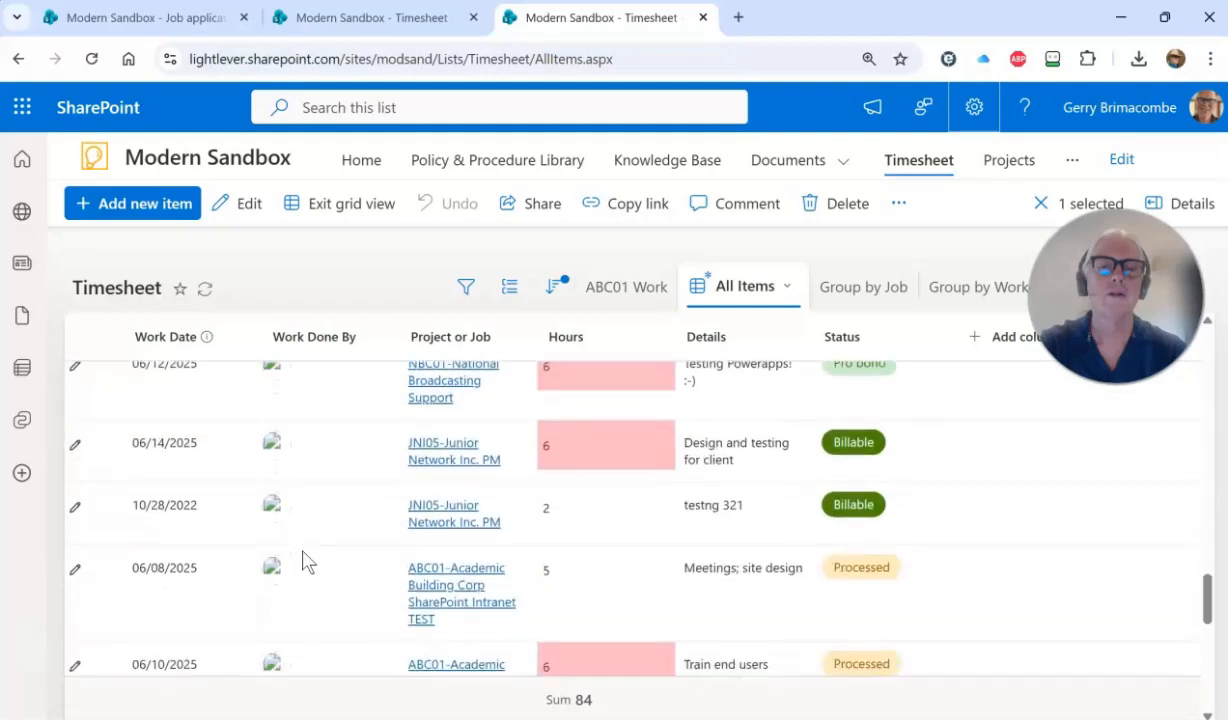
{"action": "scroll", "coordinate": [305, 562], "scroll_direction": "down", "scroll_amount": 10}
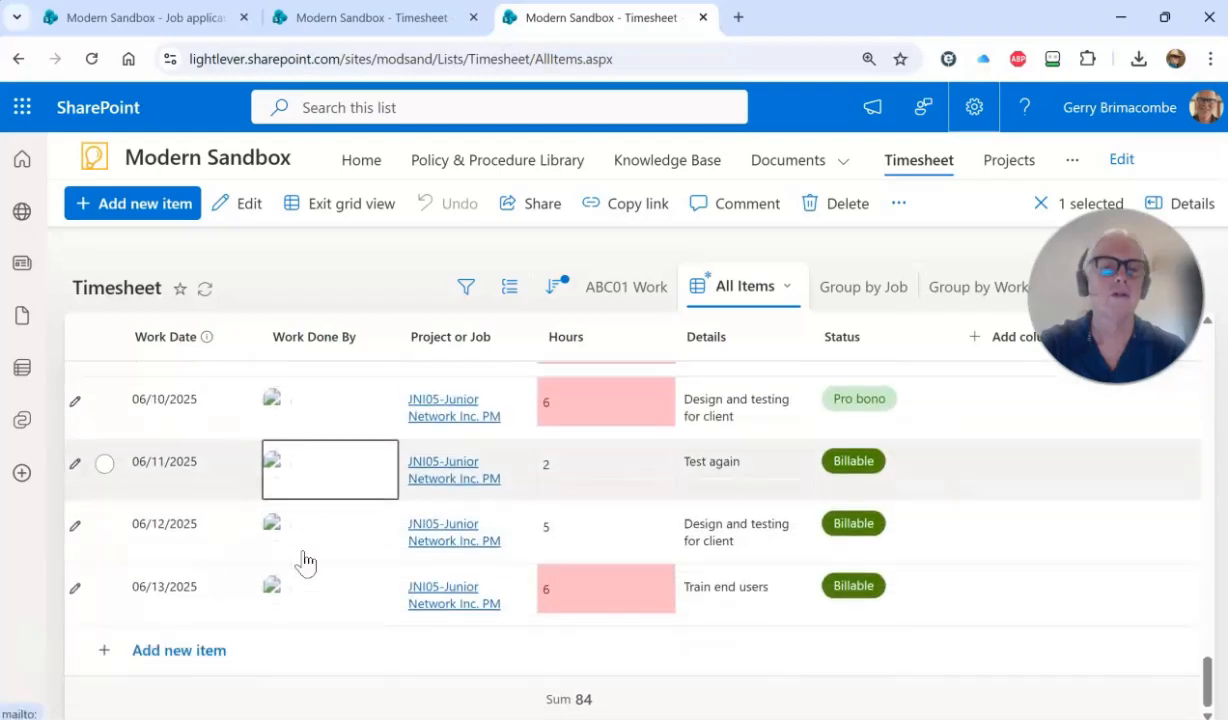
{"action": "scroll", "coordinate": [320, 486], "scroll_direction": "up", "scroll_amount": 10}
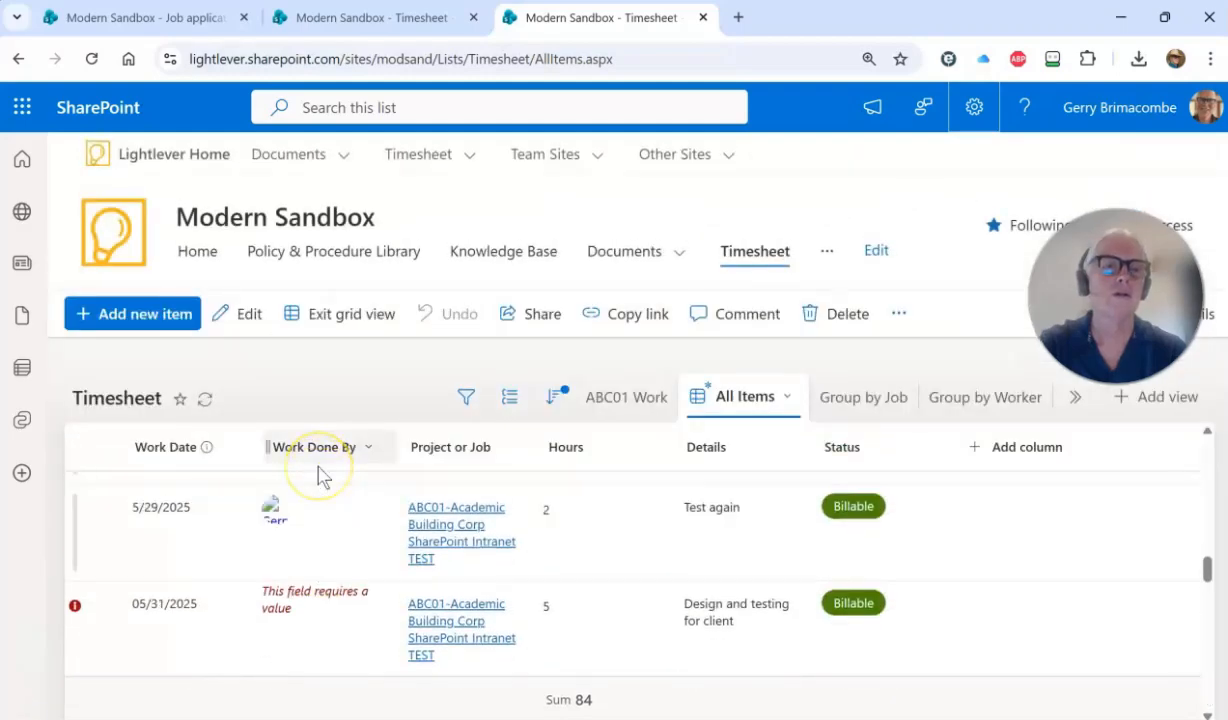
{"action": "scroll", "coordinate": [322, 478], "scroll_direction": "down", "scroll_amount": 1}
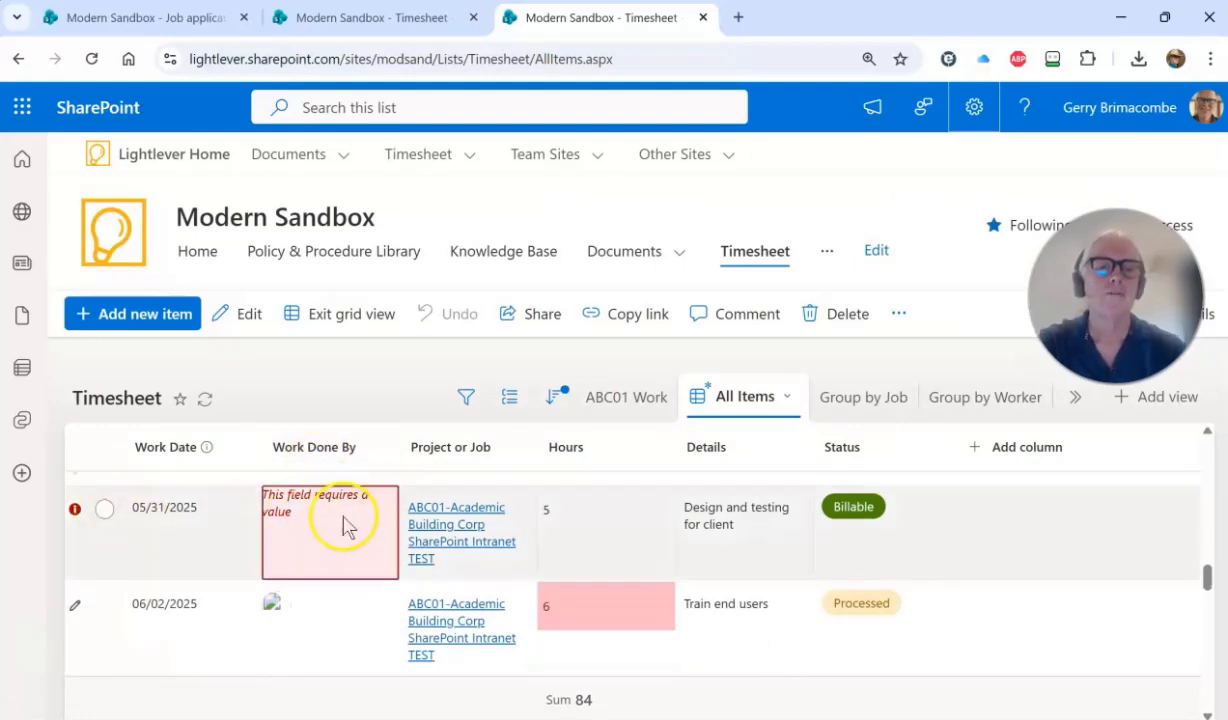
{"action": "scroll", "coordinate": [337, 535], "scroll_direction": "up", "scroll_amount": 1}
Step: Fill in the missing Work Done By person for the 05/31/2025 item, exit grid editing and return to the Timesheet list
{"action": "left_click", "coordinate": [311, 626]}
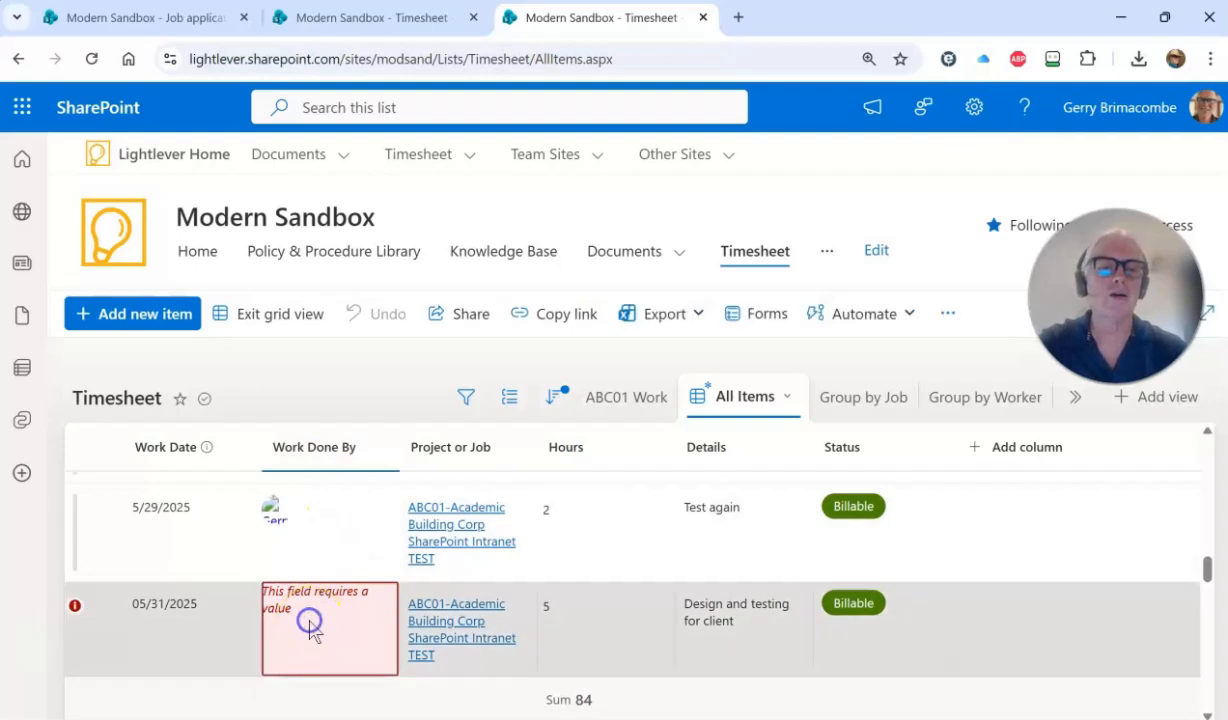
{"action": "left_click", "coordinate": [310, 626]}
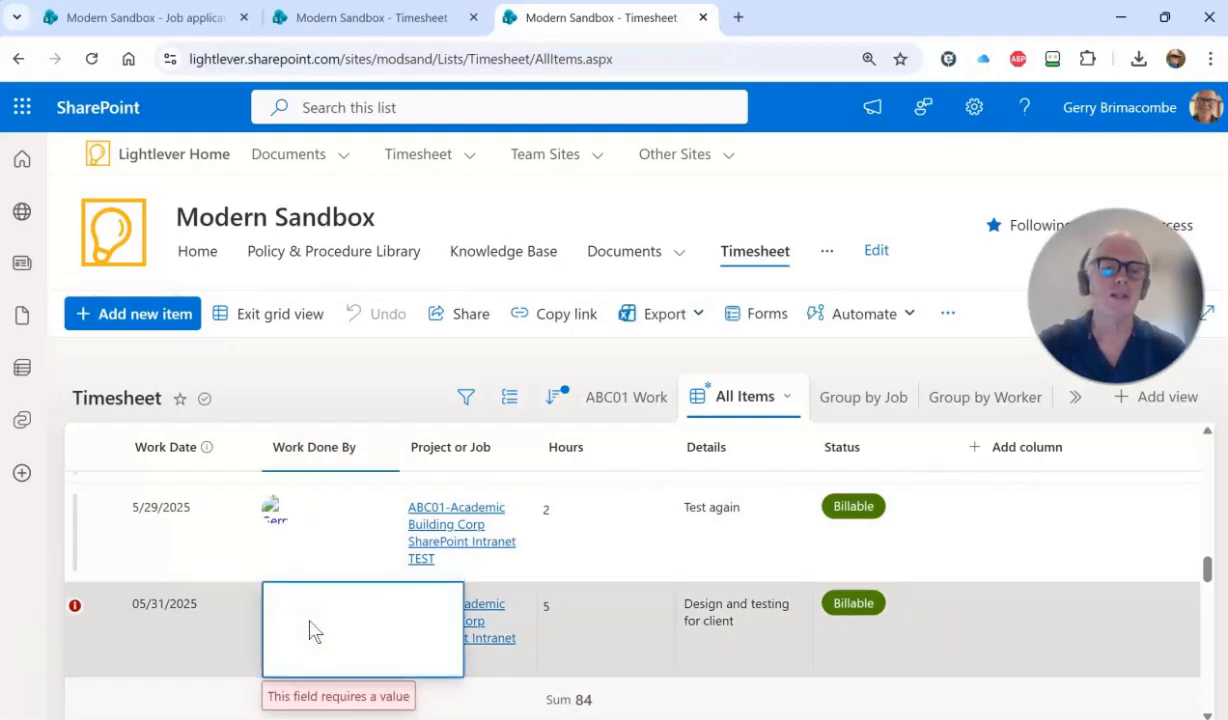
{"action": "type", "text": "gerr"}
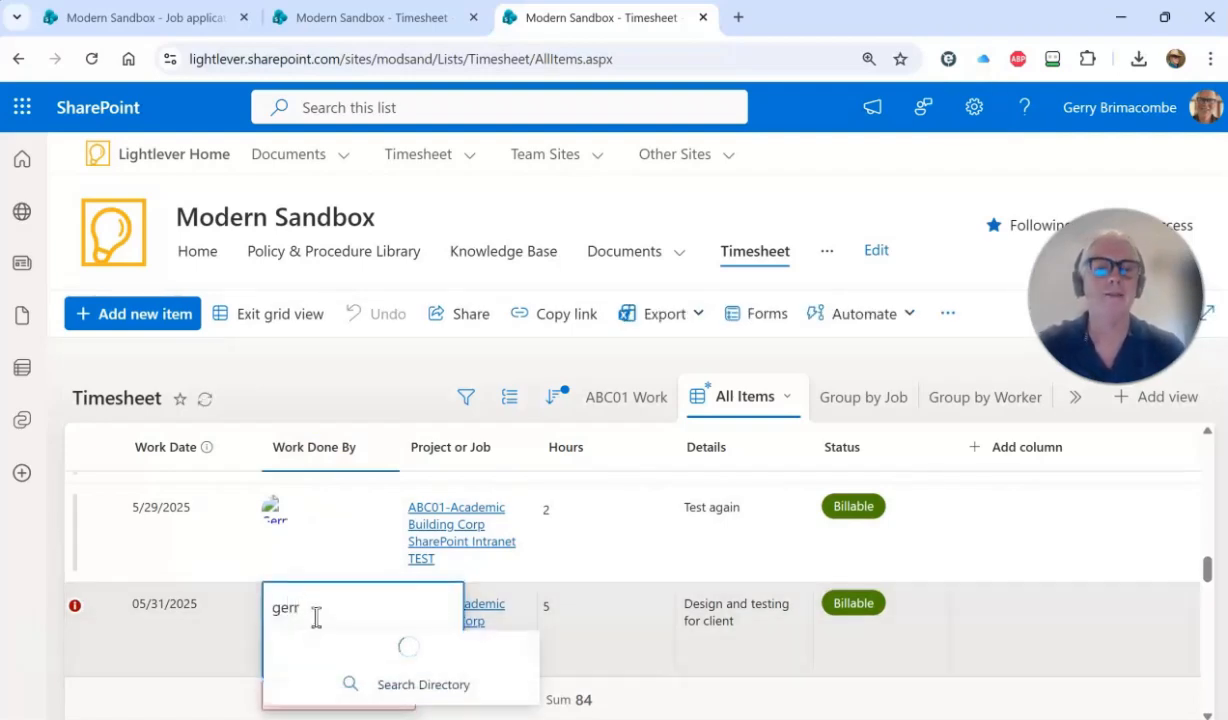
{"action": "left_click", "coordinate": [372, 512]}
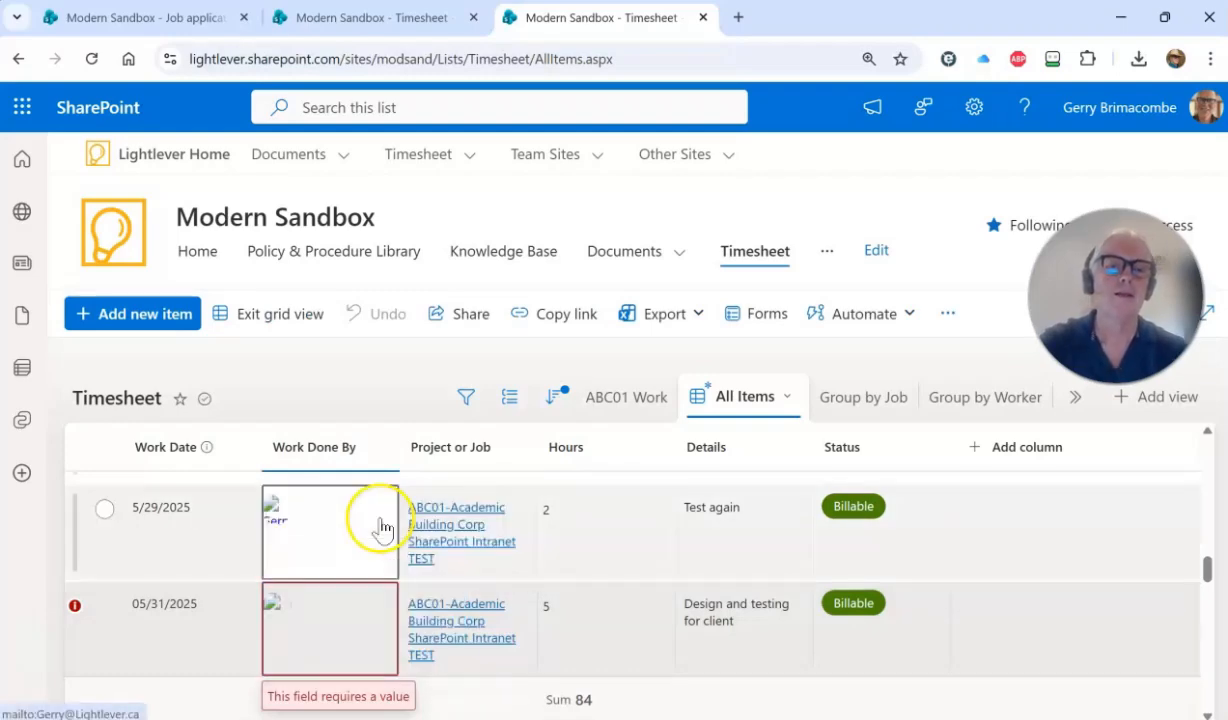
{"action": "left_click", "coordinate": [262, 320]}
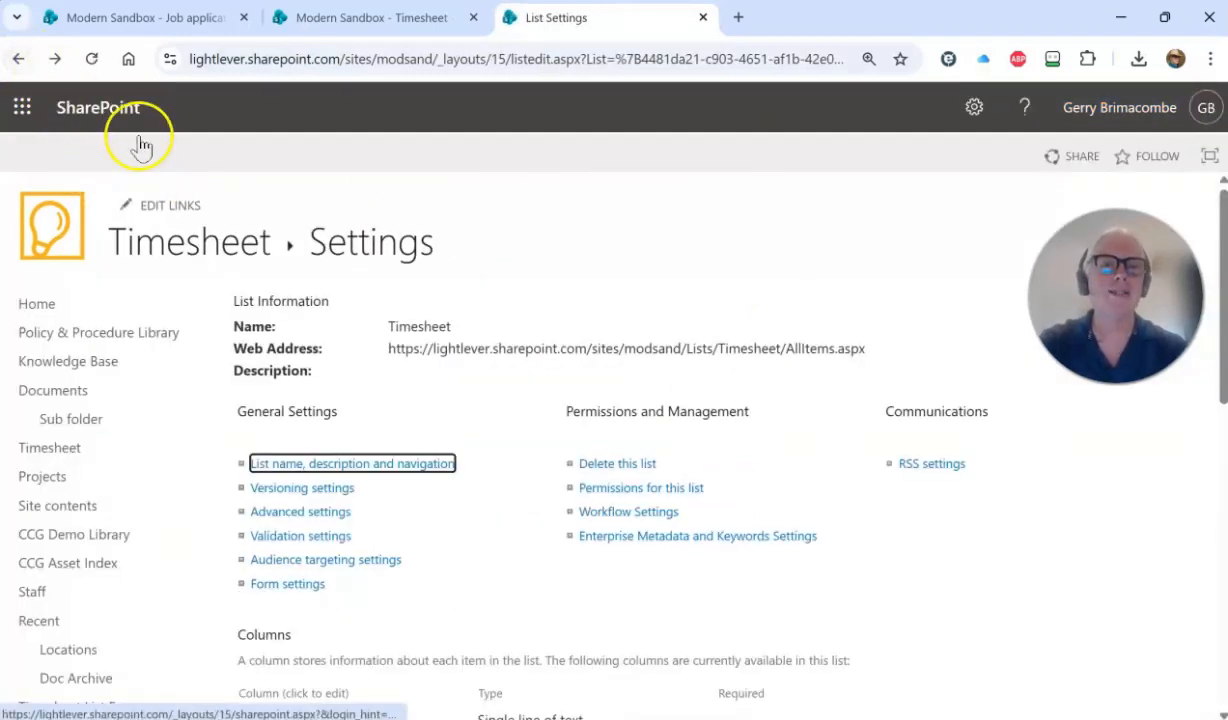
{"action": "left_click", "coordinate": [155, 245]}
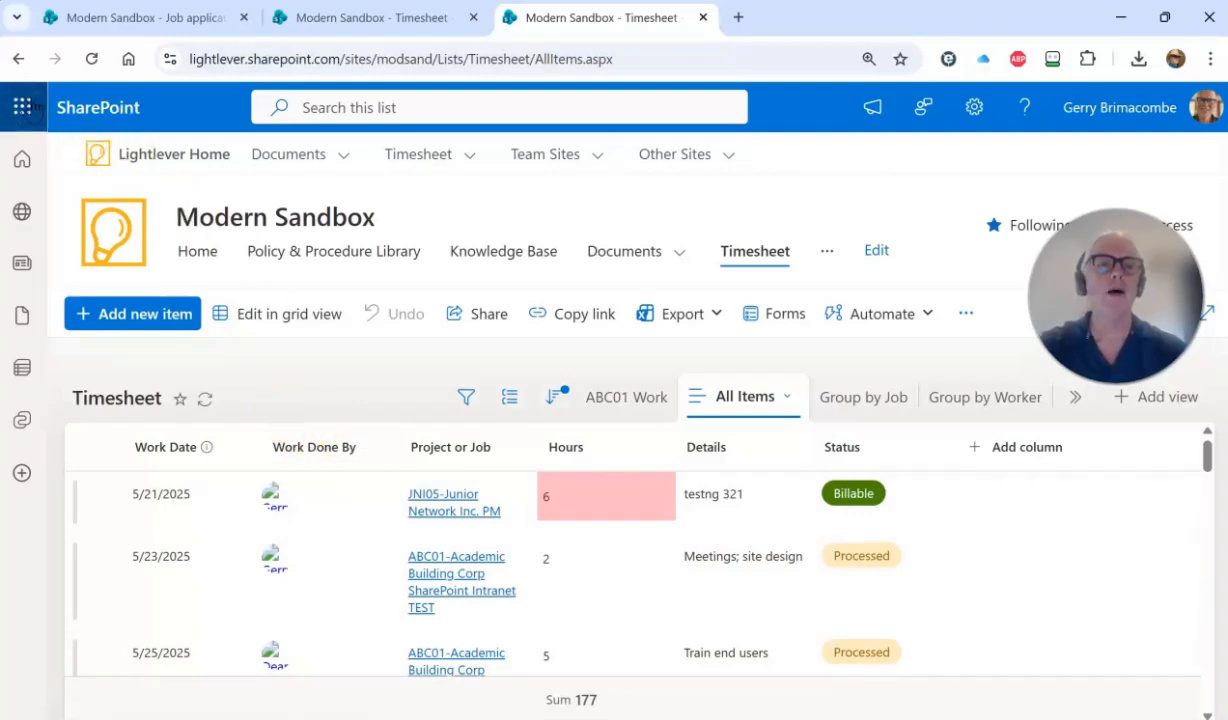
Step: Open Power Automate from the Microsoft 365 apps and start building an instant cloud flow from blank
{"action": "left_click", "coordinate": [24, 106]}
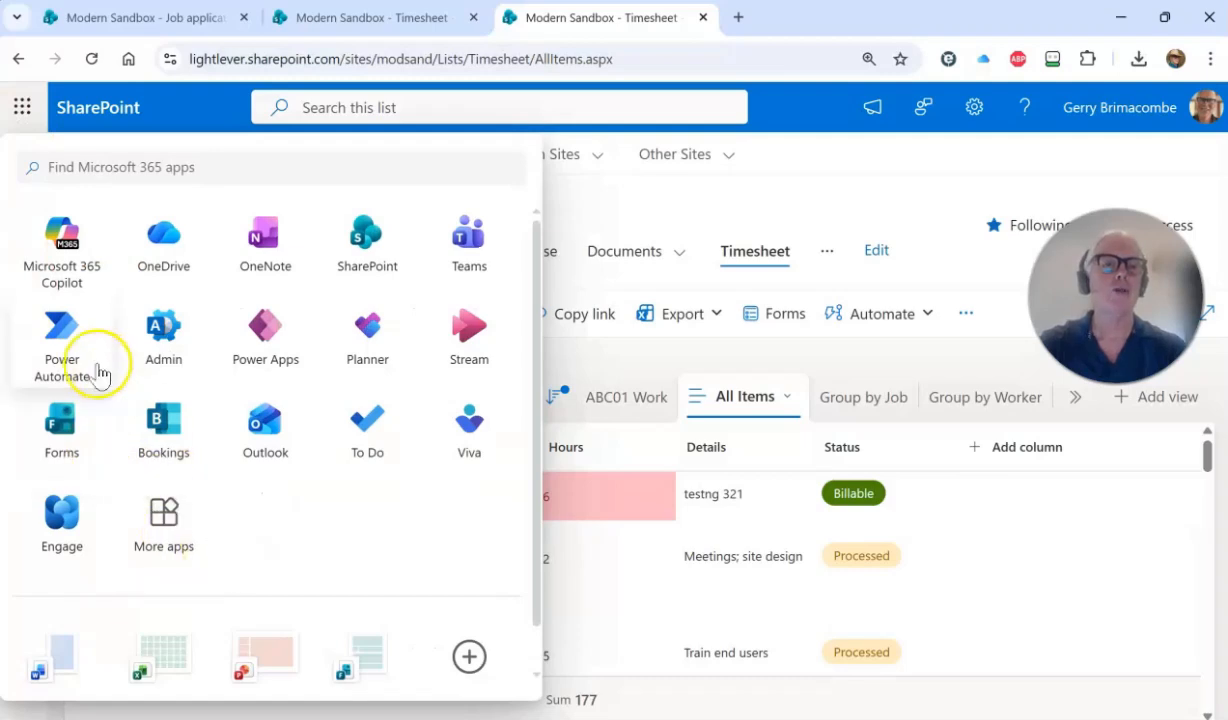
{"action": "left_click", "coordinate": [77, 345]}
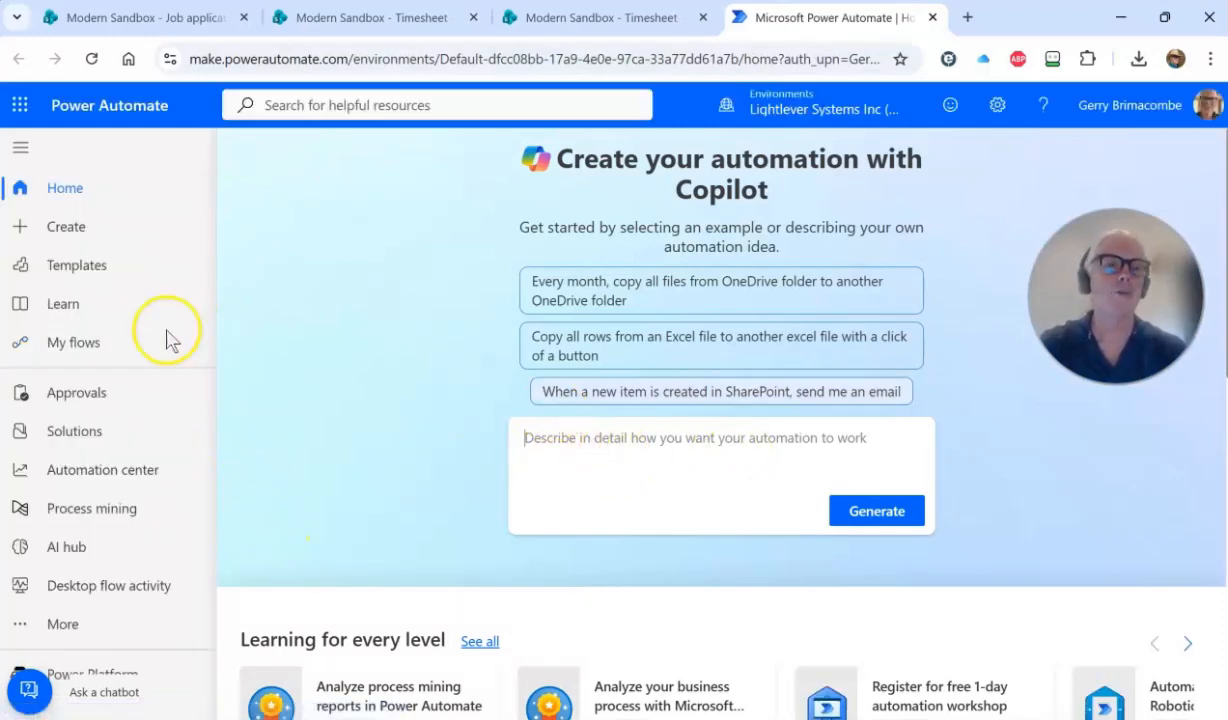
{"action": "left_click", "coordinate": [70, 234]}
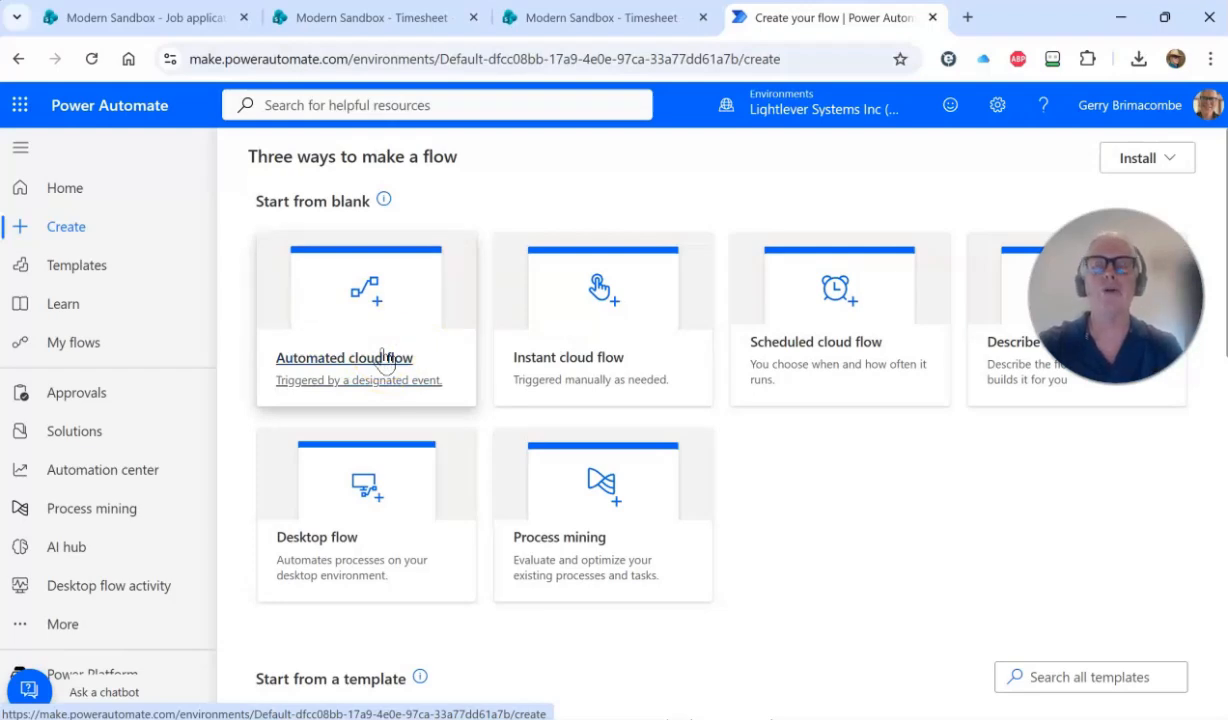
{"action": "left_click", "coordinate": [588, 369]}
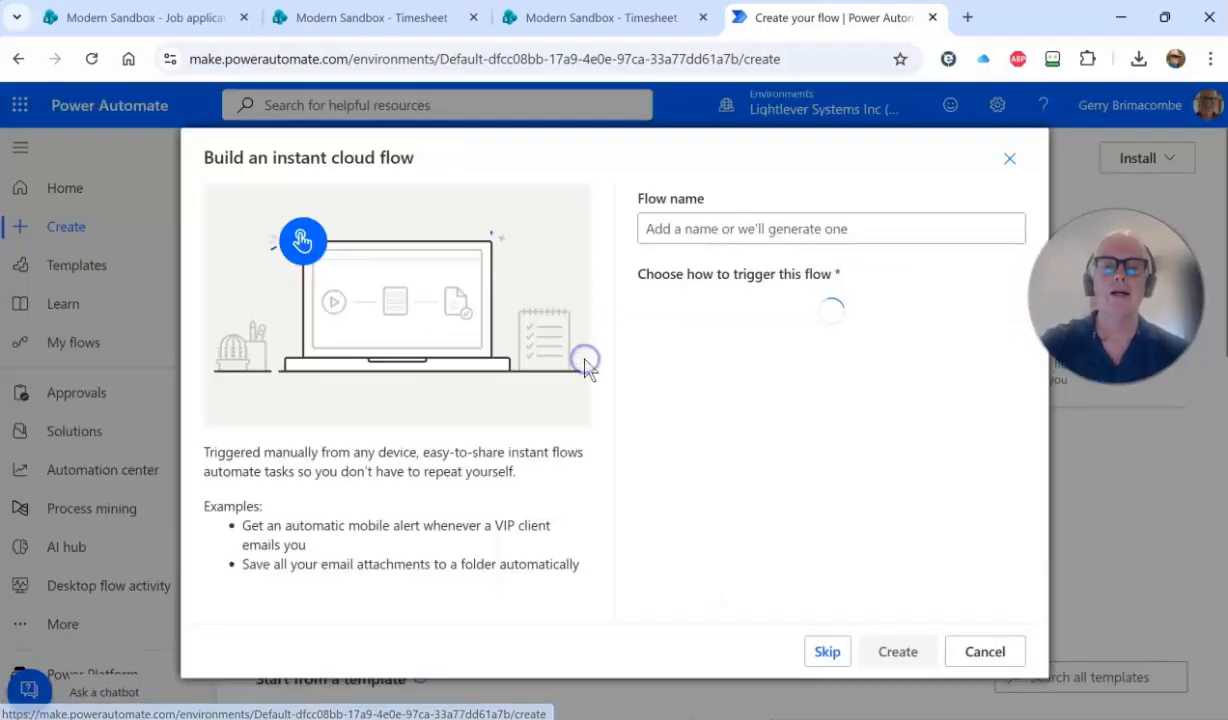
Step: Name the instant cloud flow Load Timesheet, choose the Manually trigger a flow trigger and create it
{"action": "left_click", "coordinate": [697, 230]}
{"action": "type", "text": "LOad TImesheet"}
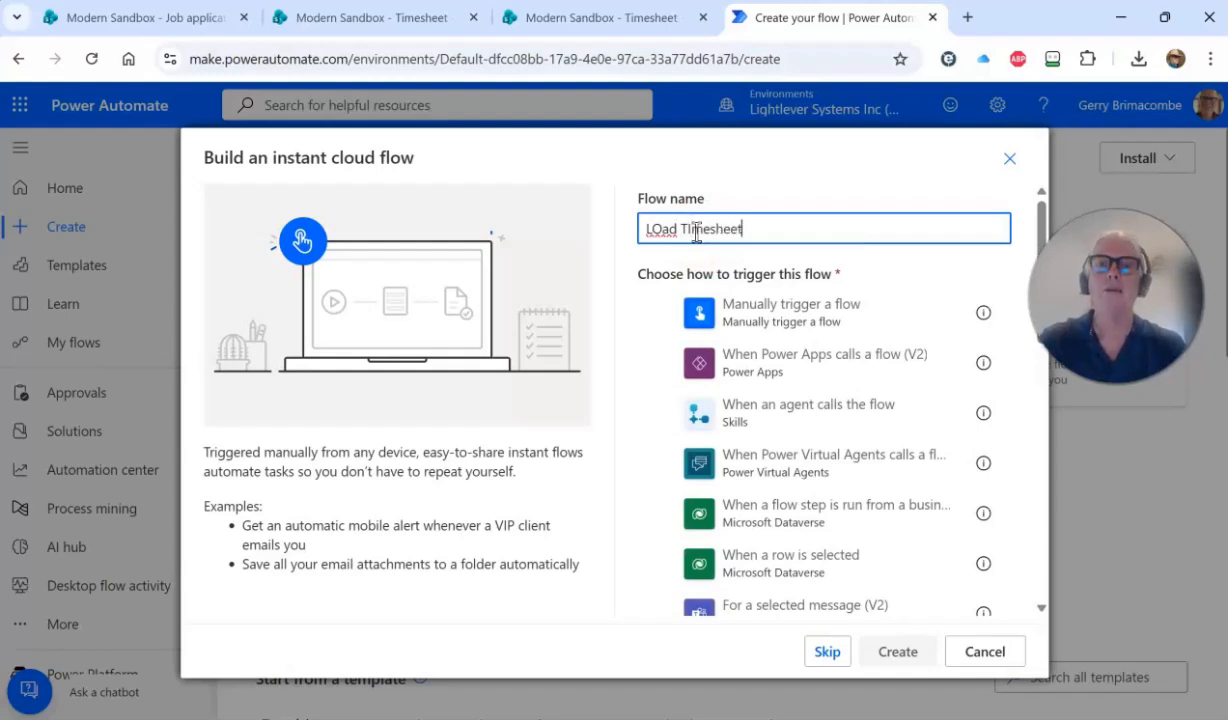
{"action": "left_click", "coordinate": [658, 230]}
{"action": "key", "text": "BackSpace"}
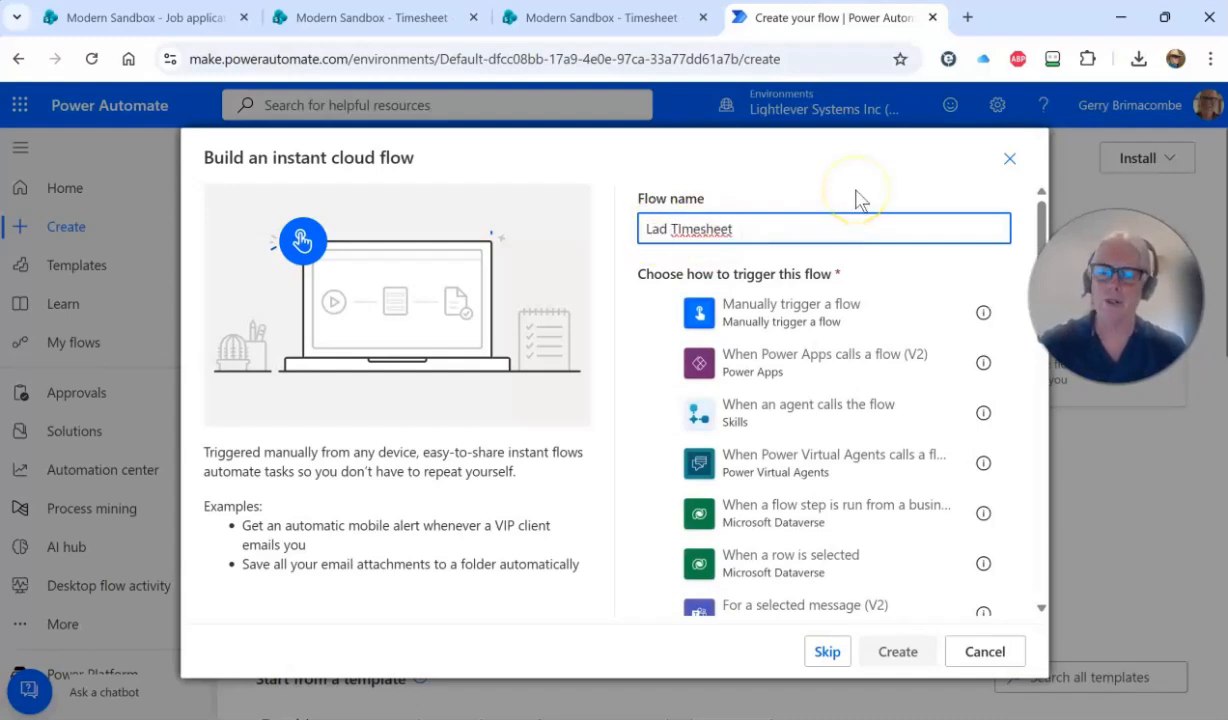
{"action": "type", "text": "o"}
{"action": "right_click", "coordinate": [707, 232]}
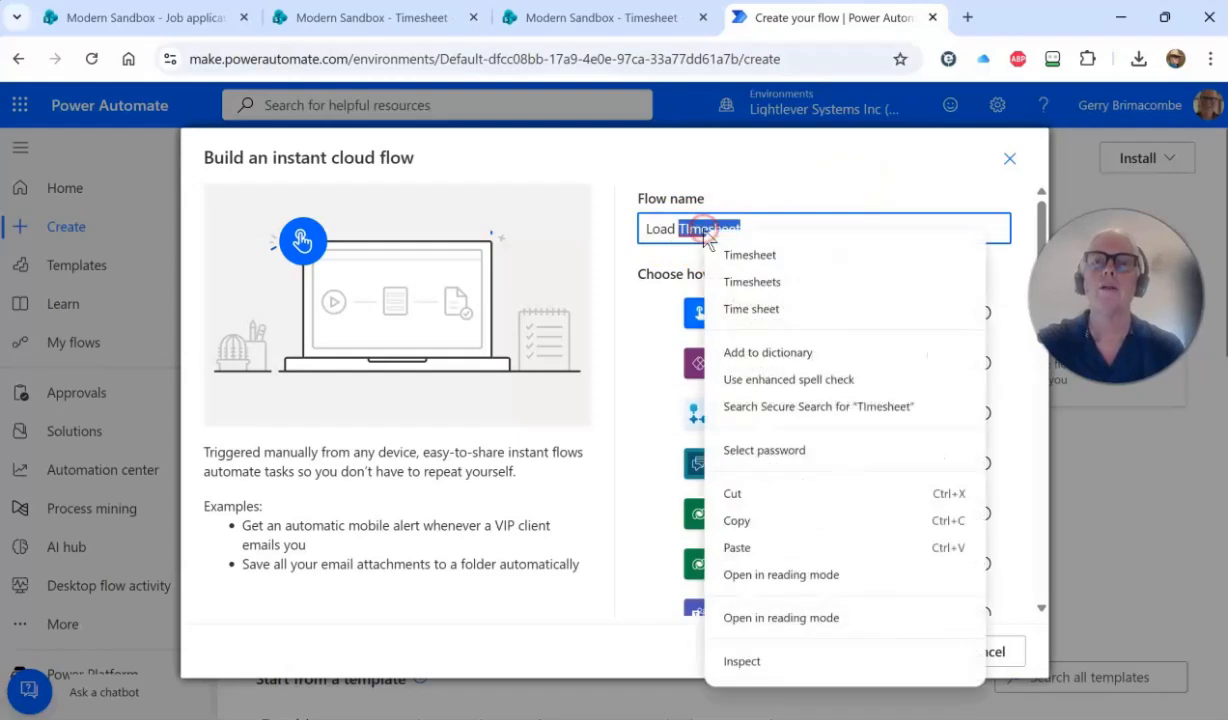
{"action": "left_click", "coordinate": [752, 257]}
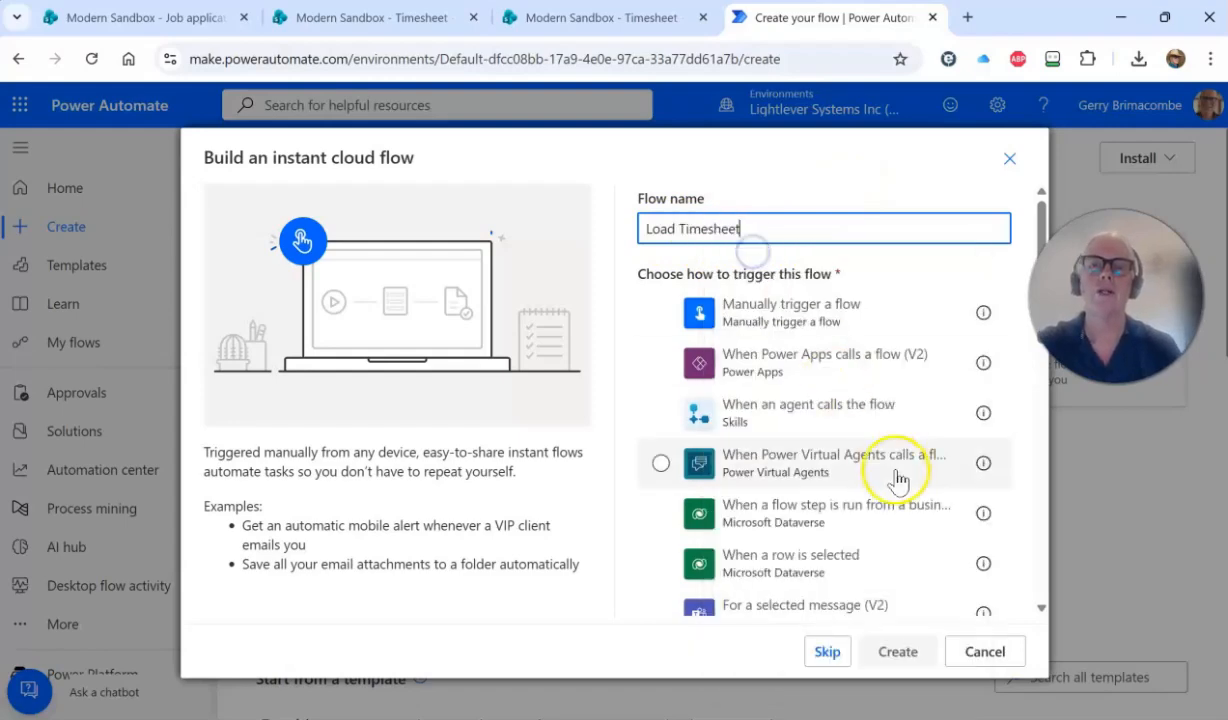
{"action": "left_click", "coordinate": [785, 327]}
{"action": "left_click", "coordinate": [893, 651]}
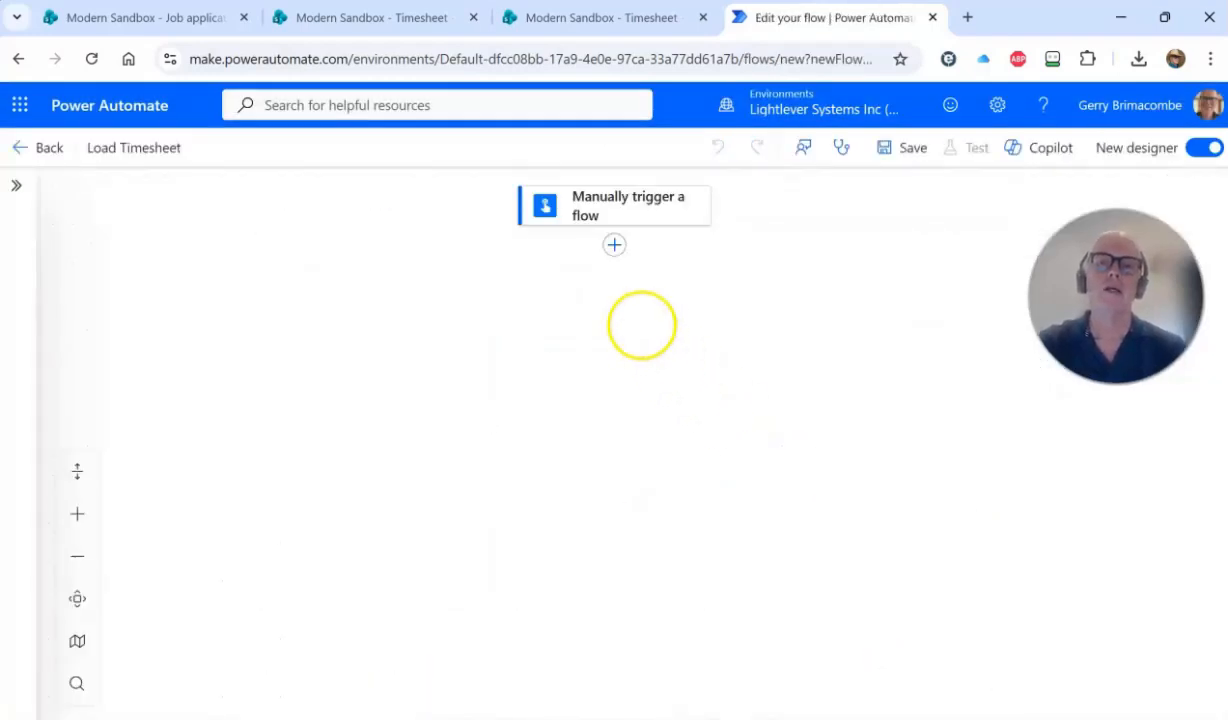
Step: Add the Excel Online (Business) action List rows present in a table after the trigger and sign in to create its connection
{"action": "left_click", "coordinate": [614, 245]}
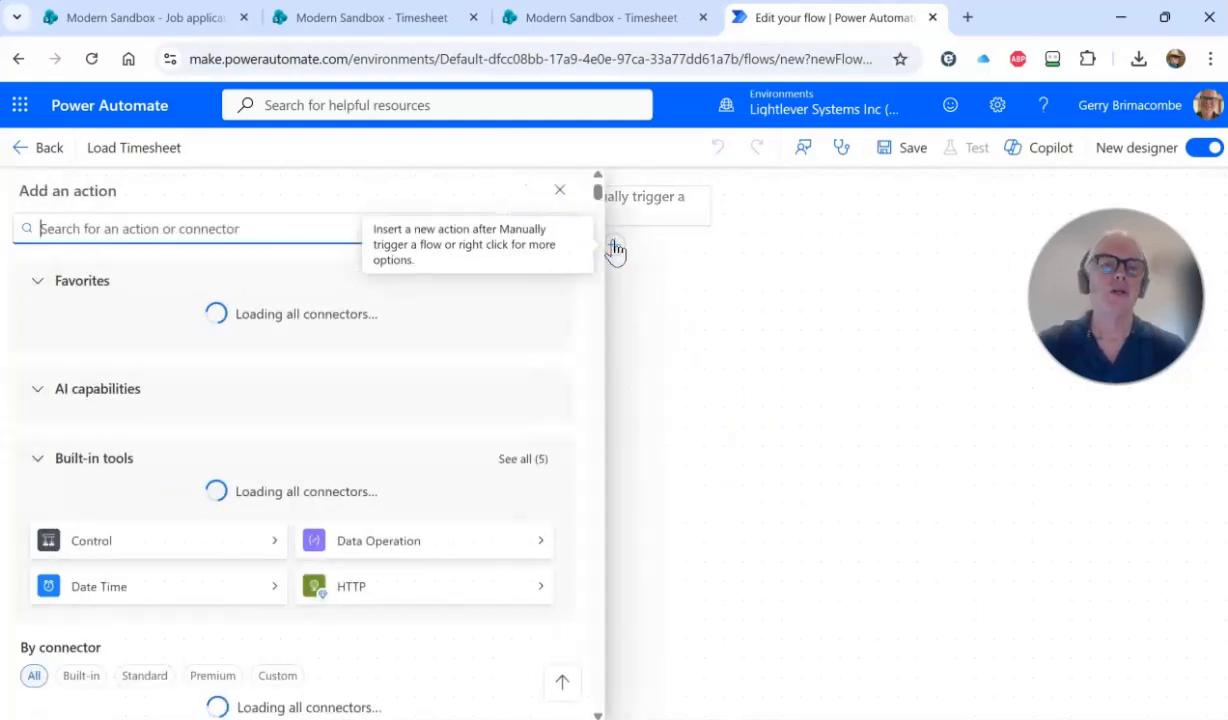
{"action": "left_click", "coordinate": [105, 229]}
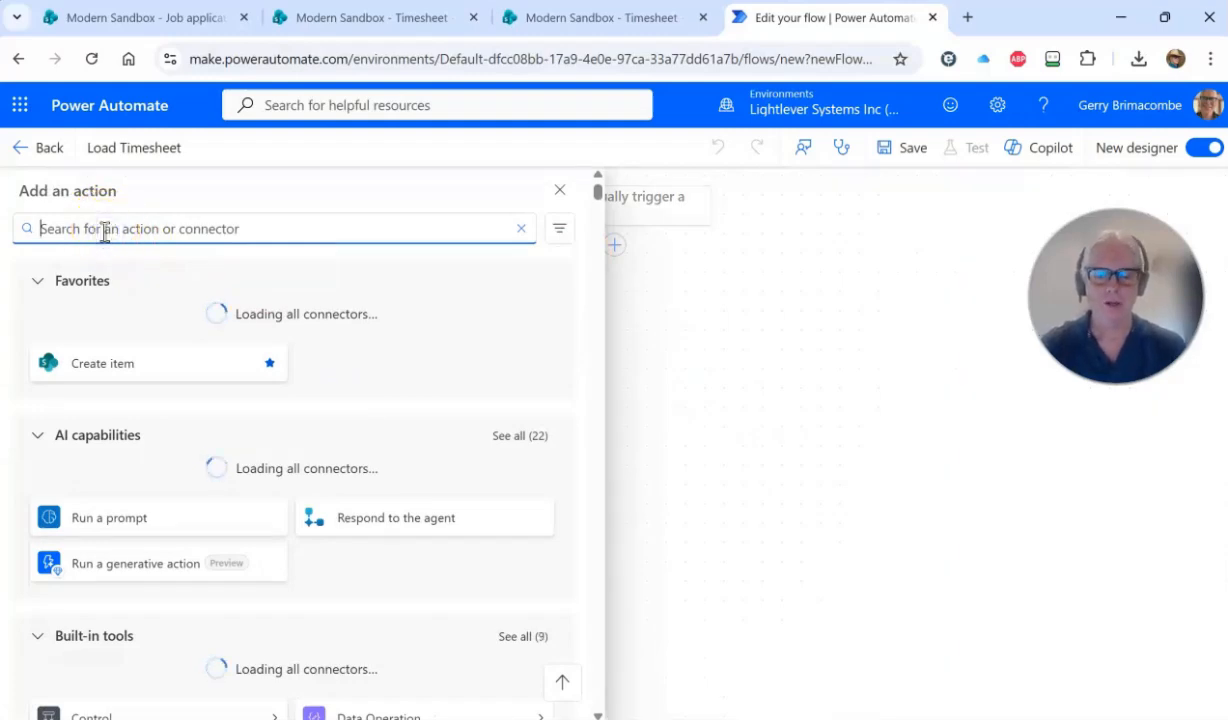
{"action": "type", "text": "excel"}
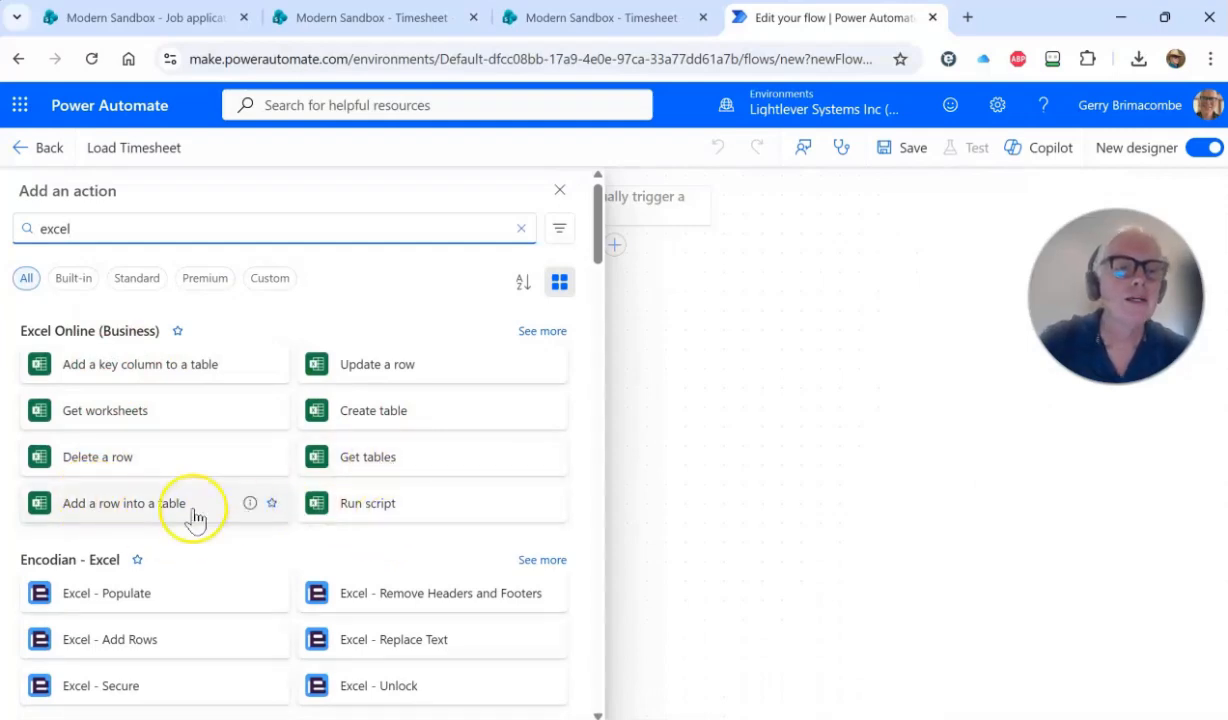
{"action": "left_click", "coordinate": [553, 336]}
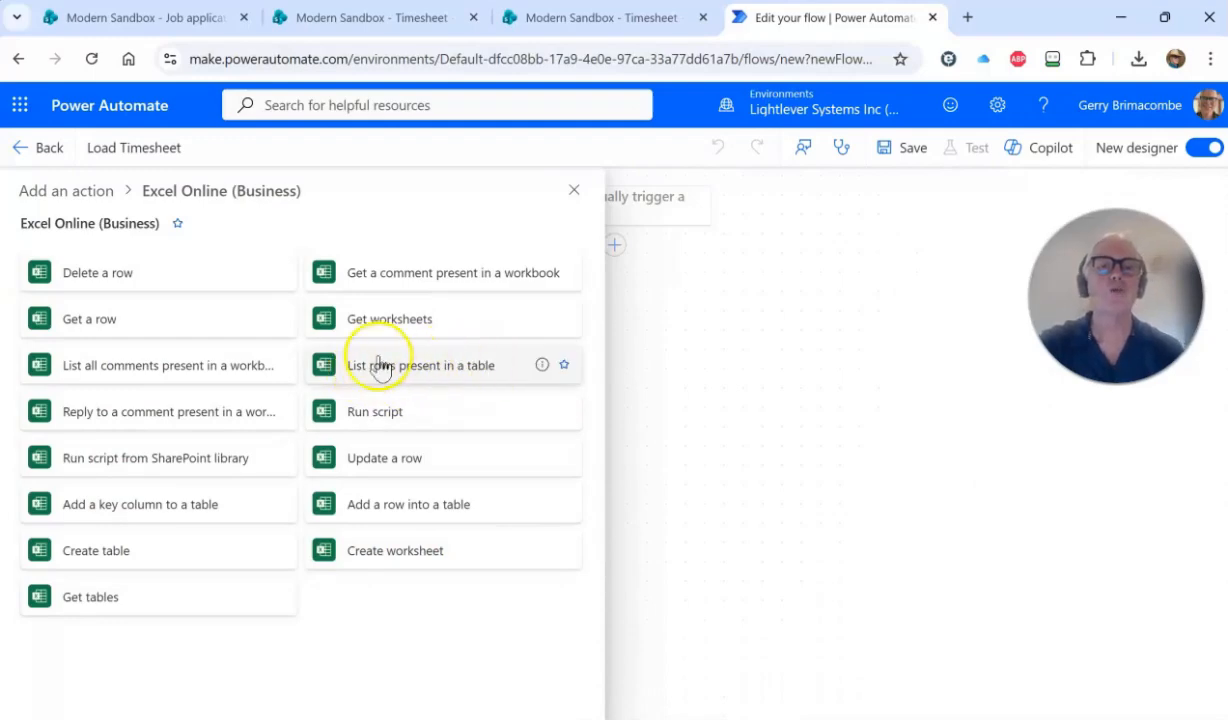
{"action": "left_click", "coordinate": [449, 376]}
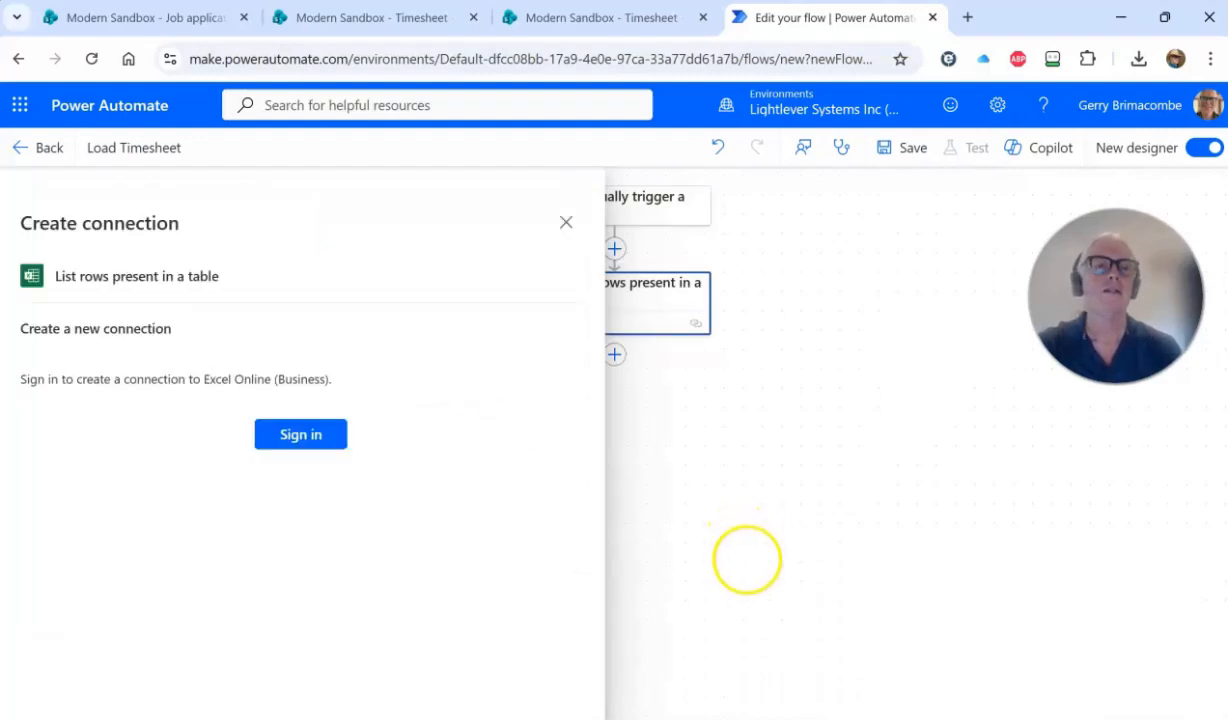
{"action": "left_click", "coordinate": [309, 440]}
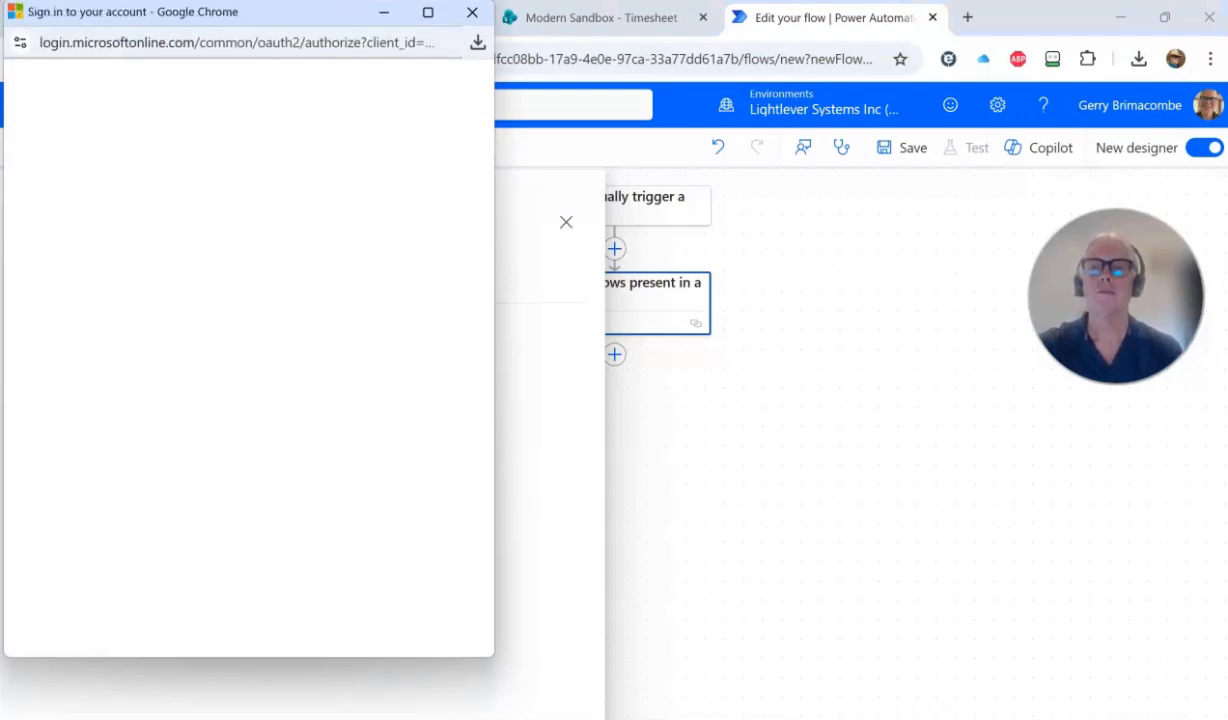
{"action": "left_click", "coordinate": [226, 220]}
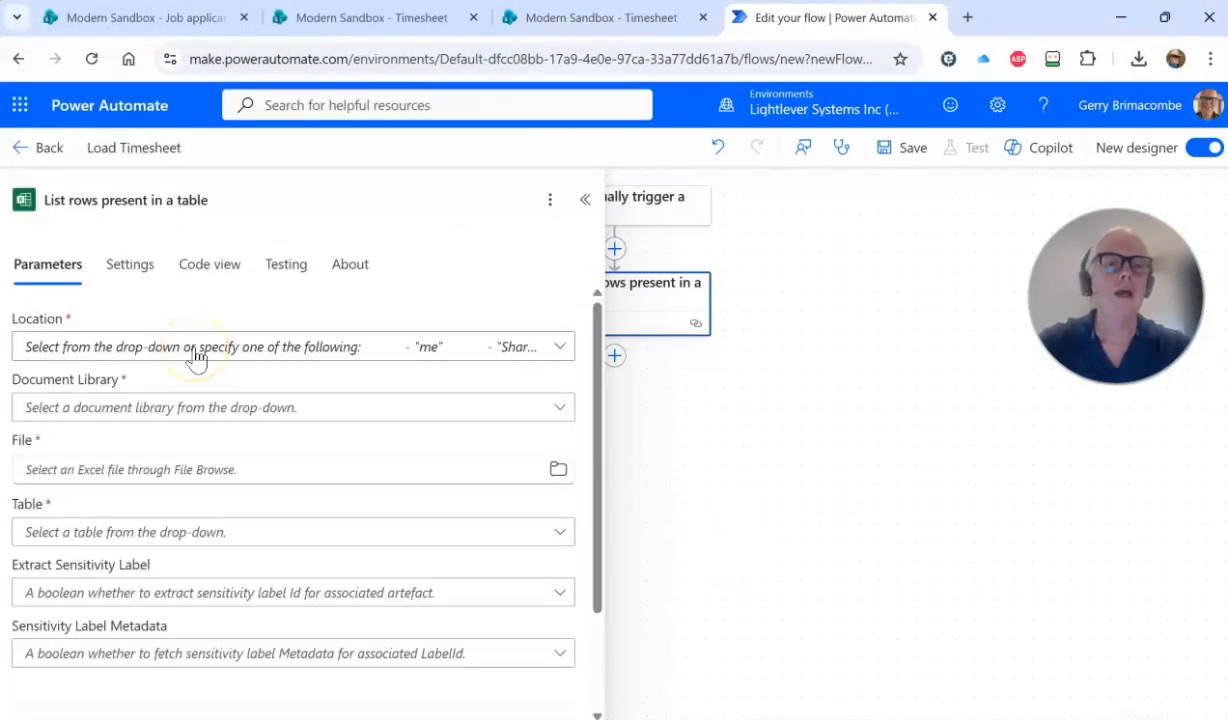
Step: Set the location to OneDrive for Business, library OneDrive, and choose the file /Marketing/_Video/2026-01-06 Excel to SP List/TS Data.xlsx
{"action": "left_click", "coordinate": [560, 348]}
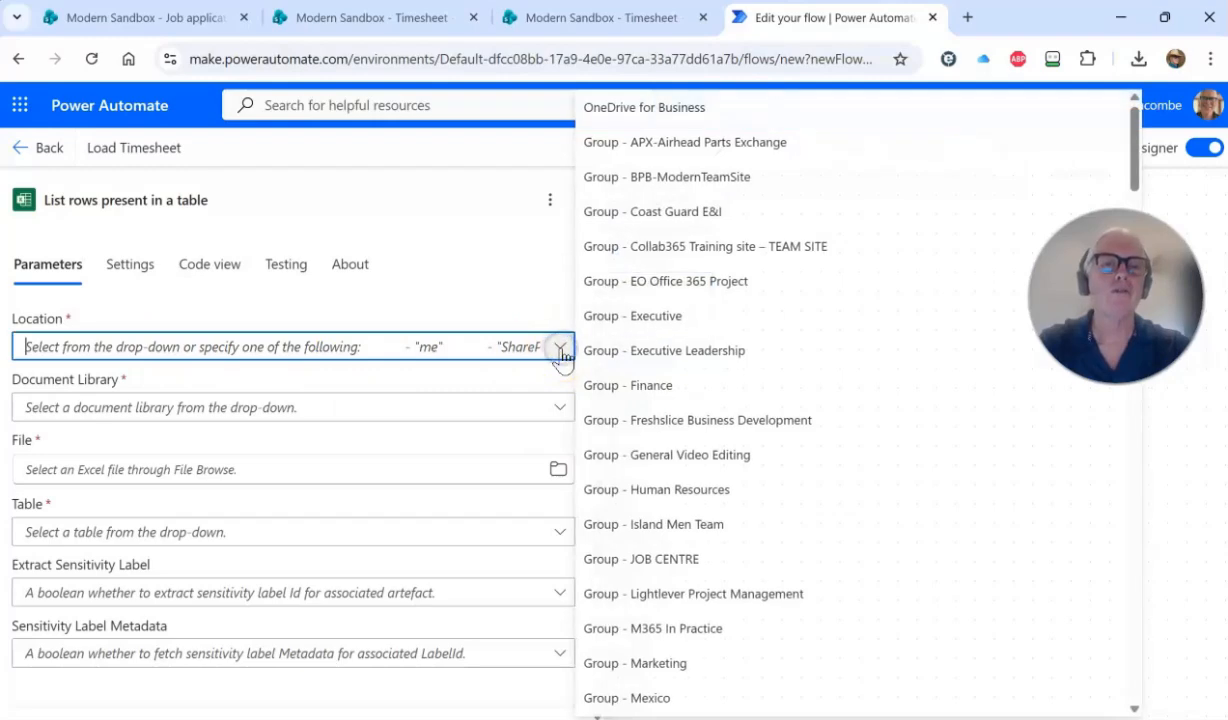
{"action": "left_click", "coordinate": [642, 108]}
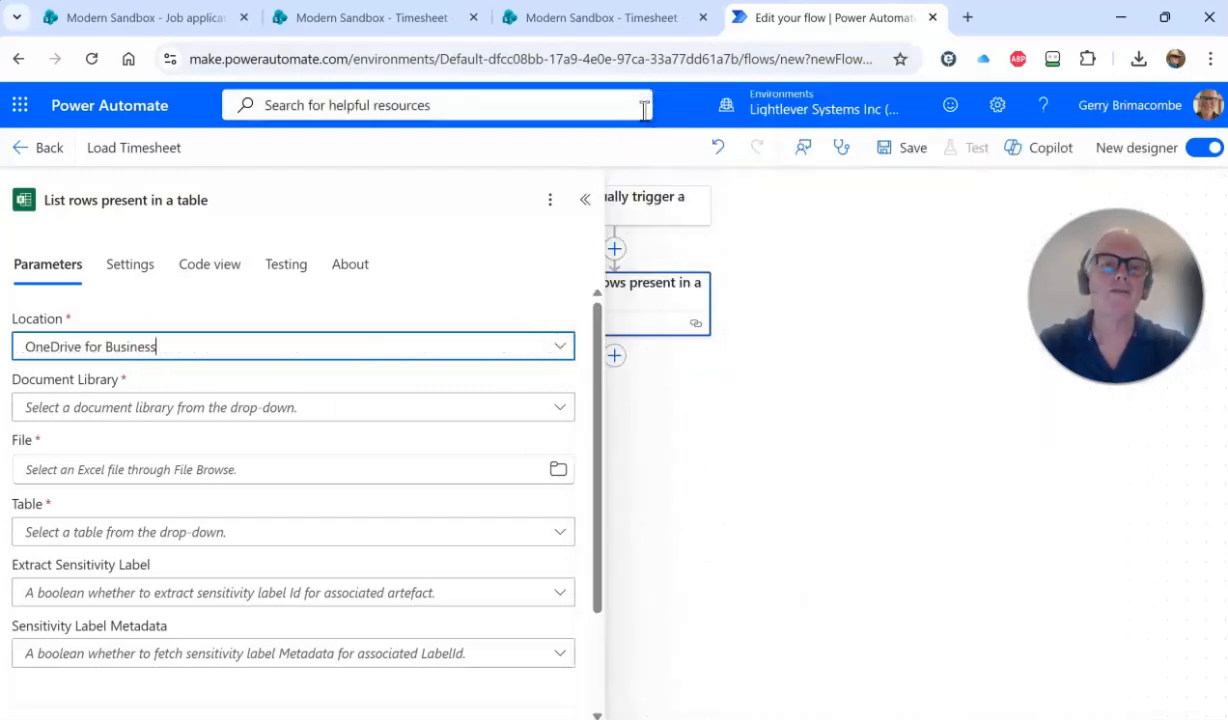
{"action": "left_click", "coordinate": [559, 470]}
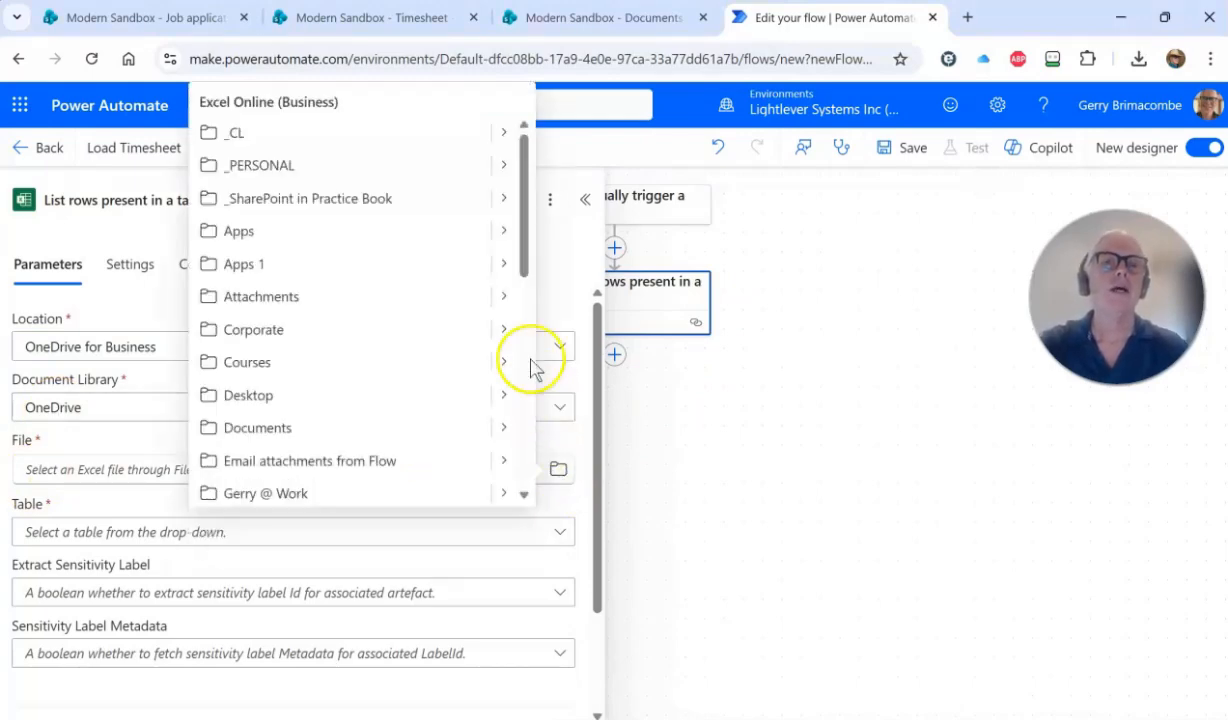
{"action": "scroll", "coordinate": [406, 400], "scroll_direction": "down", "scroll_amount": 2}
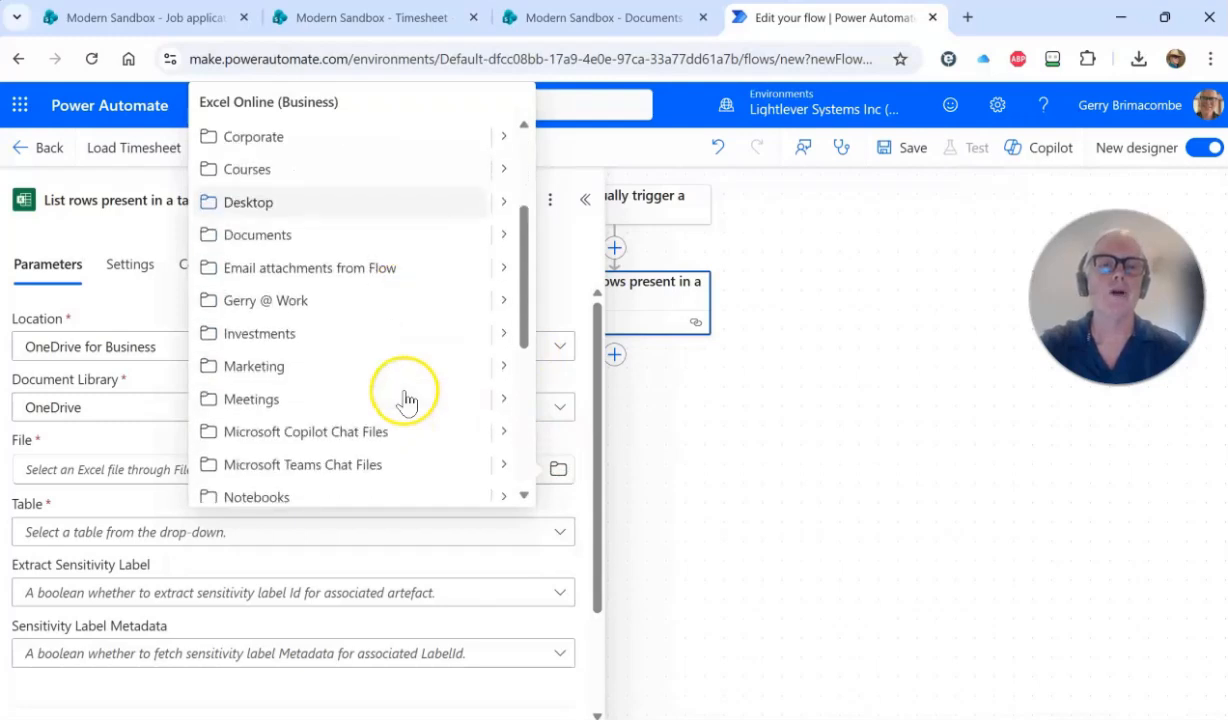
{"action": "left_click", "coordinate": [502, 370]}
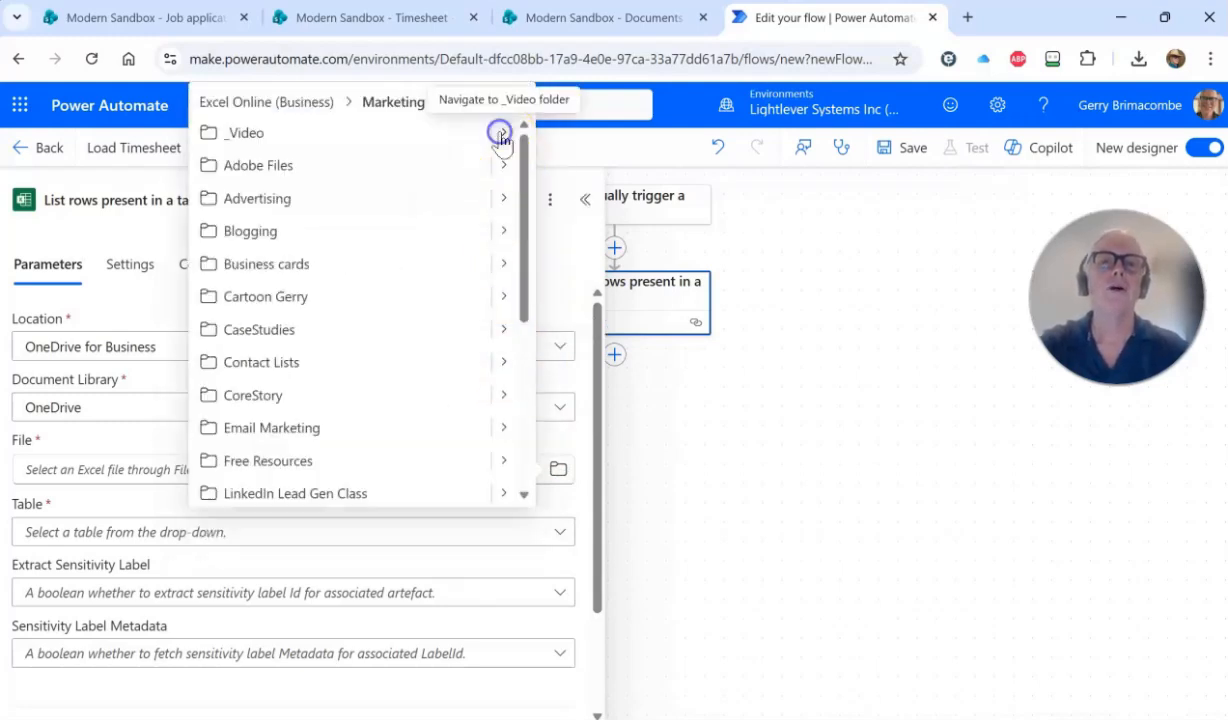
{"action": "left_click", "coordinate": [503, 140]}
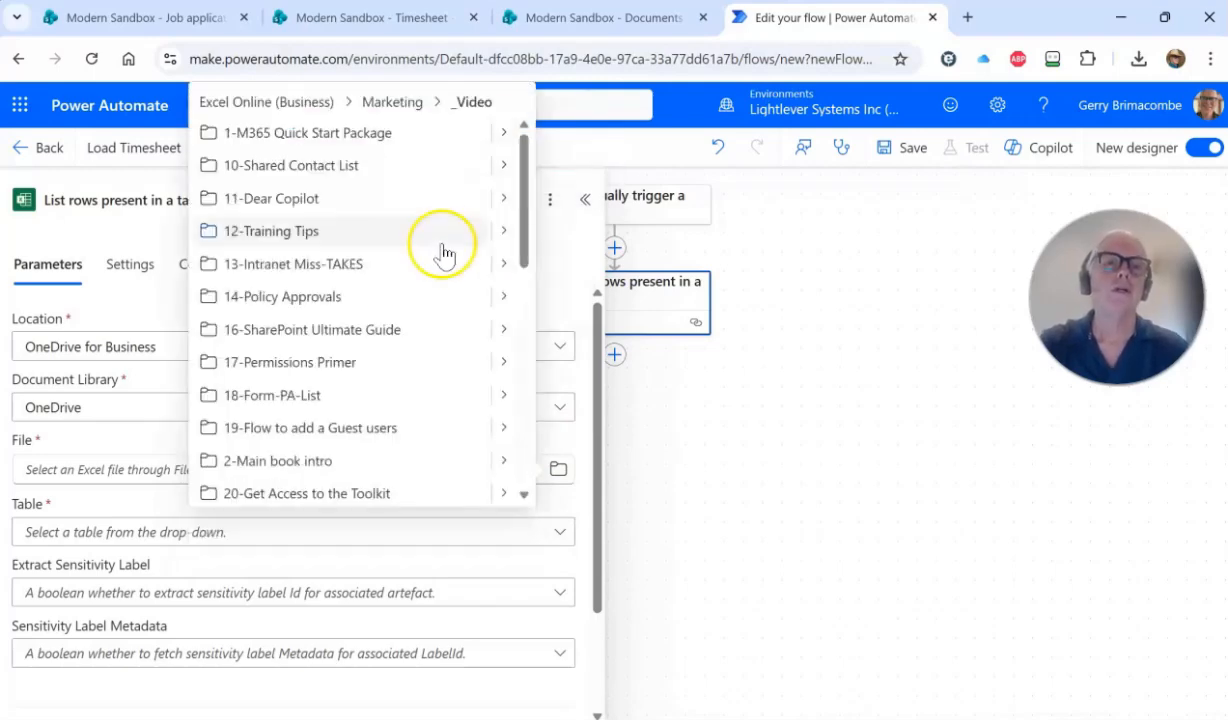
{"action": "scroll", "coordinate": [440, 250], "scroll_direction": "down", "scroll_amount": 6}
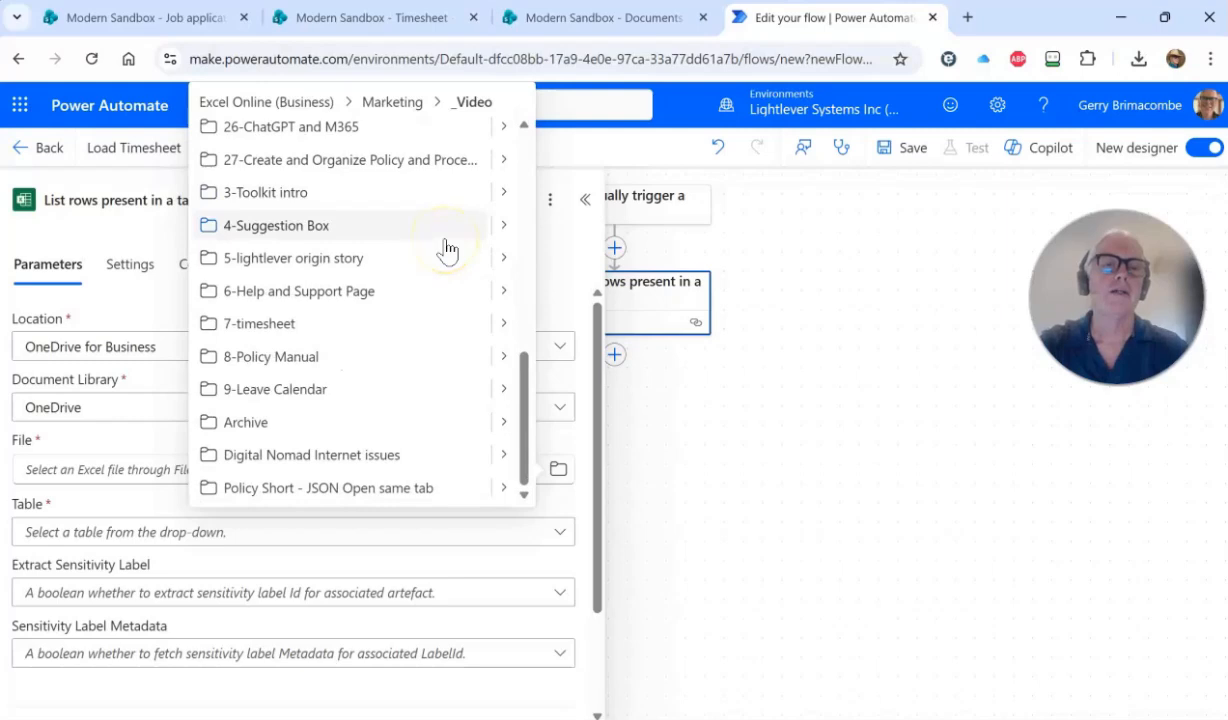
{"action": "scroll", "coordinate": [440, 265], "scroll_direction": "up", "scroll_amount": 5}
{"action": "scroll", "coordinate": [443, 268], "scroll_direction": "up", "scroll_amount": 3}
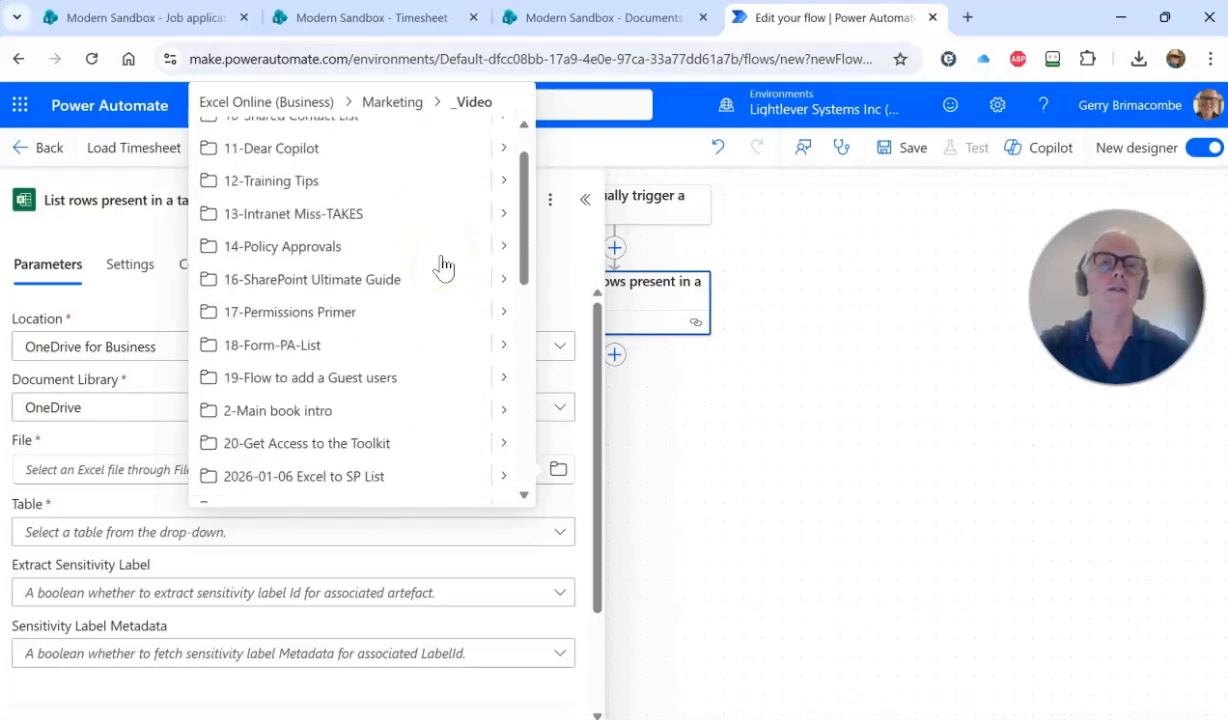
{"action": "scroll", "coordinate": [443, 268], "scroll_direction": "down", "scroll_amount": 2}
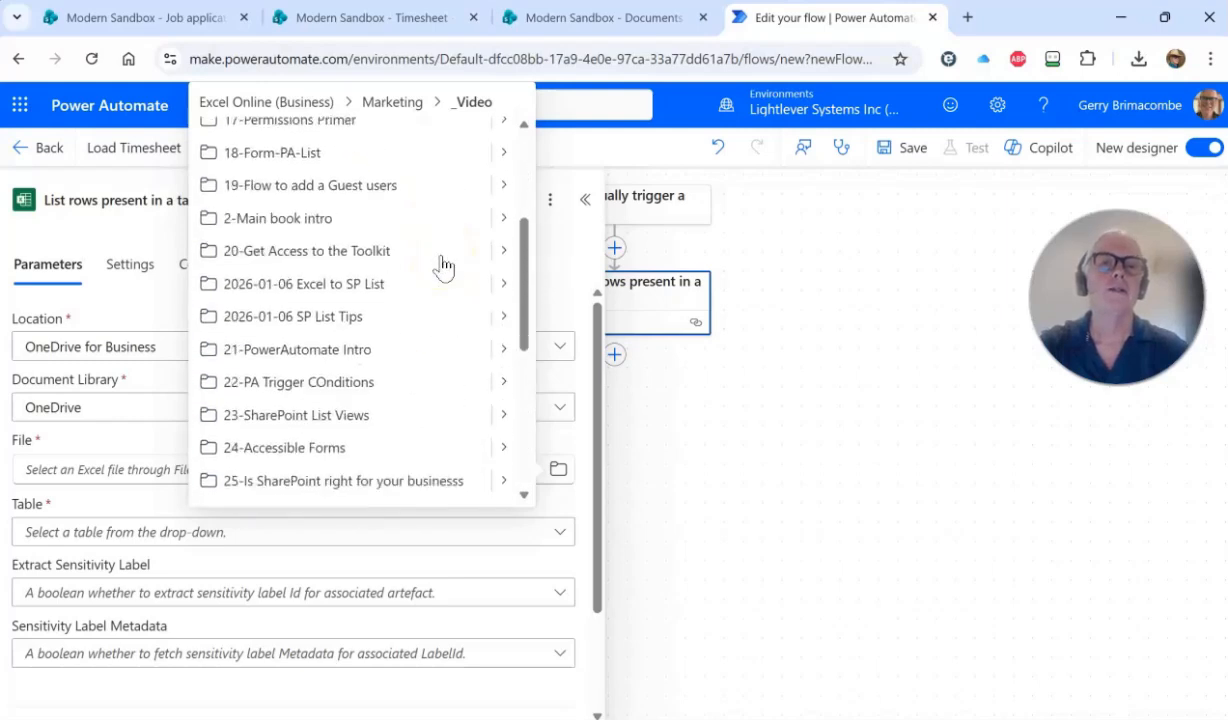
{"action": "left_click", "coordinate": [502, 283]}
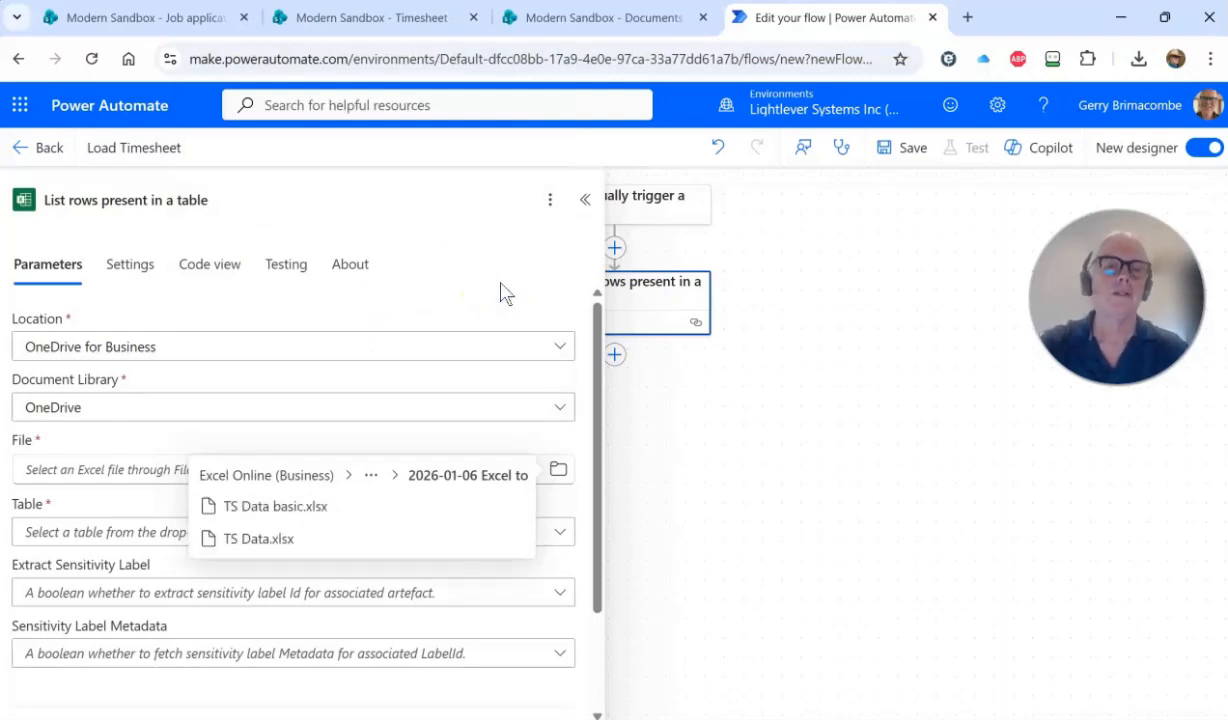
{"action": "left_click", "coordinate": [238, 540]}
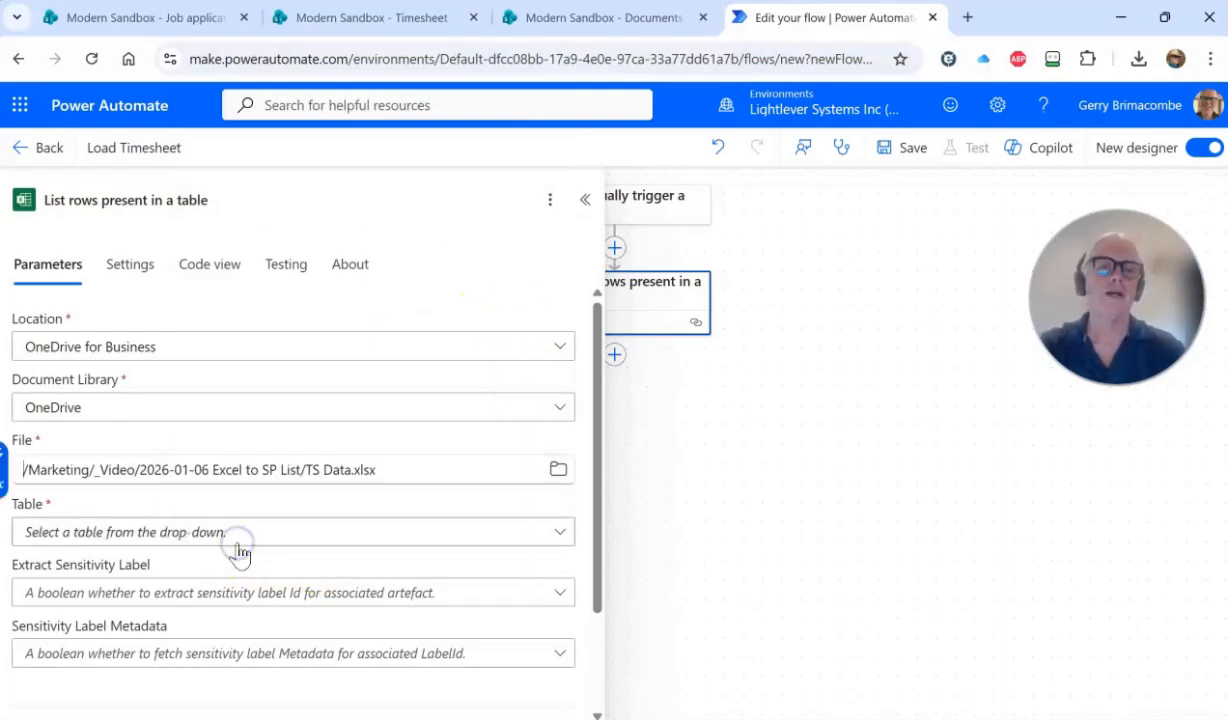
Step: Select Table2 as the table for the List rows action and close its settings
{"action": "scroll", "coordinate": [331, 455], "scroll_direction": "down", "scroll_amount": 2}
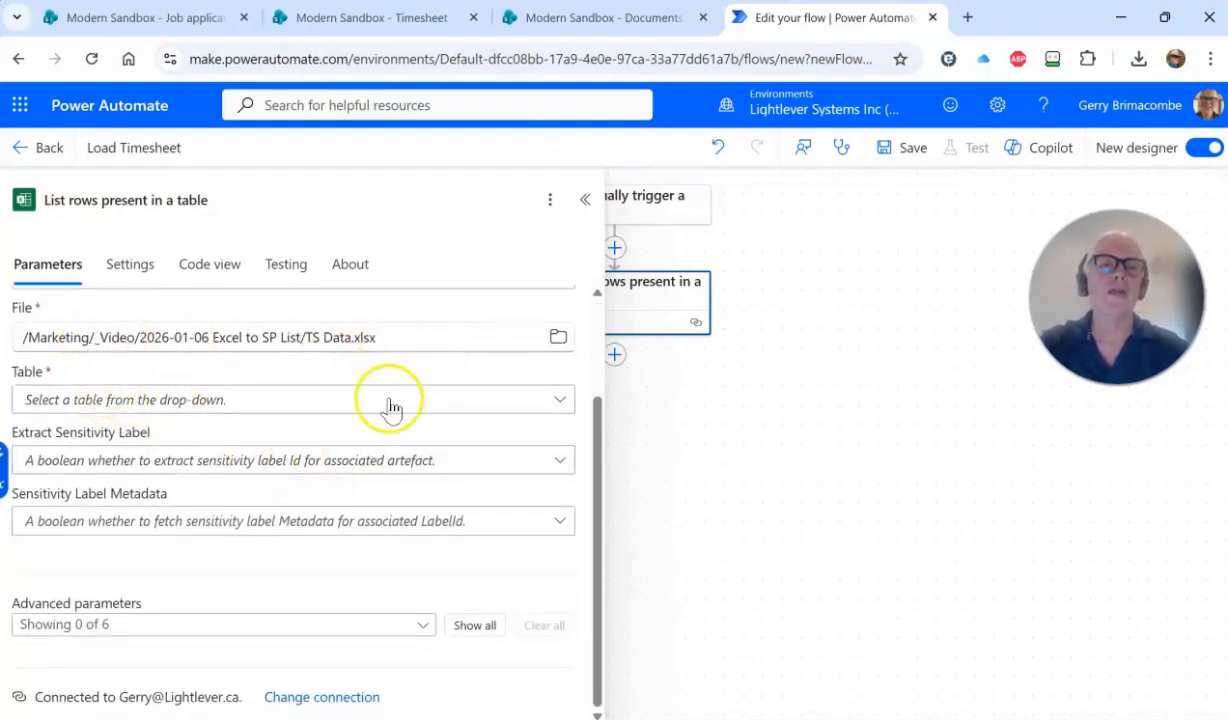
{"action": "left_click", "coordinate": [250, 408]}
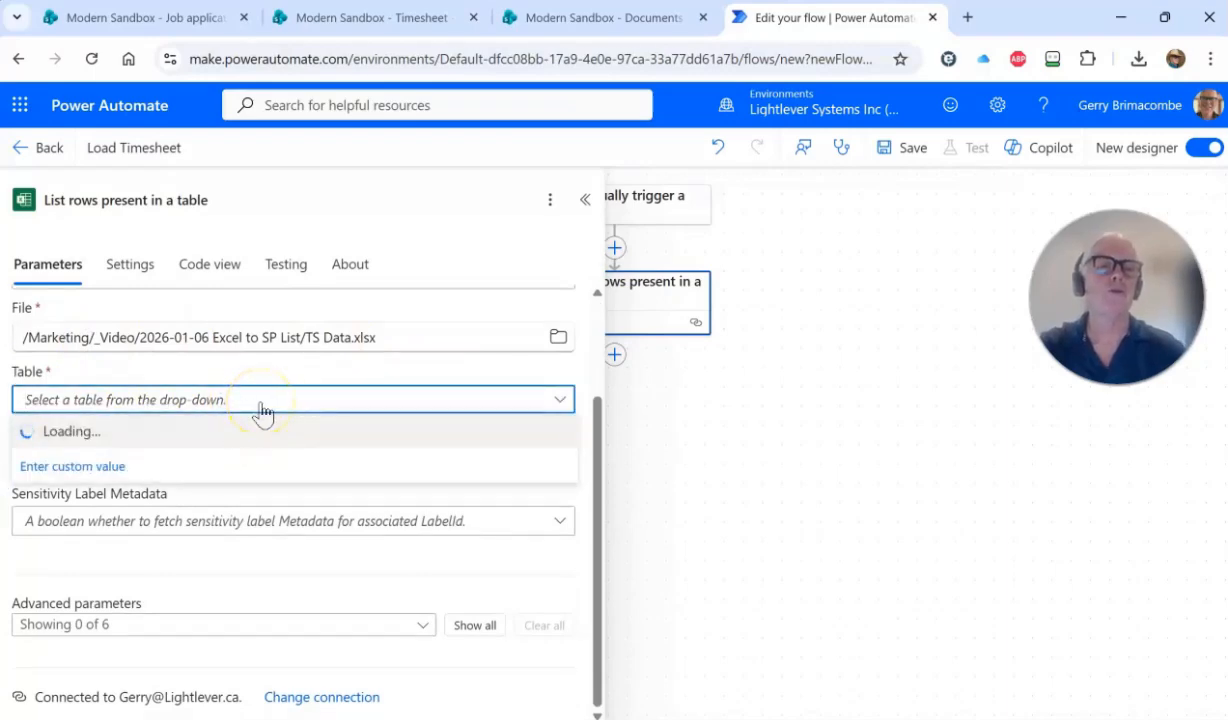
{"action": "left_click", "coordinate": [77, 432]}
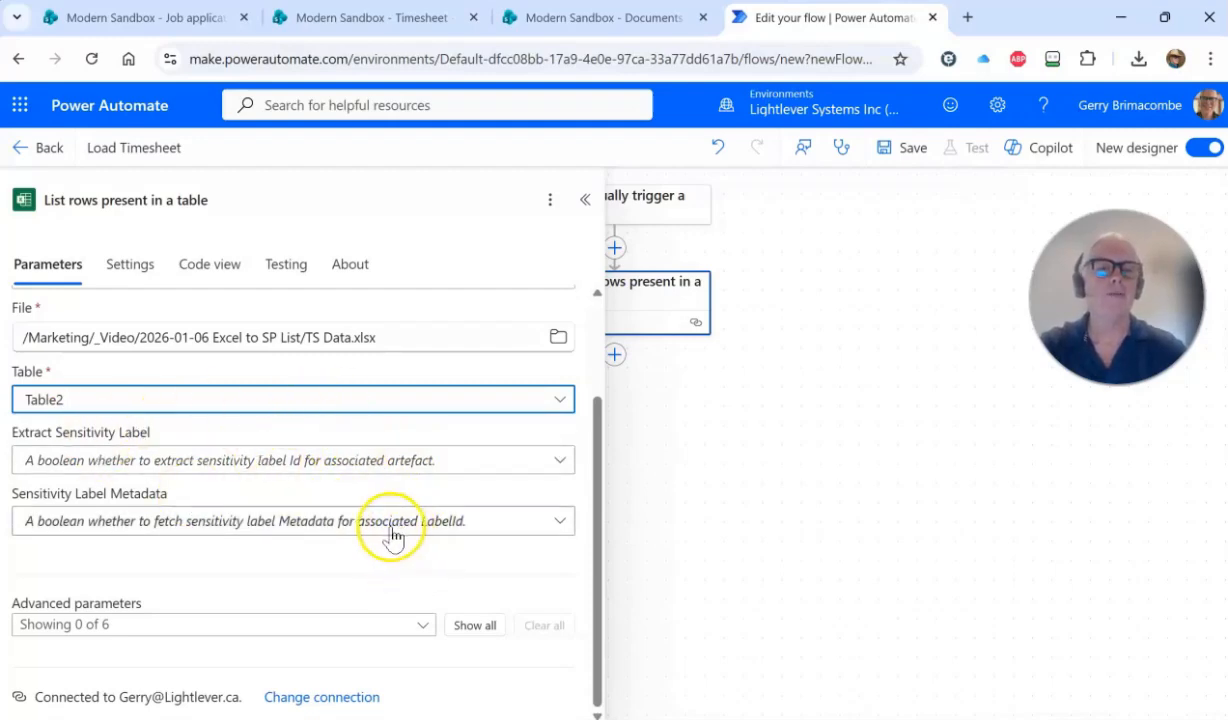
{"action": "left_click", "coordinate": [685, 513]}
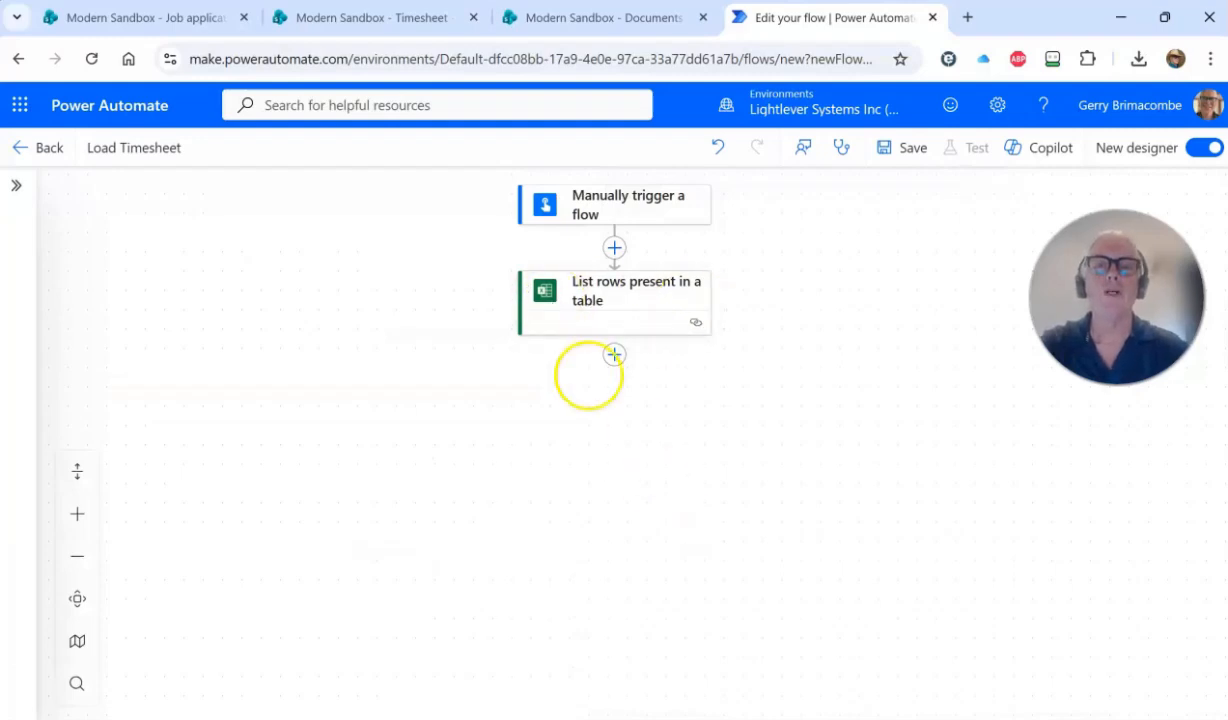
Step: Add a SharePoint Create item action after the List rows action, with the Modern Sandbox site and the Timesheet list
{"action": "left_click", "coordinate": [614, 356]}
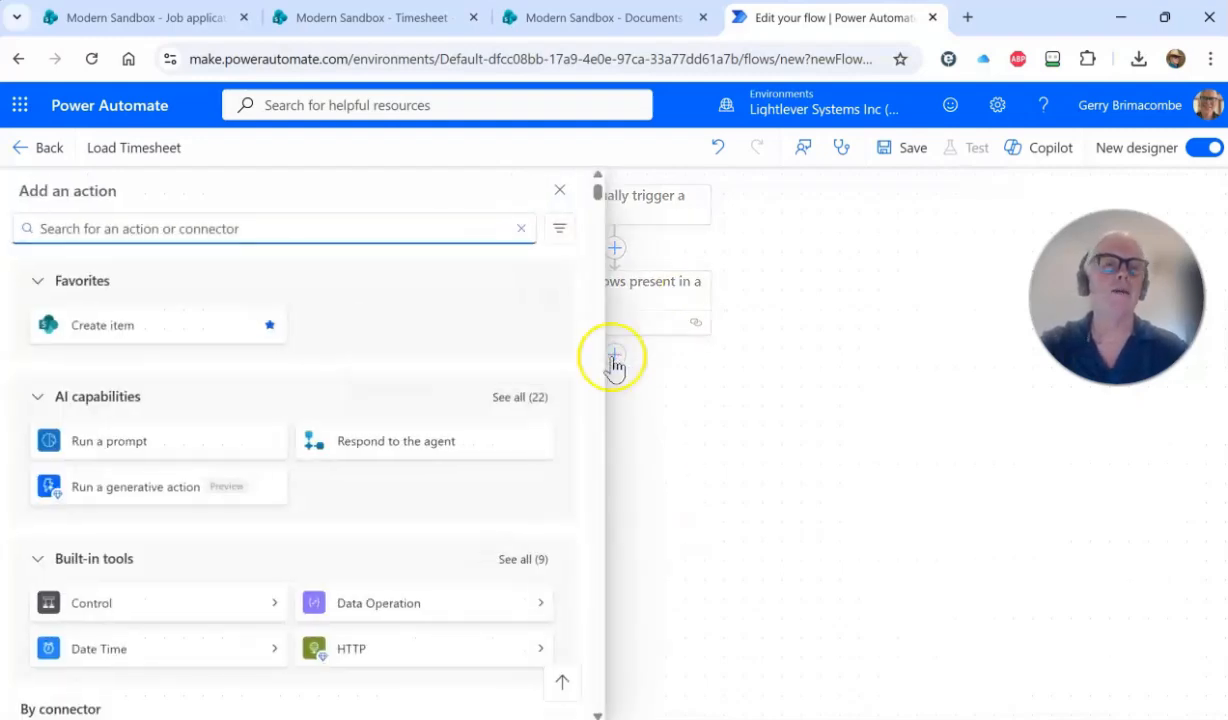
{"action": "left_click", "coordinate": [106, 330]}
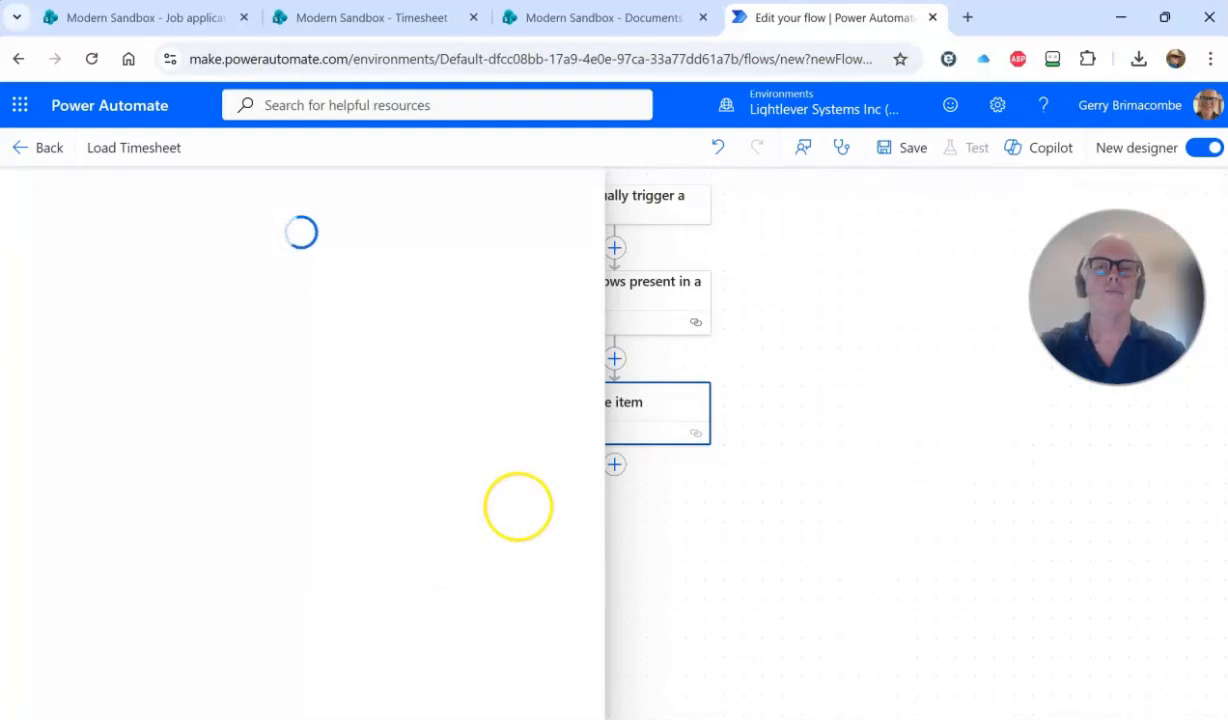
{"action": "left_click", "coordinate": [236, 356]}
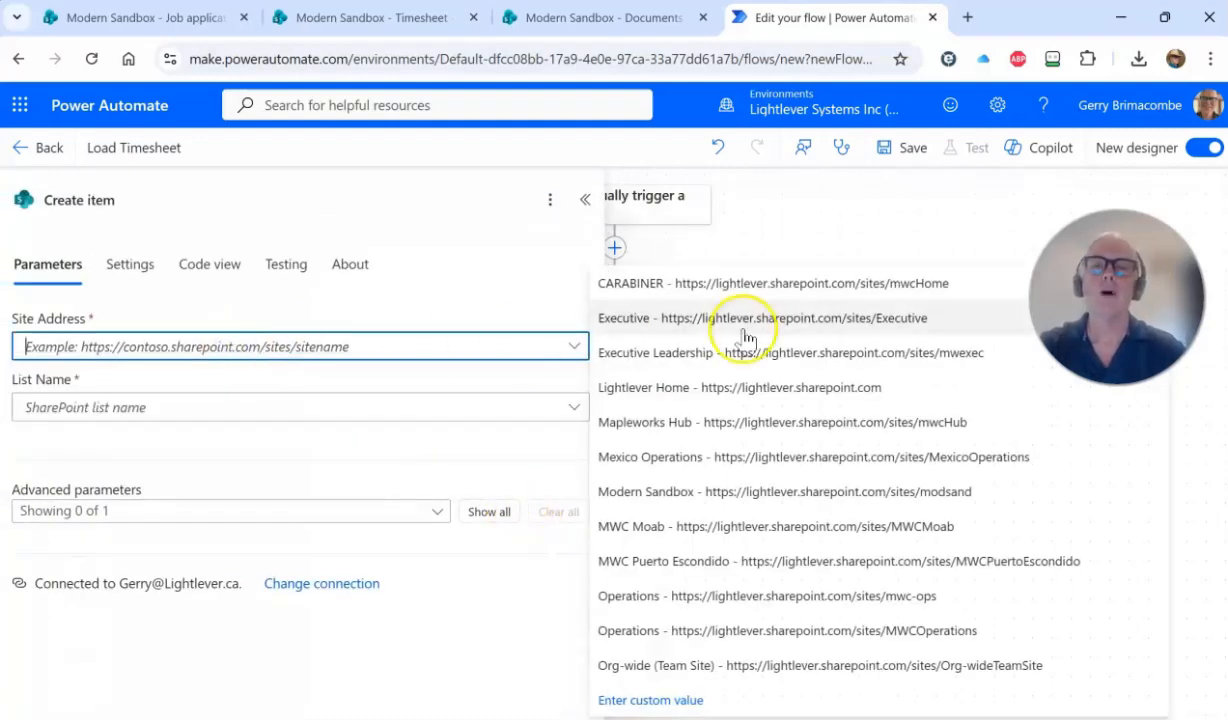
{"action": "left_click", "coordinate": [683, 497]}
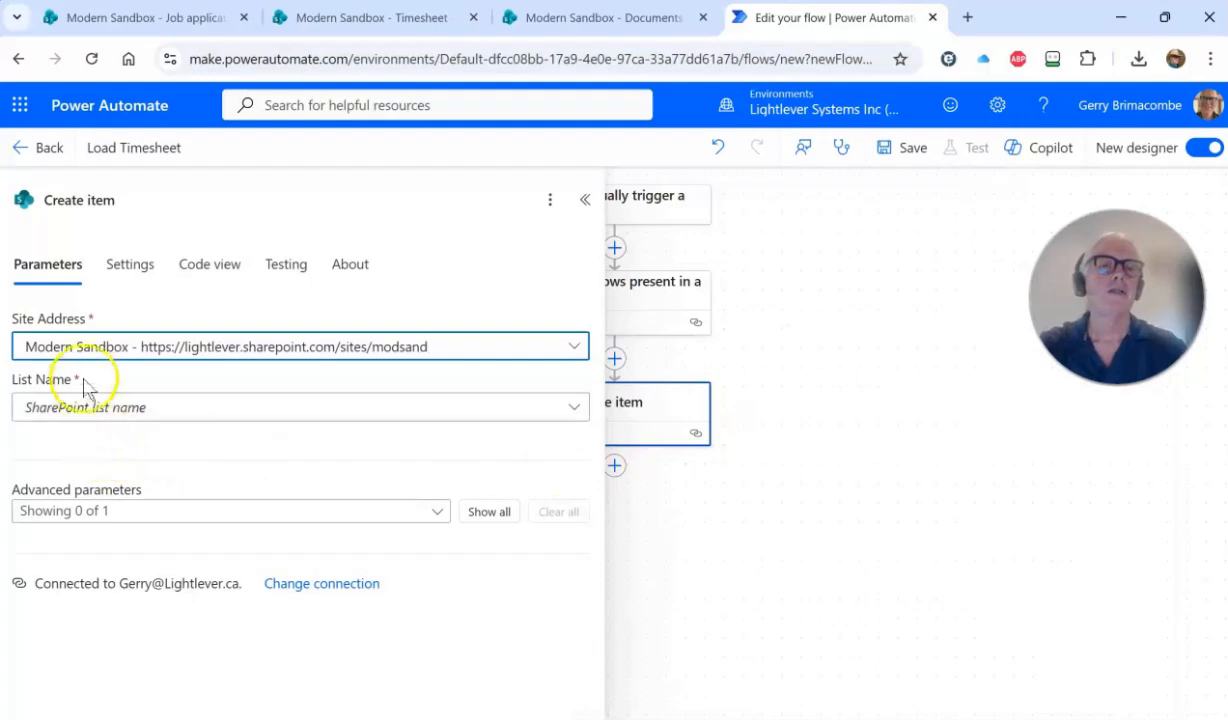
{"action": "left_click", "coordinate": [224, 421]}
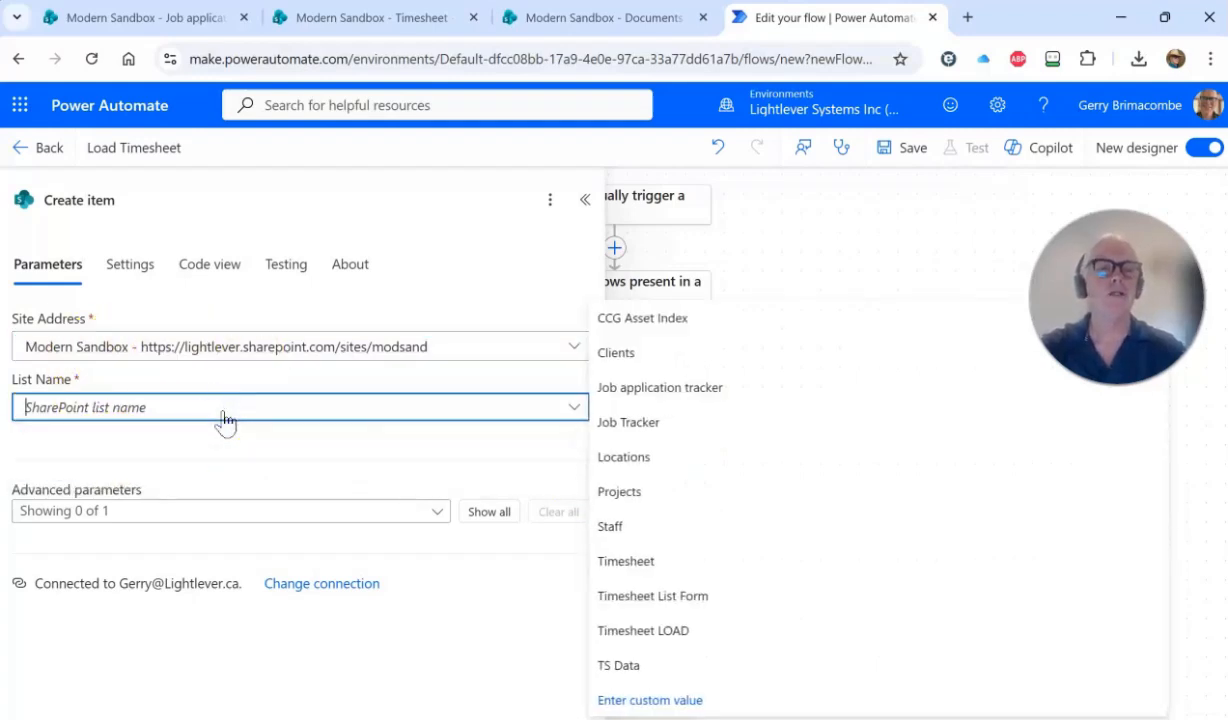
{"action": "left_click", "coordinate": [647, 564]}
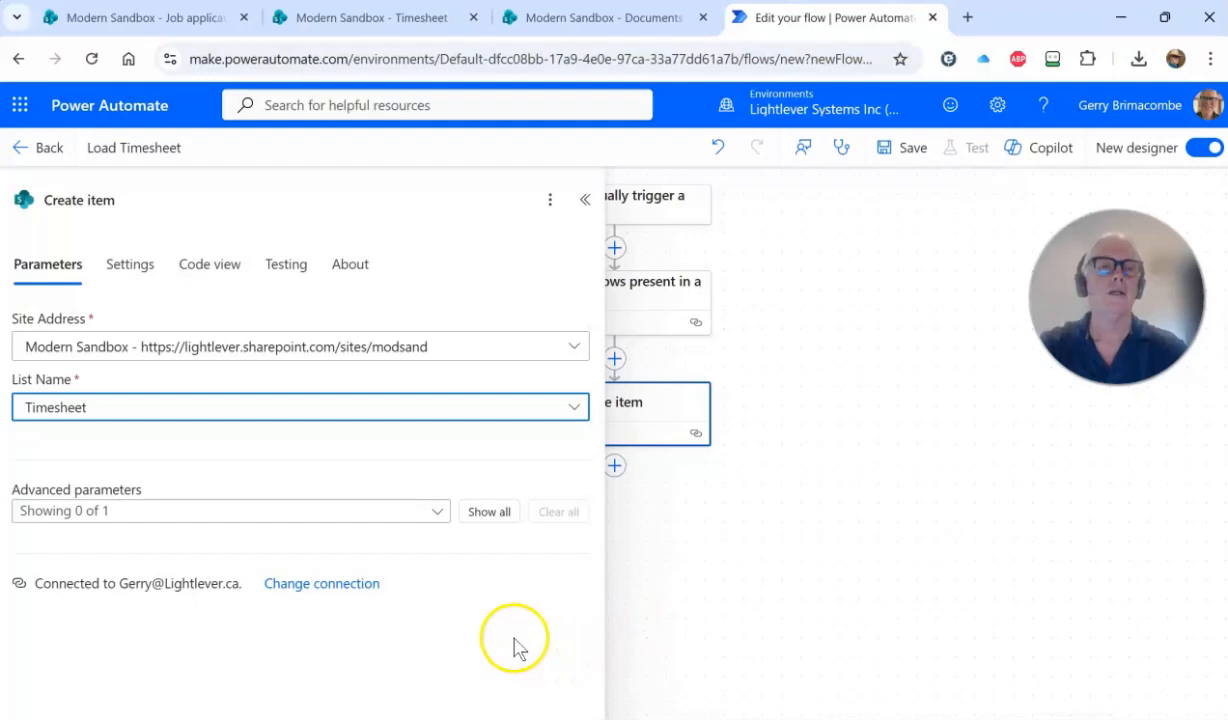
Step: Show all advanced parameters of the Create item action to reach the Timesheet column fields
{"action": "left_click", "coordinate": [489, 512]}
{"action": "scroll", "coordinate": [351, 452], "scroll_direction": "down", "scroll_amount": 2}
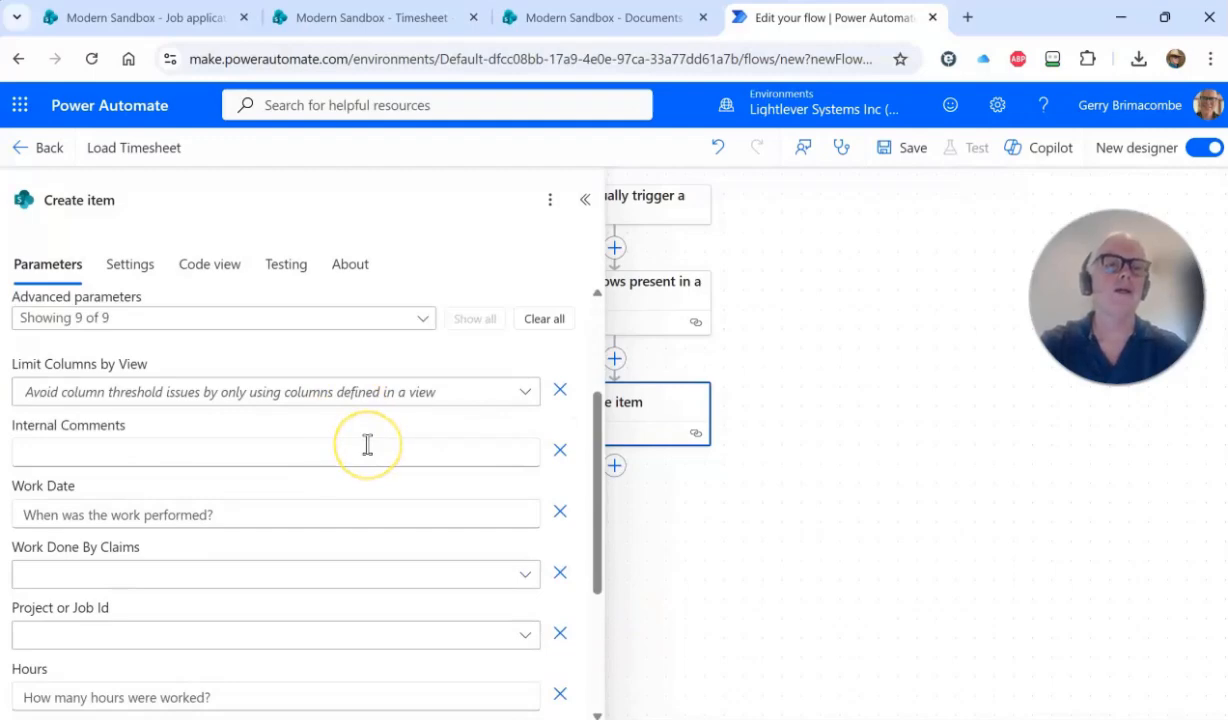
{"action": "scroll", "coordinate": [367, 445], "scroll_direction": "down", "scroll_amount": 1}
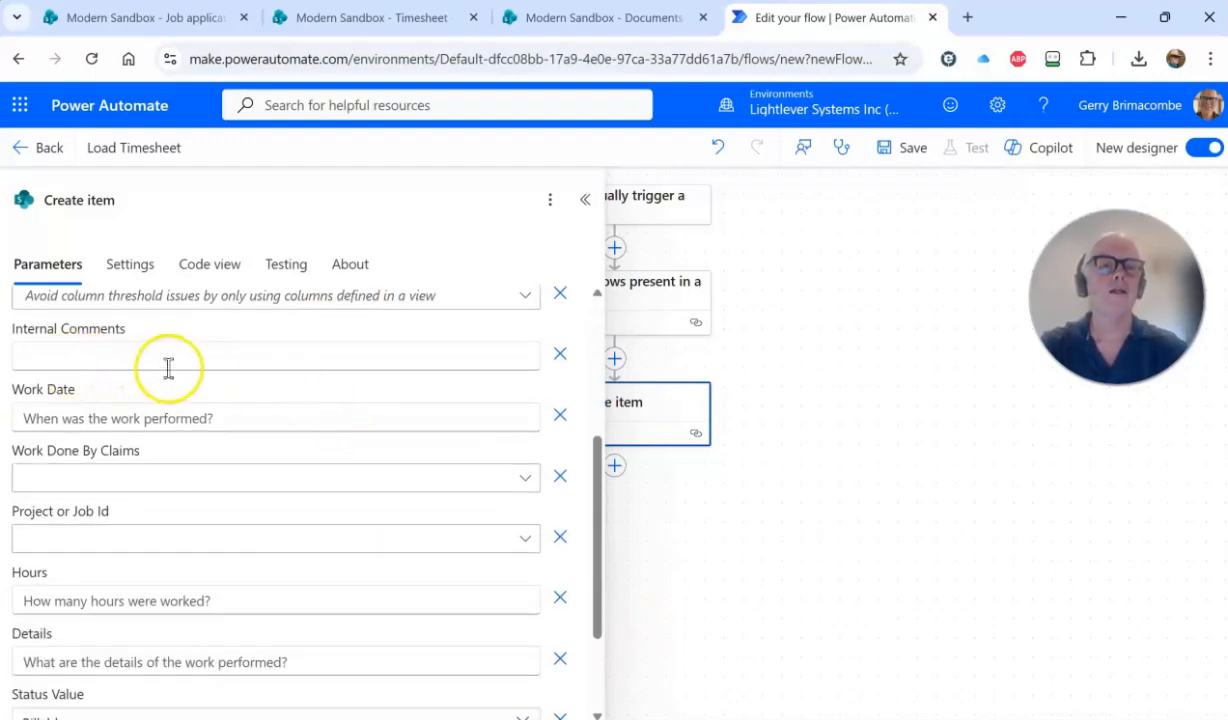
Step: Fill the Create item action's Work Date field with the Work Date dynamic value from the List rows present in a table action
{"action": "left_click", "coordinate": [38, 417]}
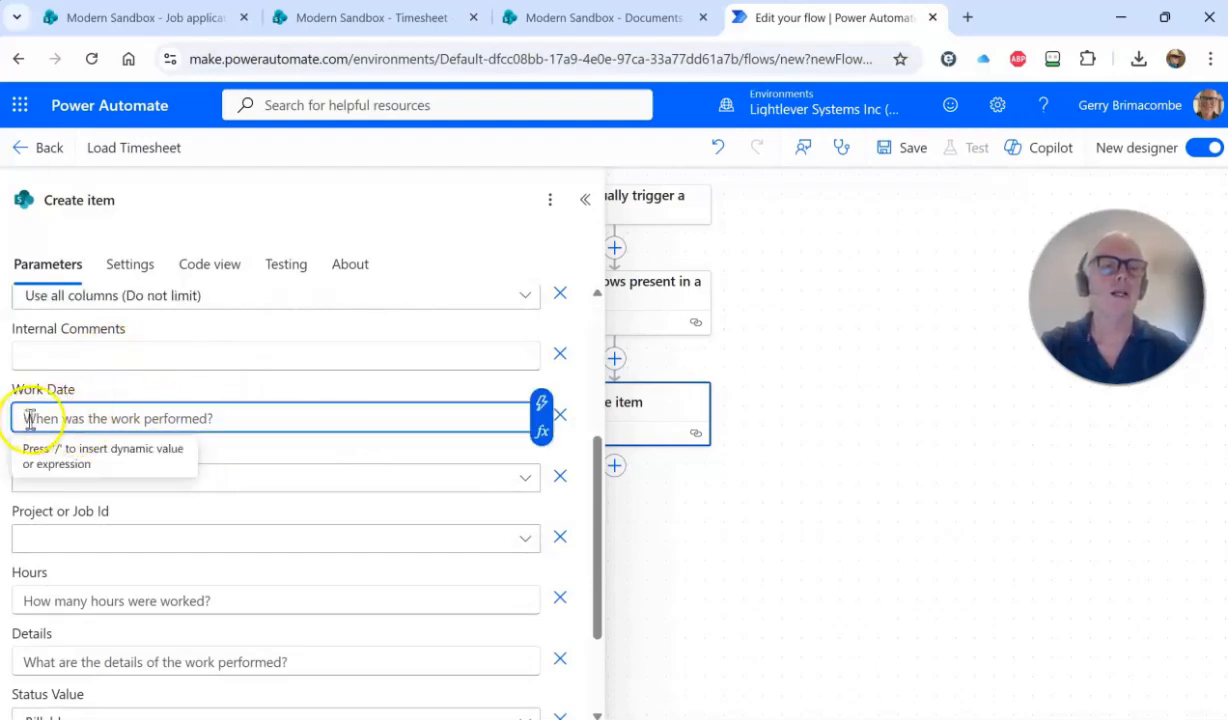
{"action": "left_click", "coordinate": [546, 410]}
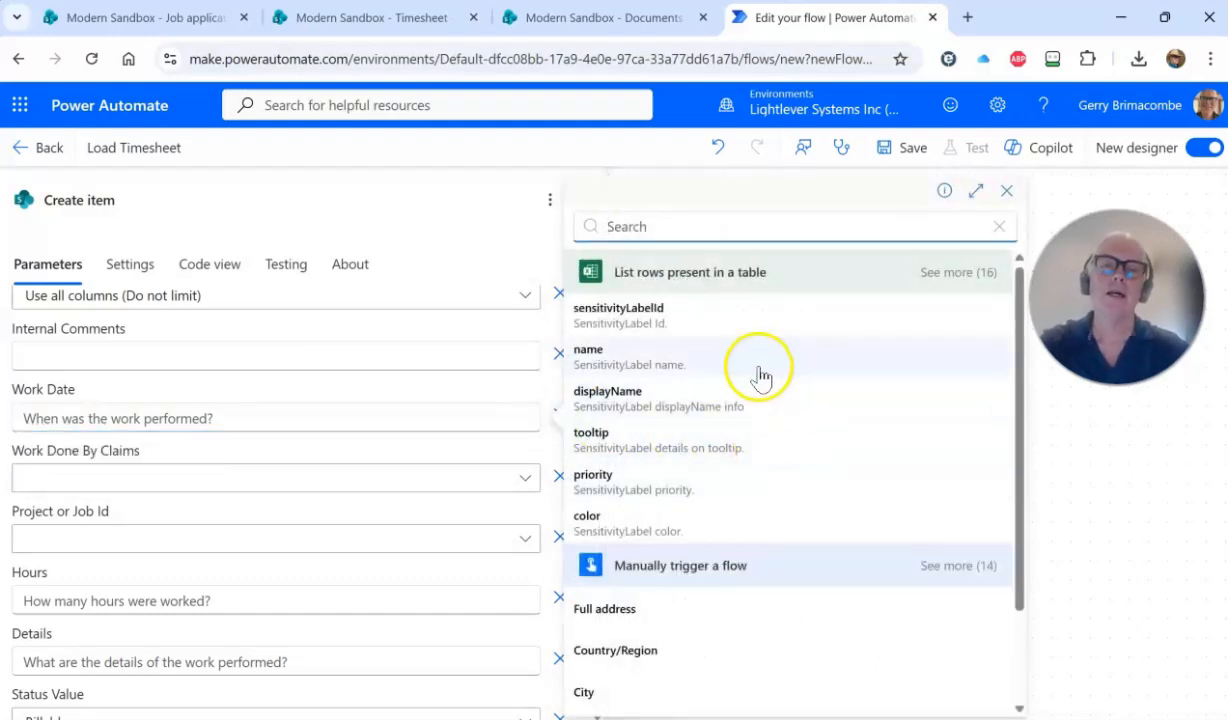
{"action": "scroll", "coordinate": [718, 348], "scroll_direction": "down", "scroll_amount": 2}
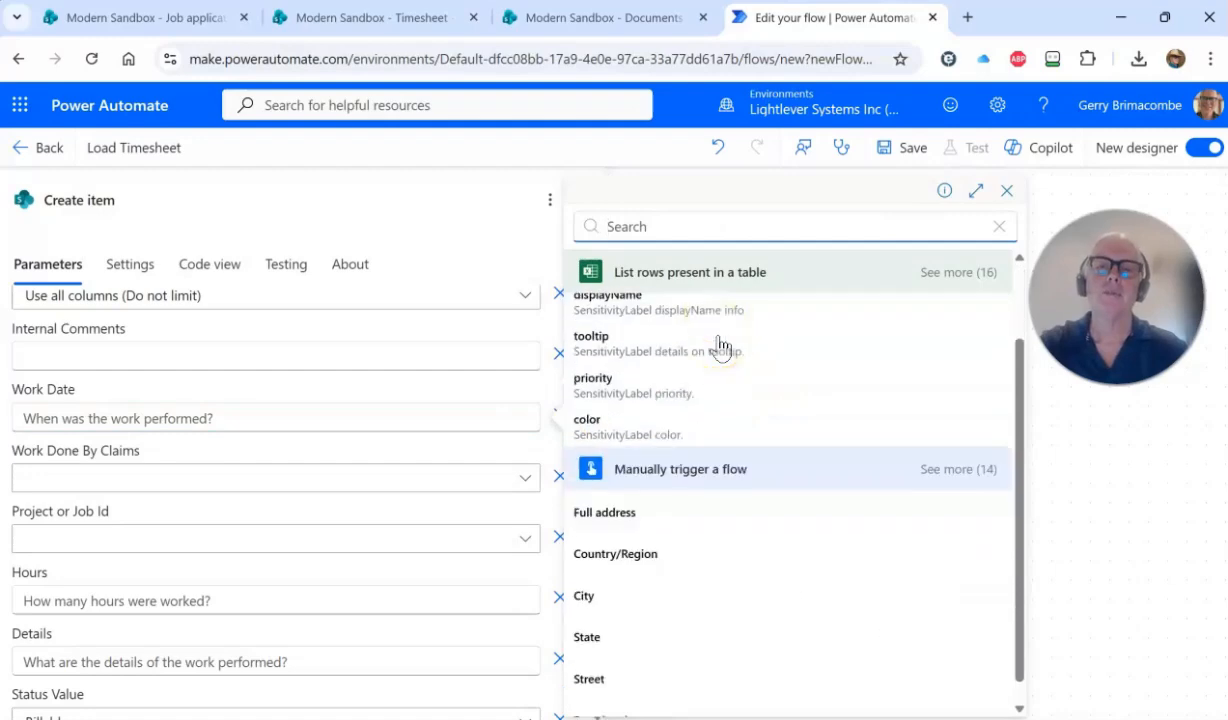
{"action": "scroll", "coordinate": [718, 348], "scroll_direction": "up", "scroll_amount": 2}
{"action": "left_click", "coordinate": [932, 281]}
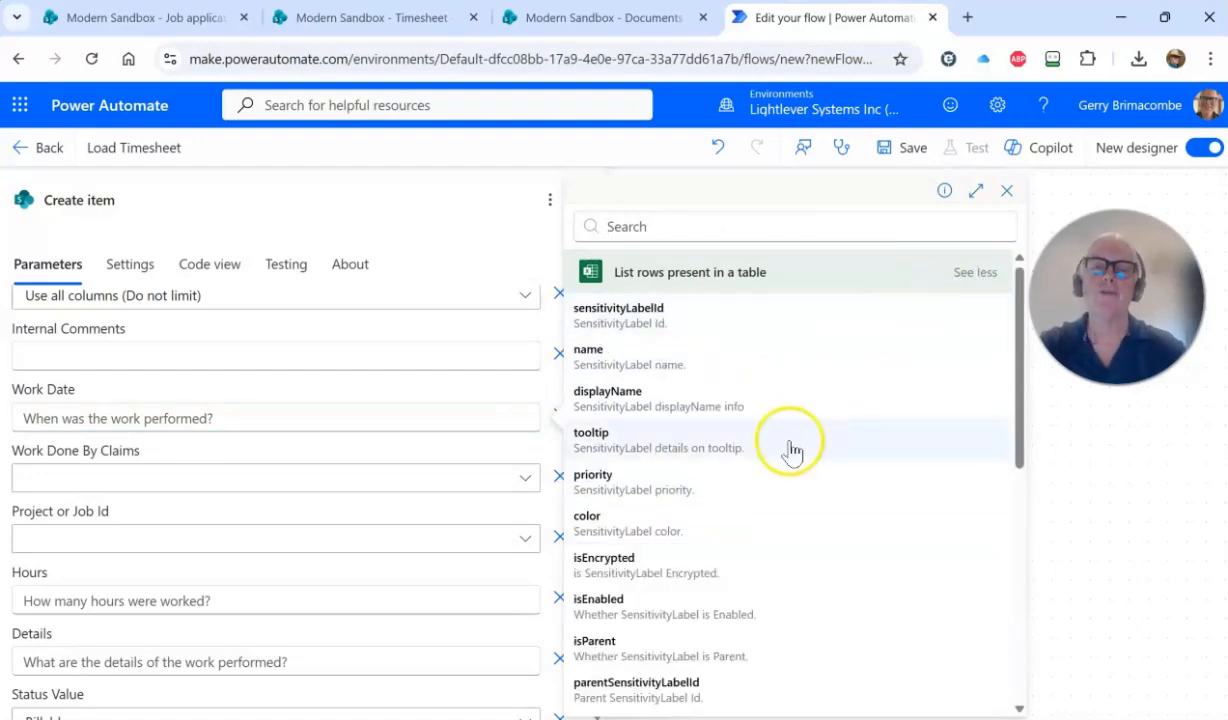
{"action": "scroll", "coordinate": [787, 450], "scroll_direction": "down", "scroll_amount": 3}
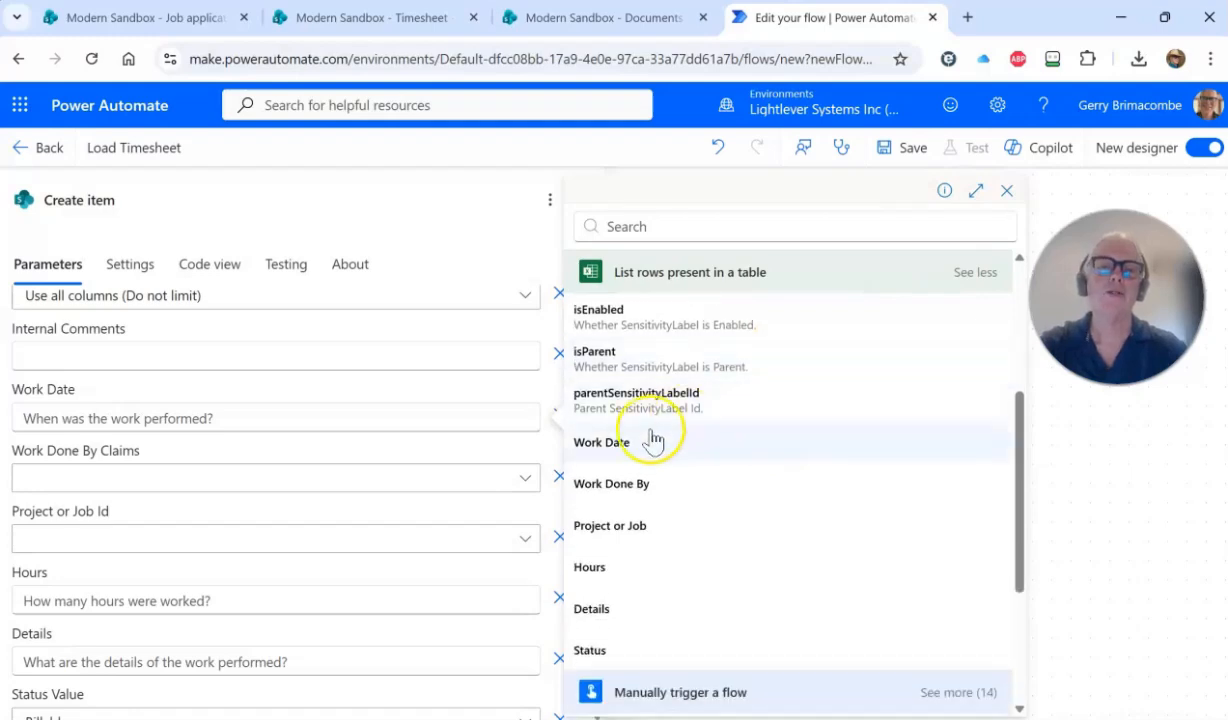
{"action": "left_click", "coordinate": [593, 448]}
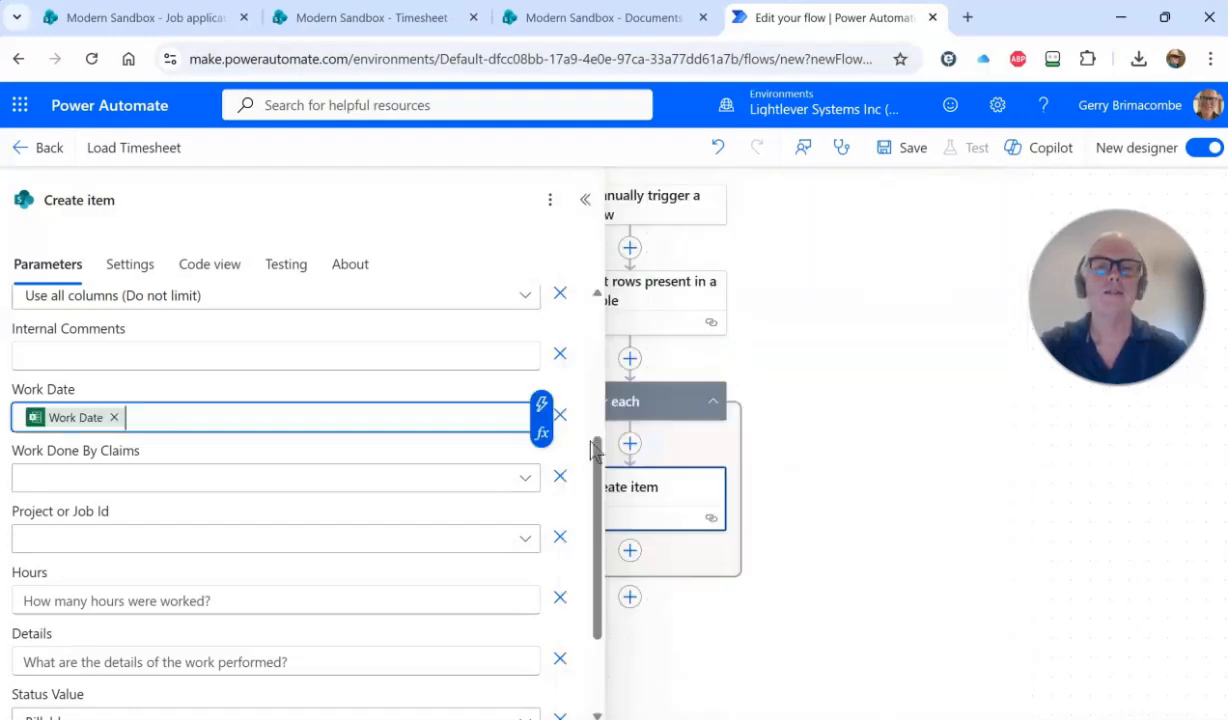
Step: Switch Work Done By Claims to a custom value and insert the Work Done By dynamic value from the Excel table rows
{"action": "left_click", "coordinate": [70, 481]}
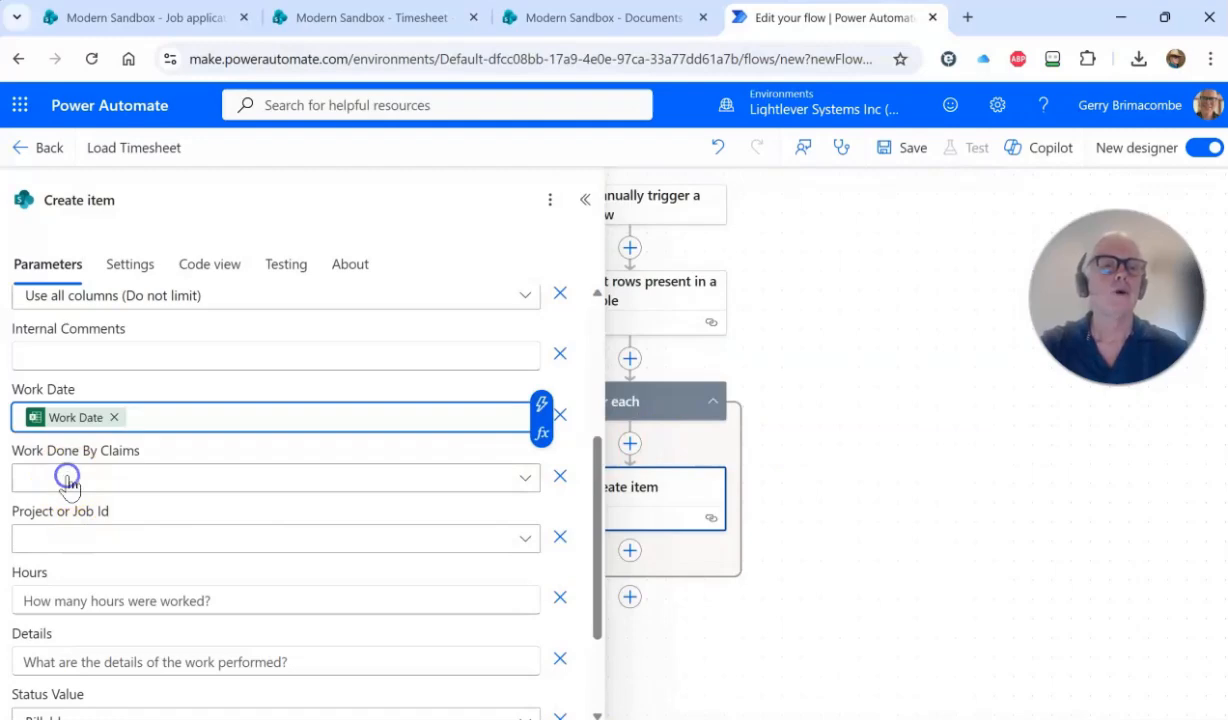
{"action": "left_click", "coordinate": [80, 483]}
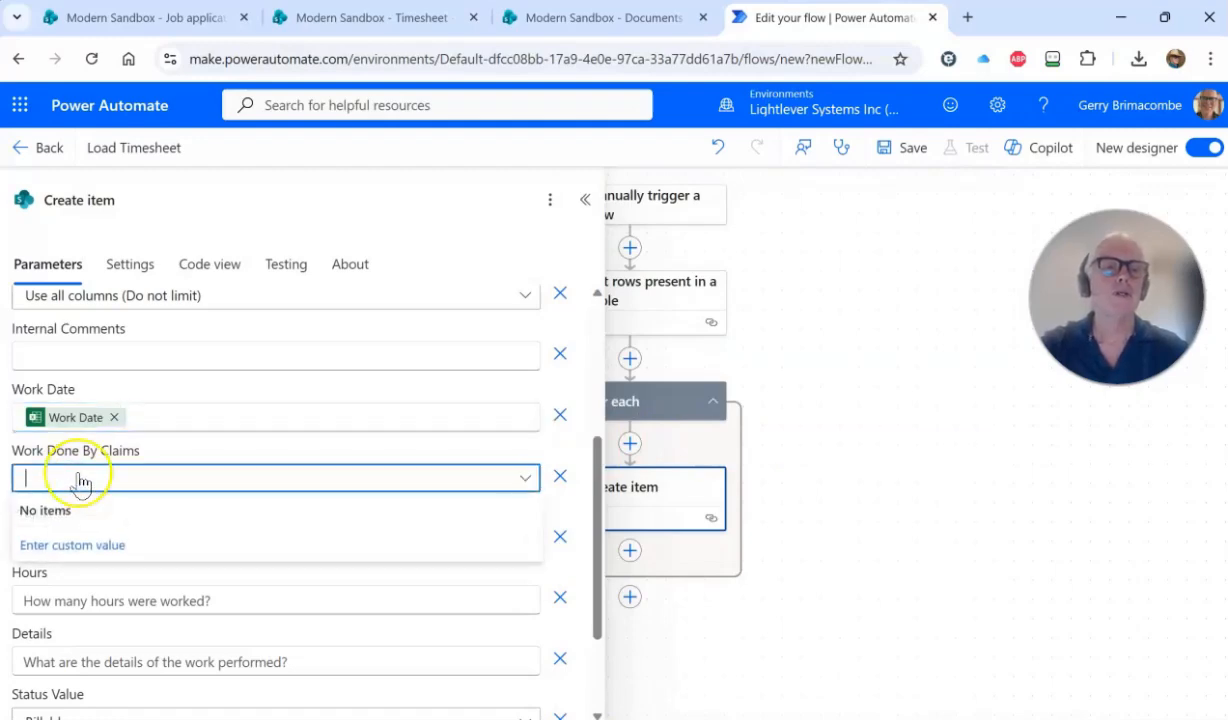
{"action": "left_click", "coordinate": [85, 546]}
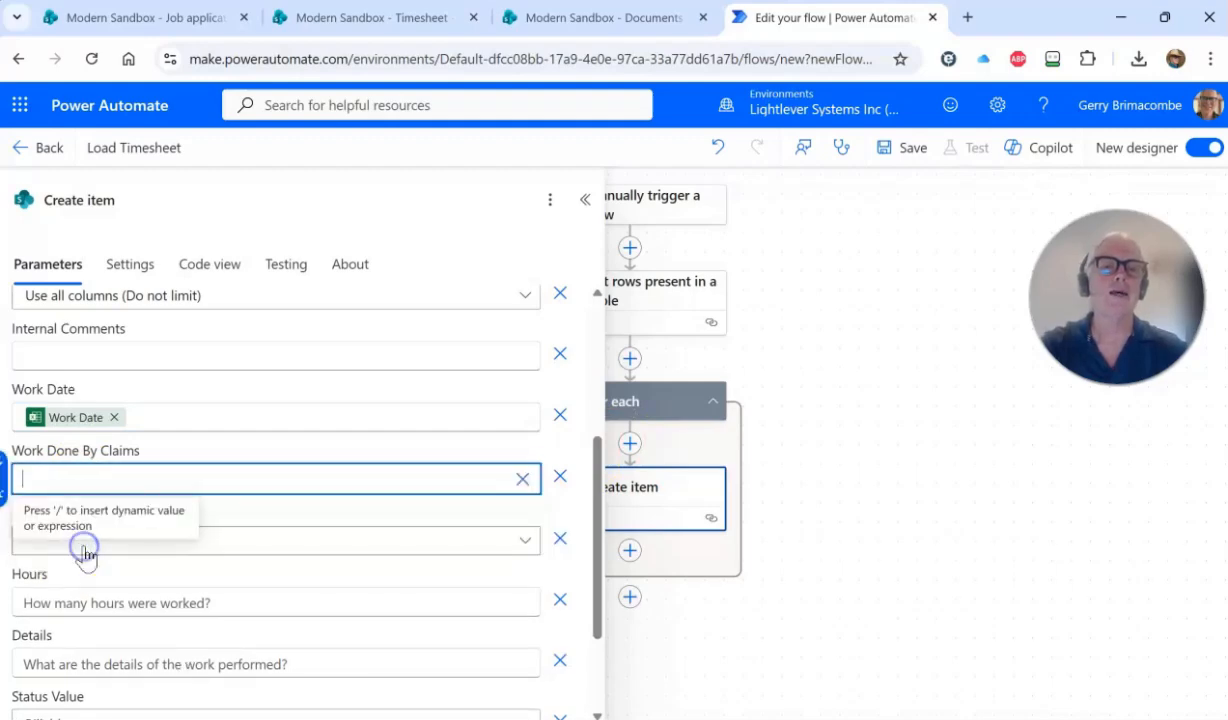
{"action": "key", "text": "slash"}
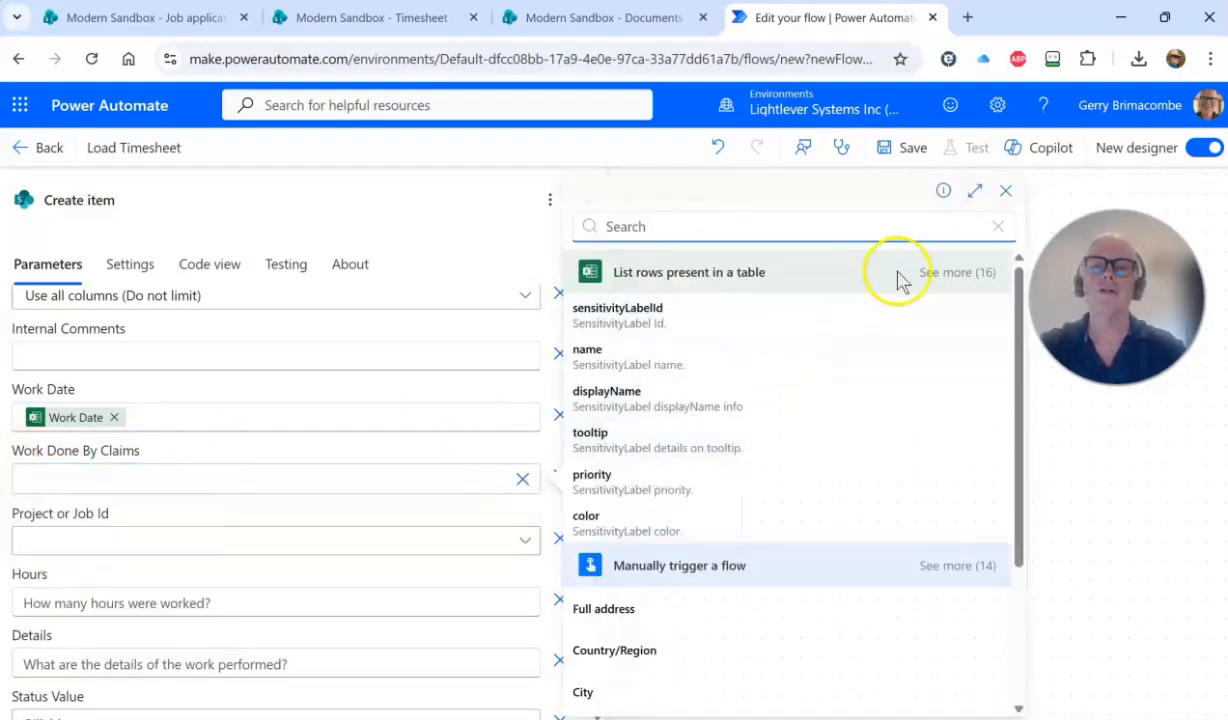
{"action": "left_click", "coordinate": [956, 274]}
{"action": "scroll", "coordinate": [748, 402], "scroll_direction": "down", "scroll_amount": 4}
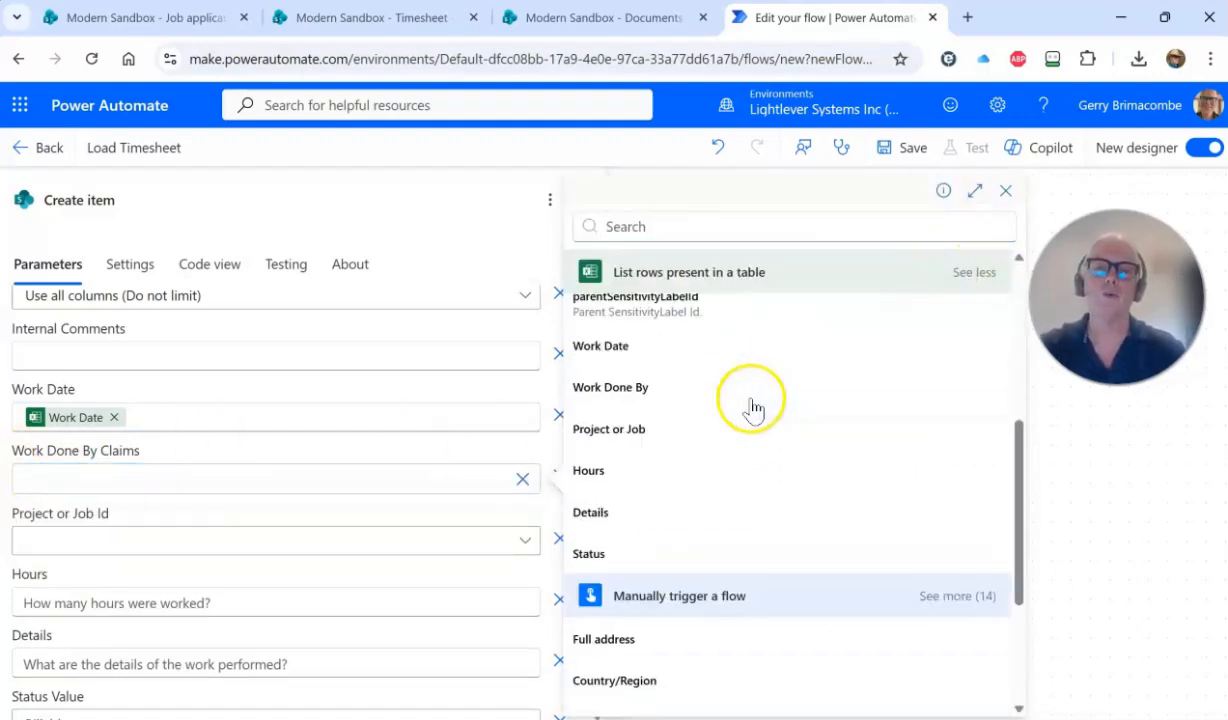
{"action": "left_click", "coordinate": [619, 400]}
Step: Open the Project or Job Id field for a custom value, leave it empty, and collapse the Create item settings
{"action": "left_click", "coordinate": [288, 487]}
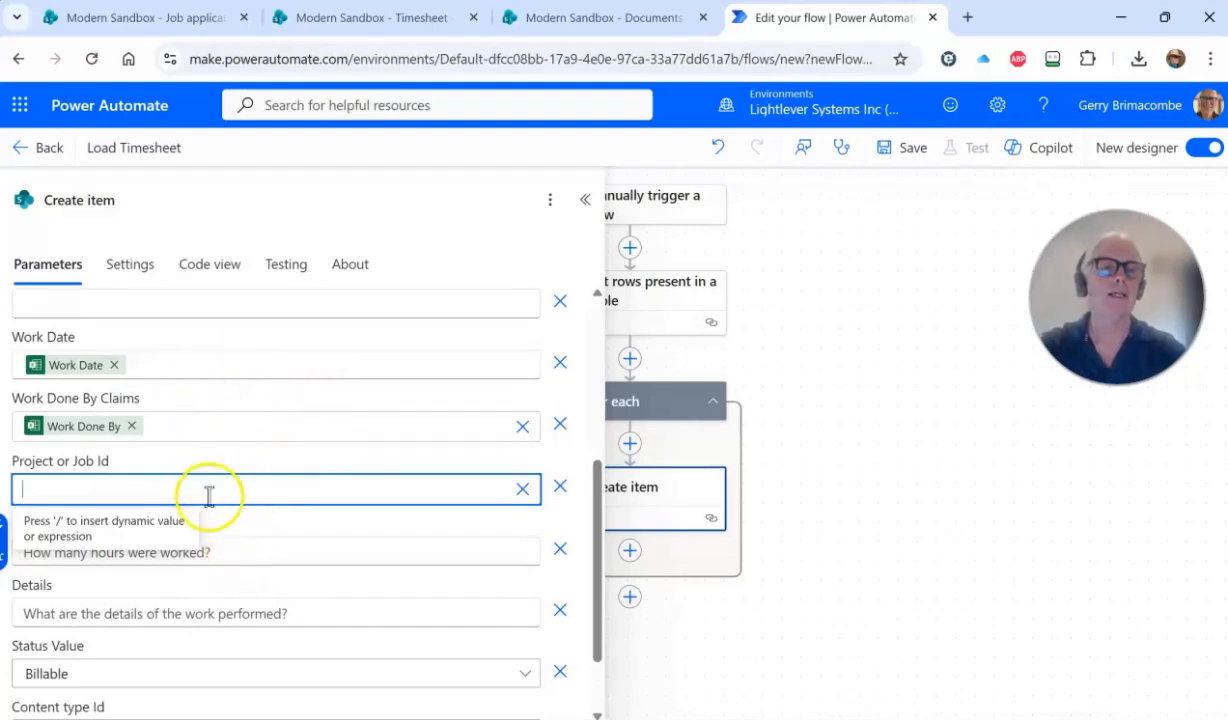
{"action": "scroll", "coordinate": [208, 492], "scroll_direction": "down", "scroll_amount": 1}
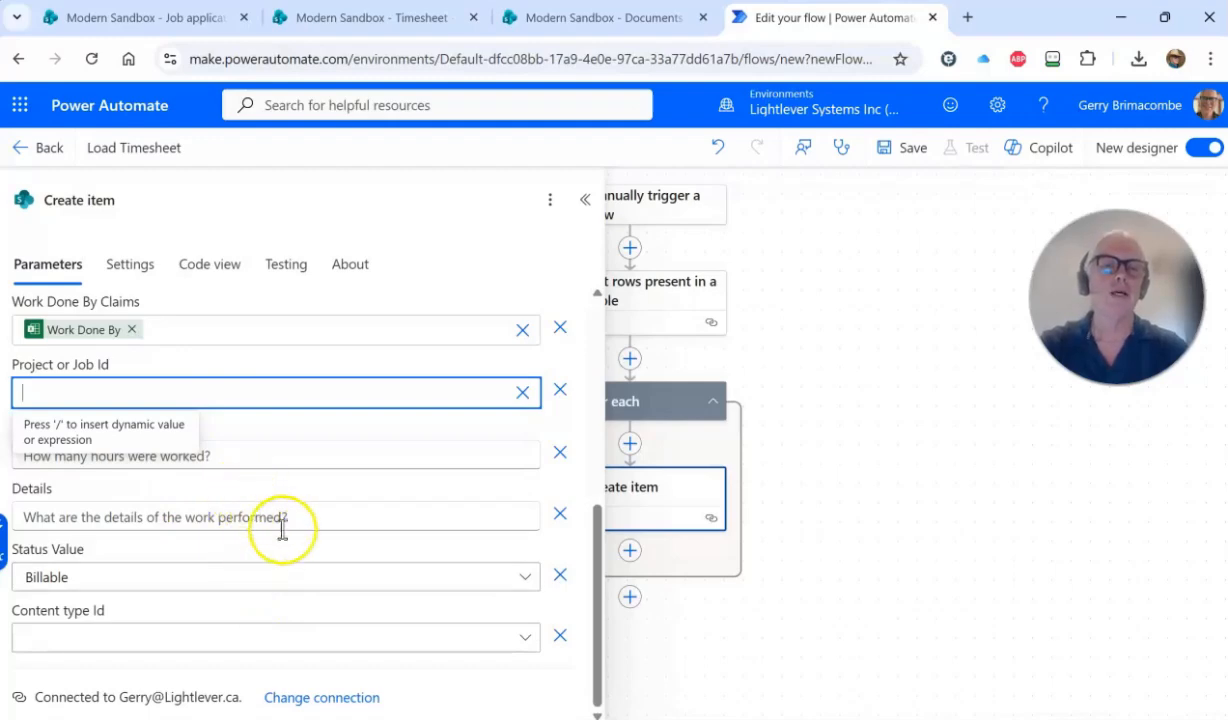
{"action": "left_click", "coordinate": [586, 201]}
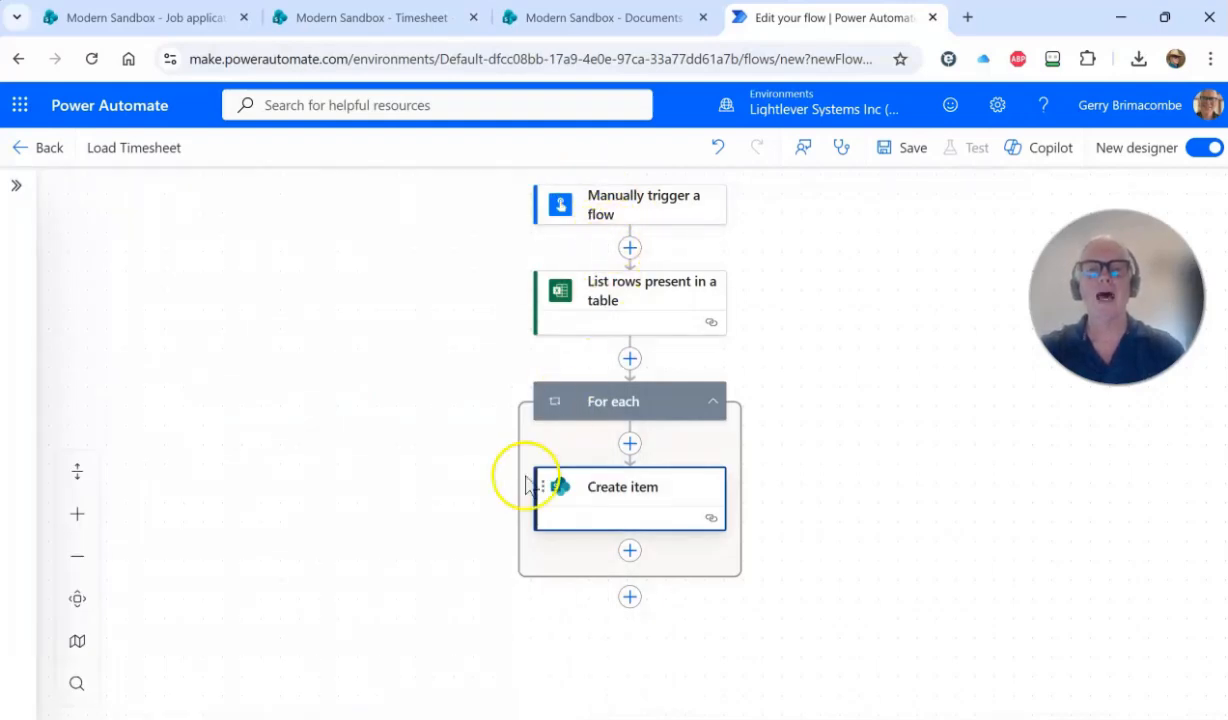